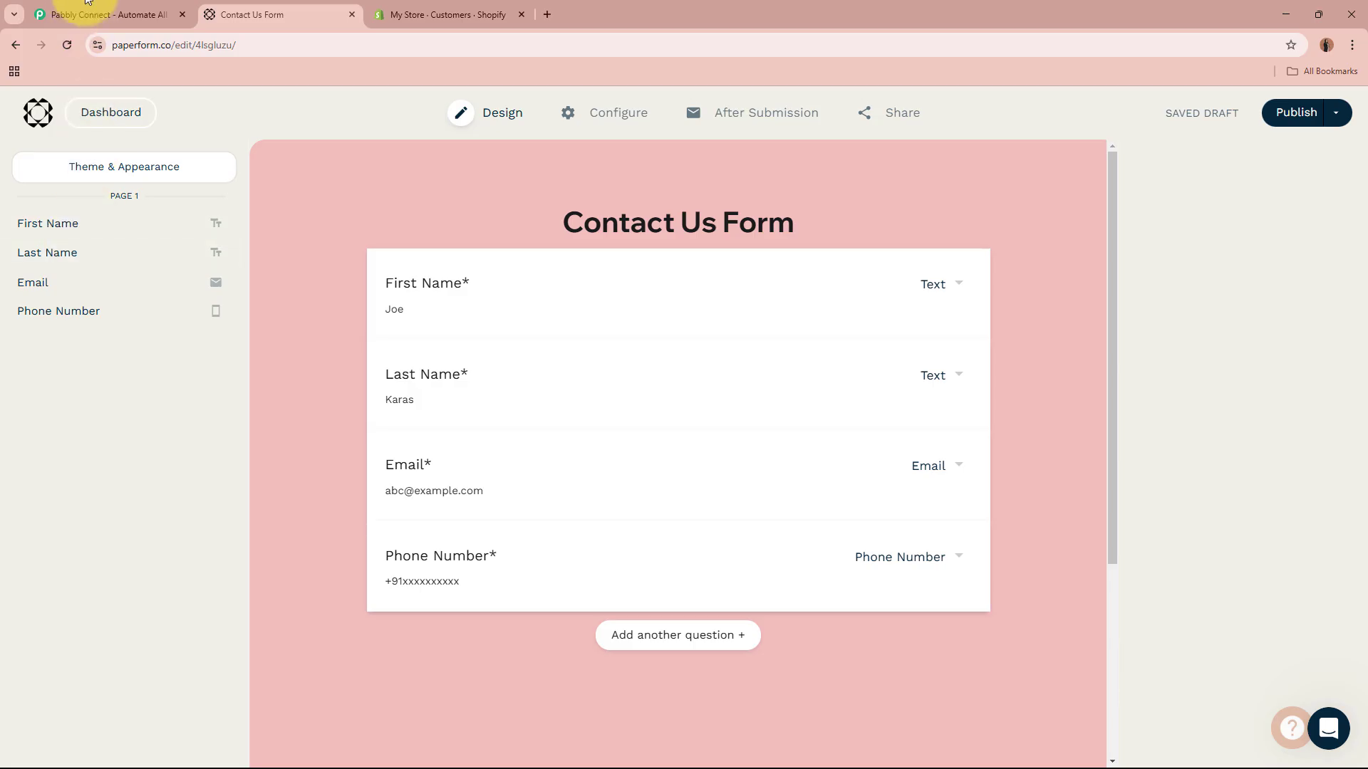
Step: After reviewing the Contact Us Form fields, switch to the Shopify Customers list
{"action": "left_click", "coordinate": [416, 4]}
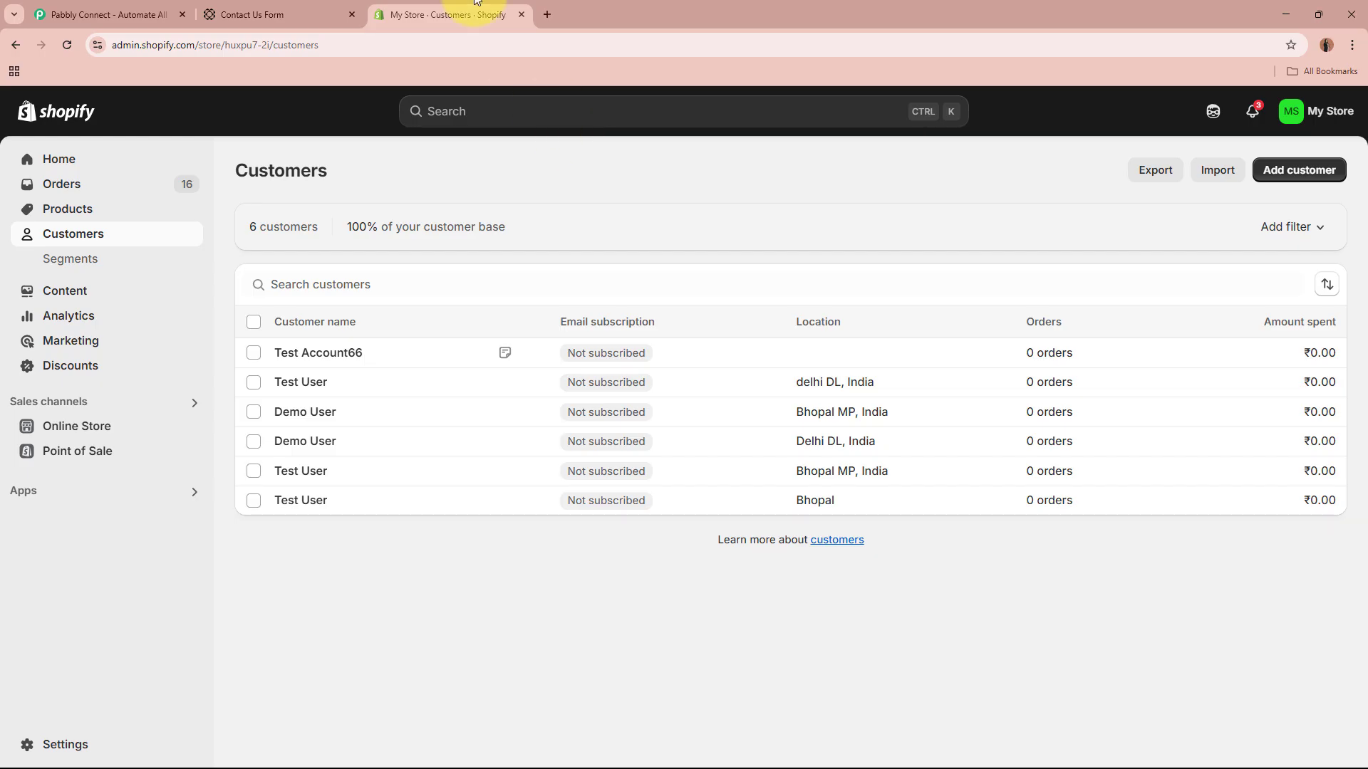
Step: Compare the Paperform form with the six Shopify customers, then go to the Pabbly Connect site
{"action": "left_click", "coordinate": [246, 14]}
{"action": "left_click", "coordinate": [394, 10]}
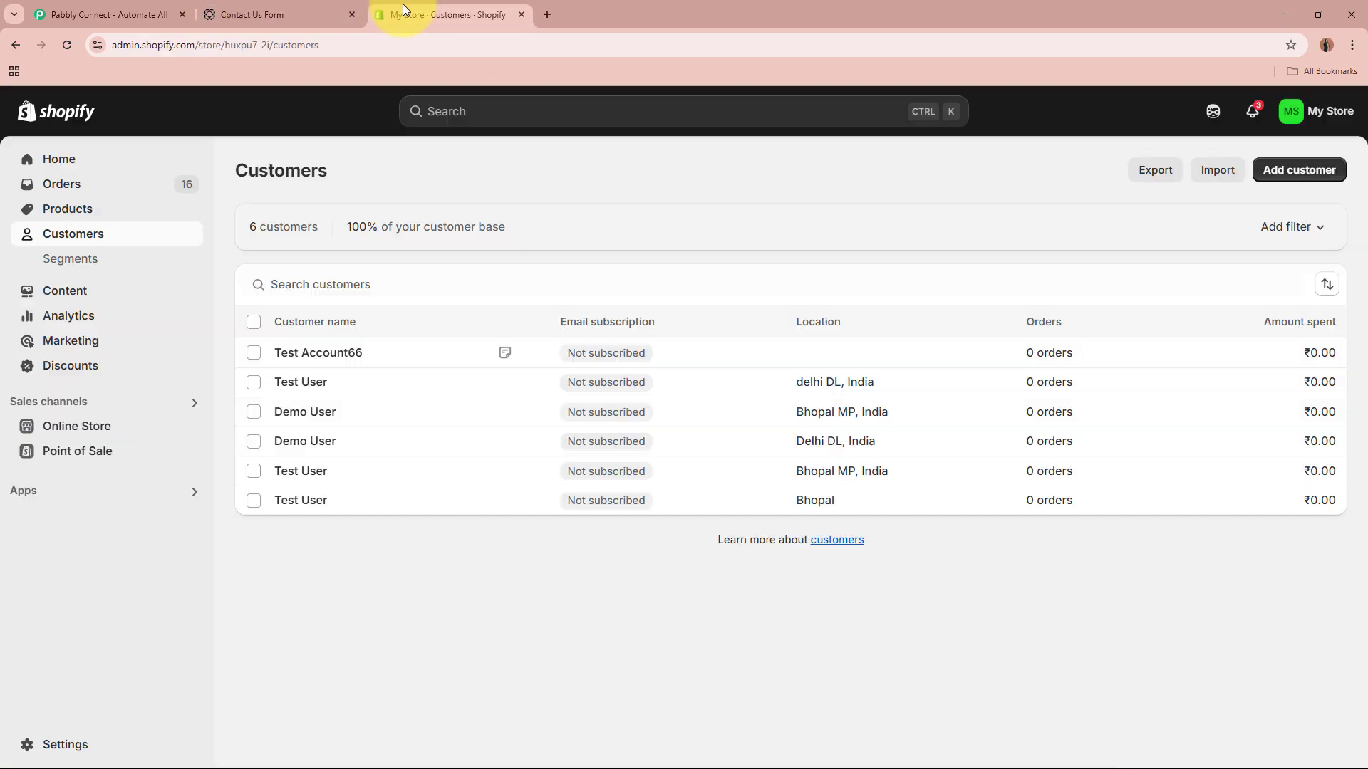
{"action": "left_click", "coordinate": [152, 10]}
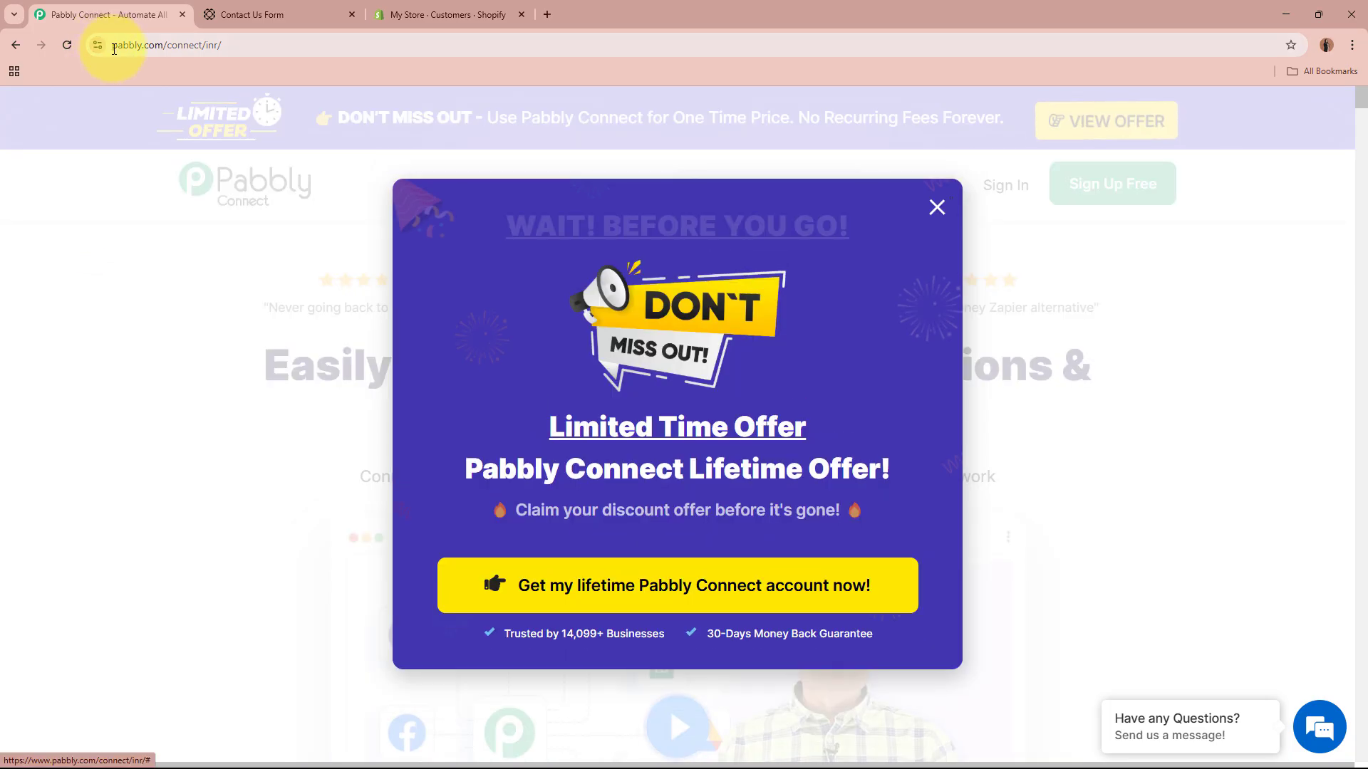
Step: Dismiss the 'Wait! Before you go' offer popup and sign in to Pabbly
{"action": "left_click", "coordinate": [114, 49]}
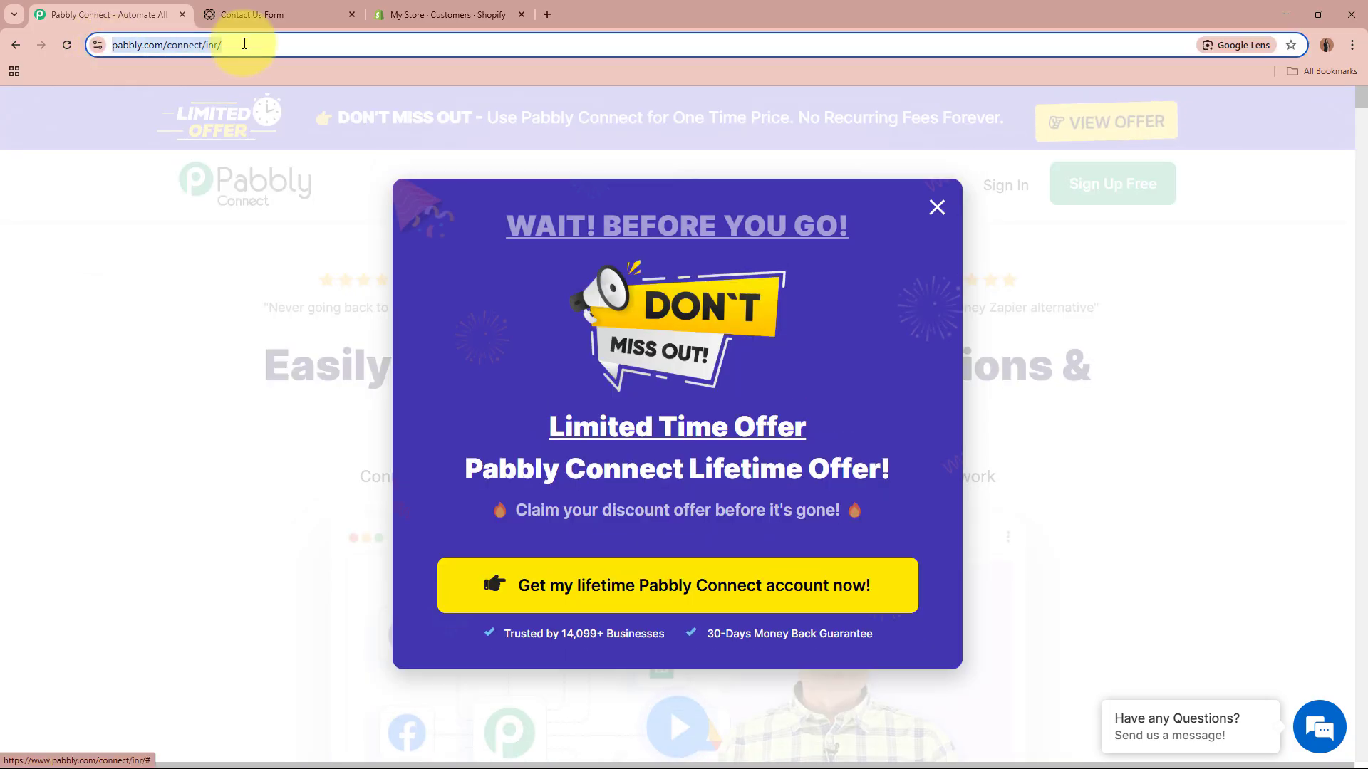
{"action": "left_click", "coordinate": [936, 206]}
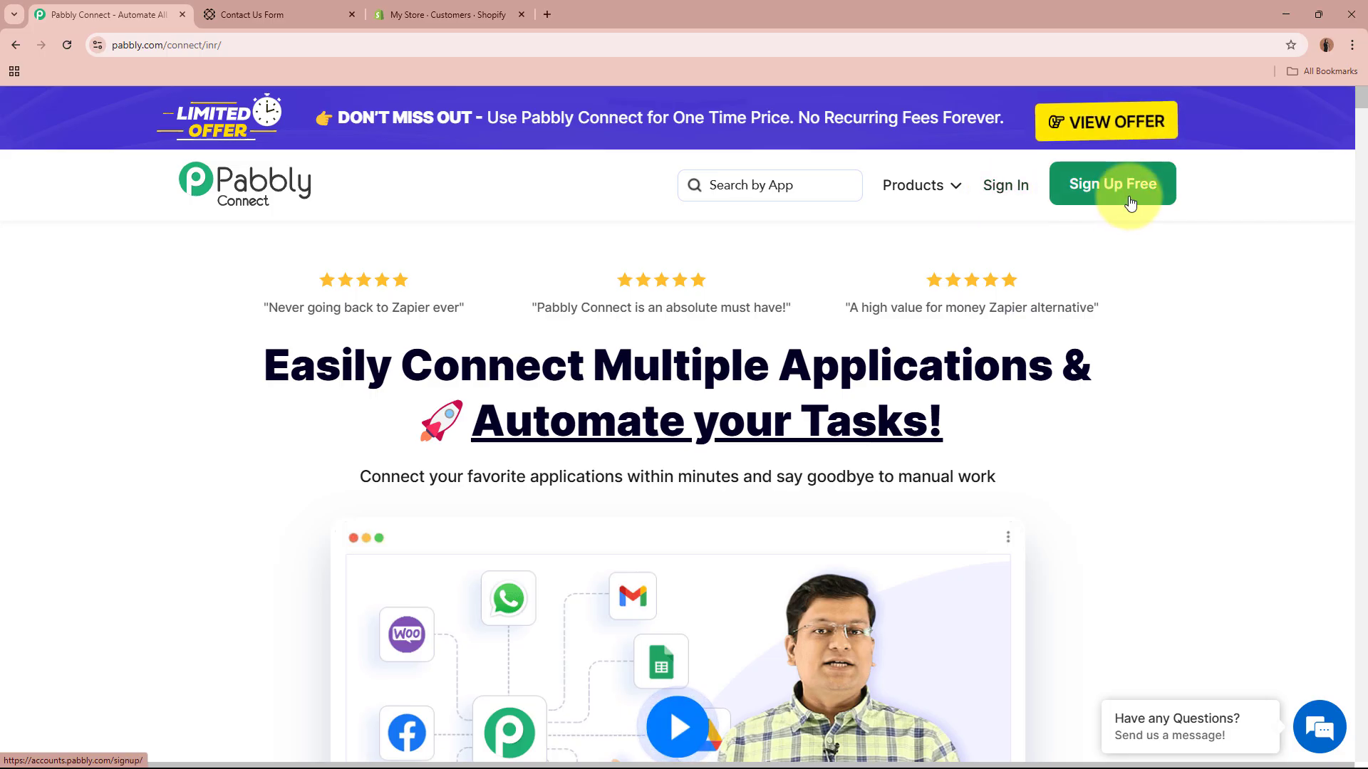
{"action": "left_click", "coordinate": [1005, 188]}
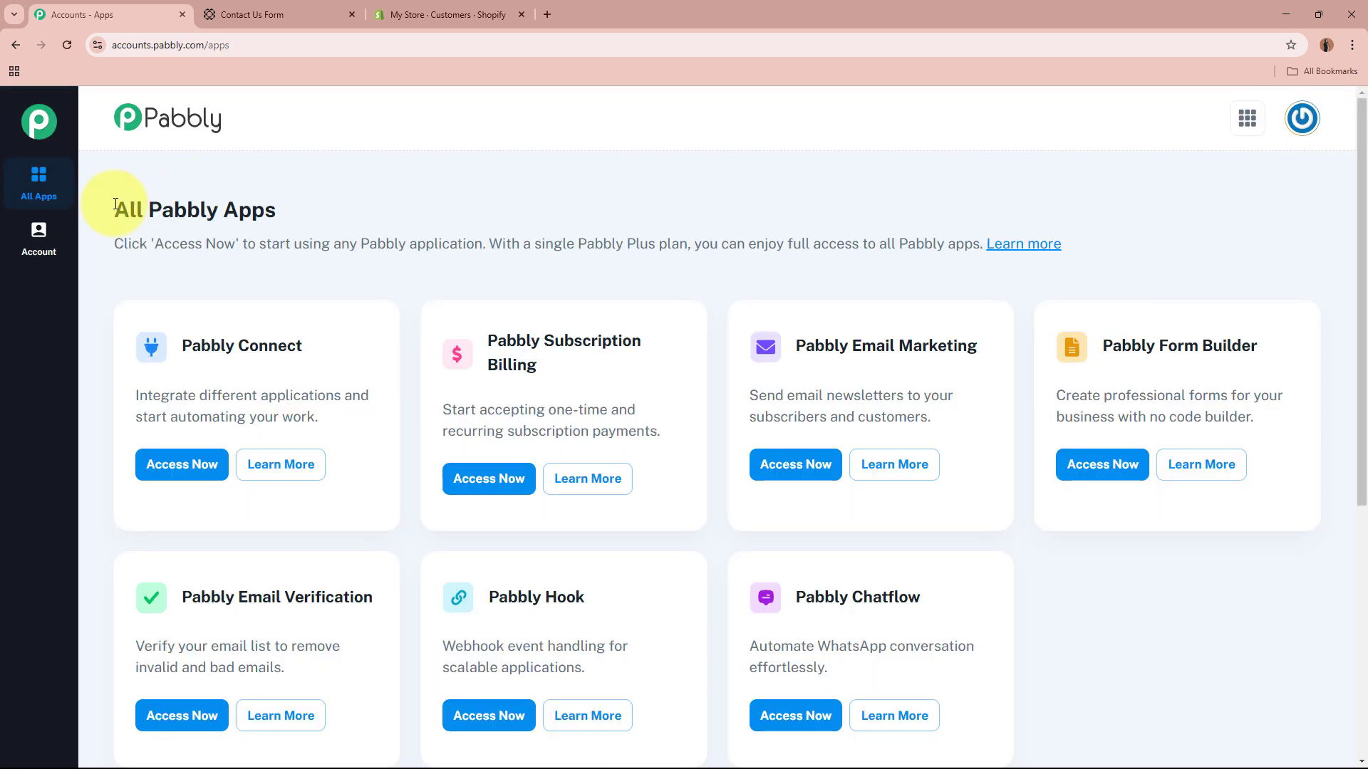
Step: Launch Pabbly Connect from its card on the All Pabbly Apps page
{"action": "left_click_drag", "start_coordinate": [116, 205], "coordinate": [280, 194]}
{"action": "left_click", "coordinate": [280, 194]}
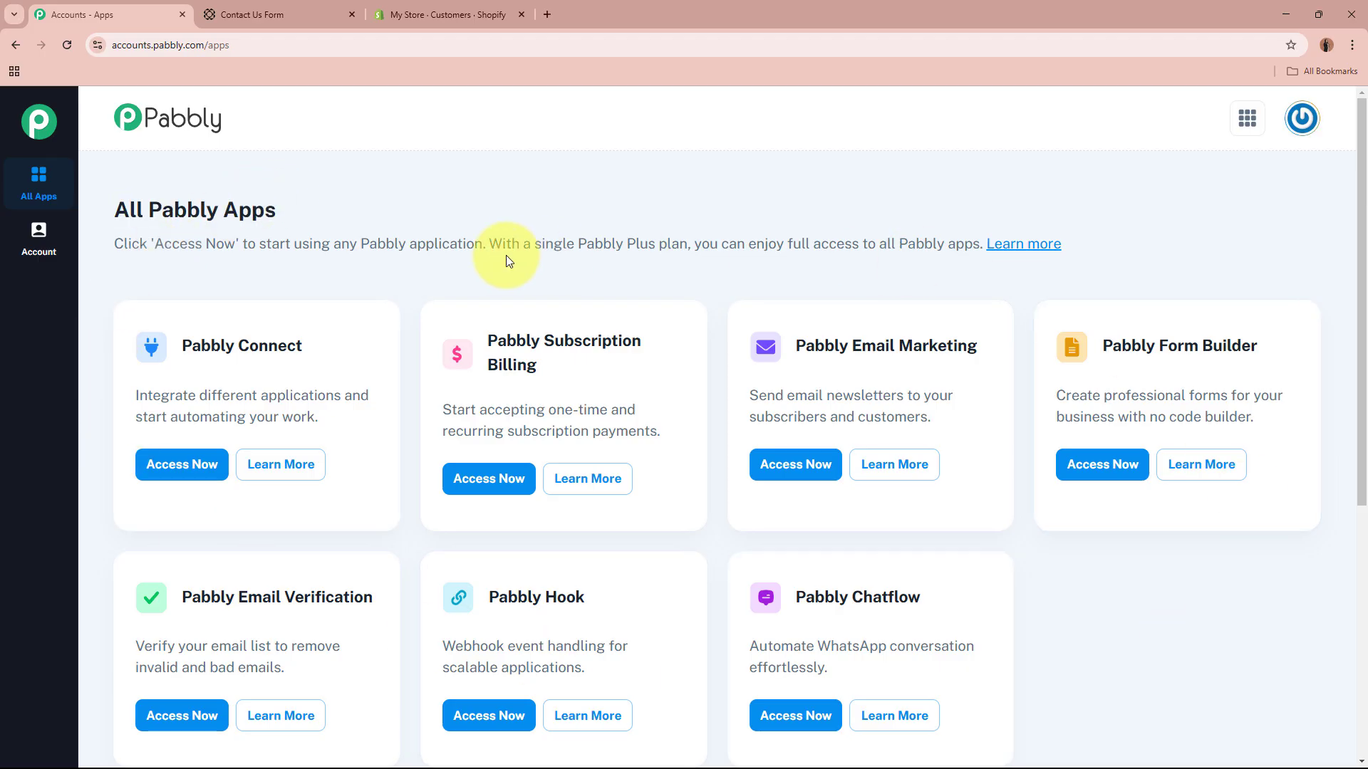
{"action": "left_click_drag", "start_coordinate": [179, 347], "coordinate": [331, 350]}
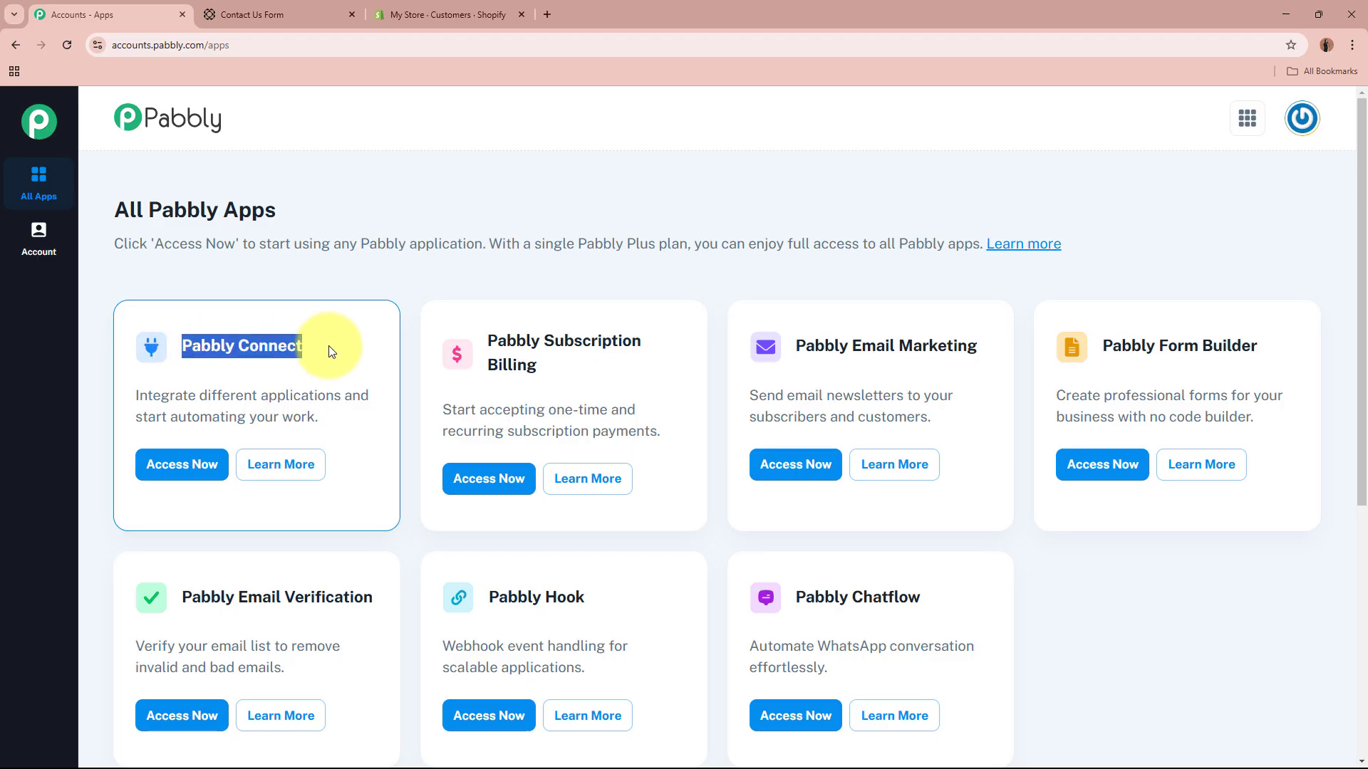
{"action": "left_click", "coordinate": [331, 350]}
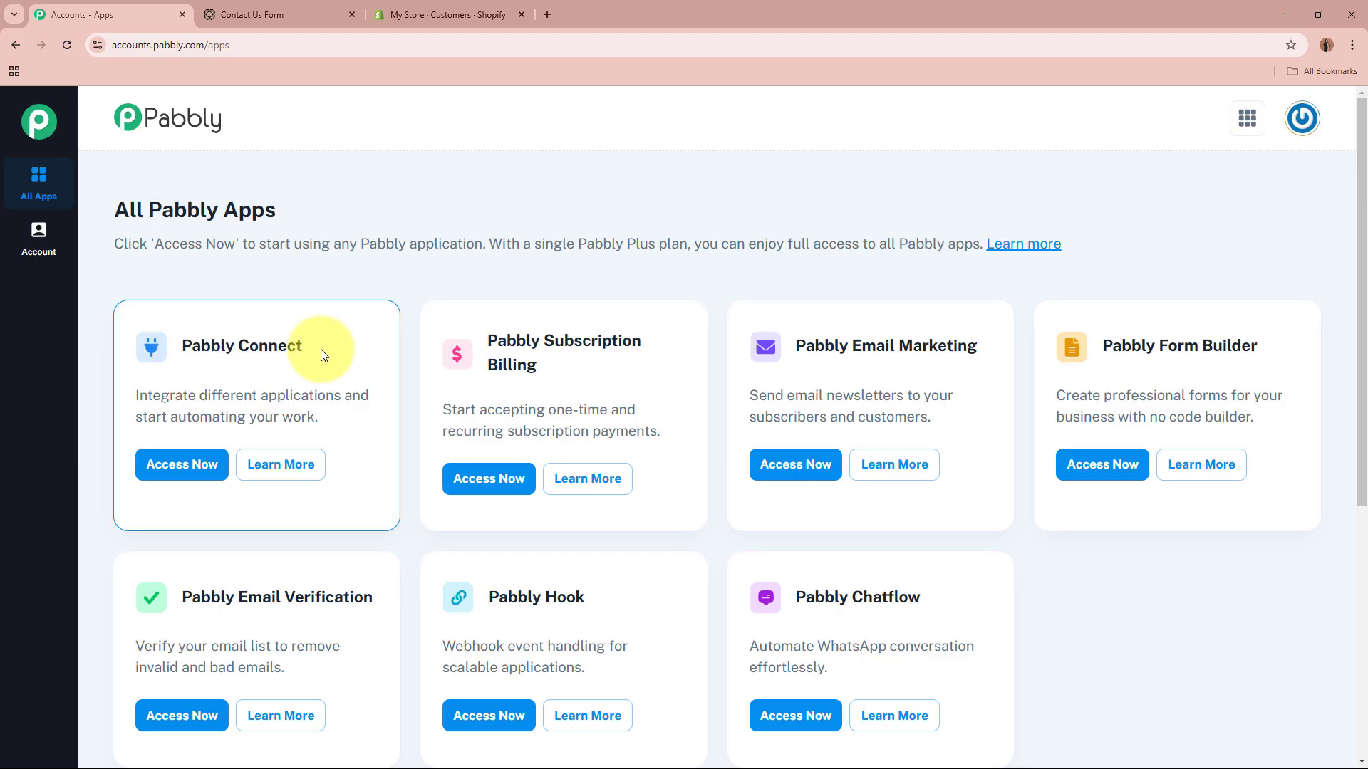
{"action": "left_click", "coordinate": [207, 465]}
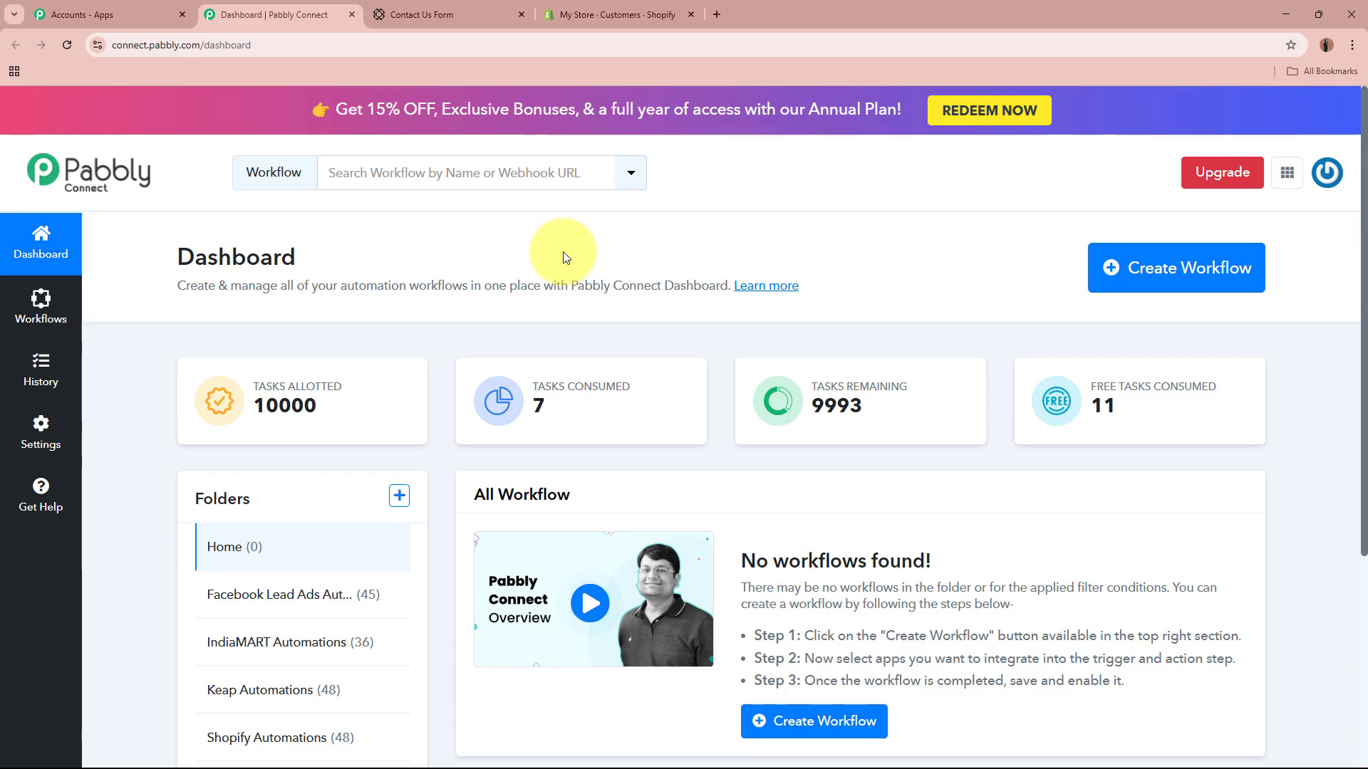
Step: Start a new workflow named 'Create Shopify Customer on Paperform Submission'
{"action": "left_click", "coordinate": [1171, 271]}
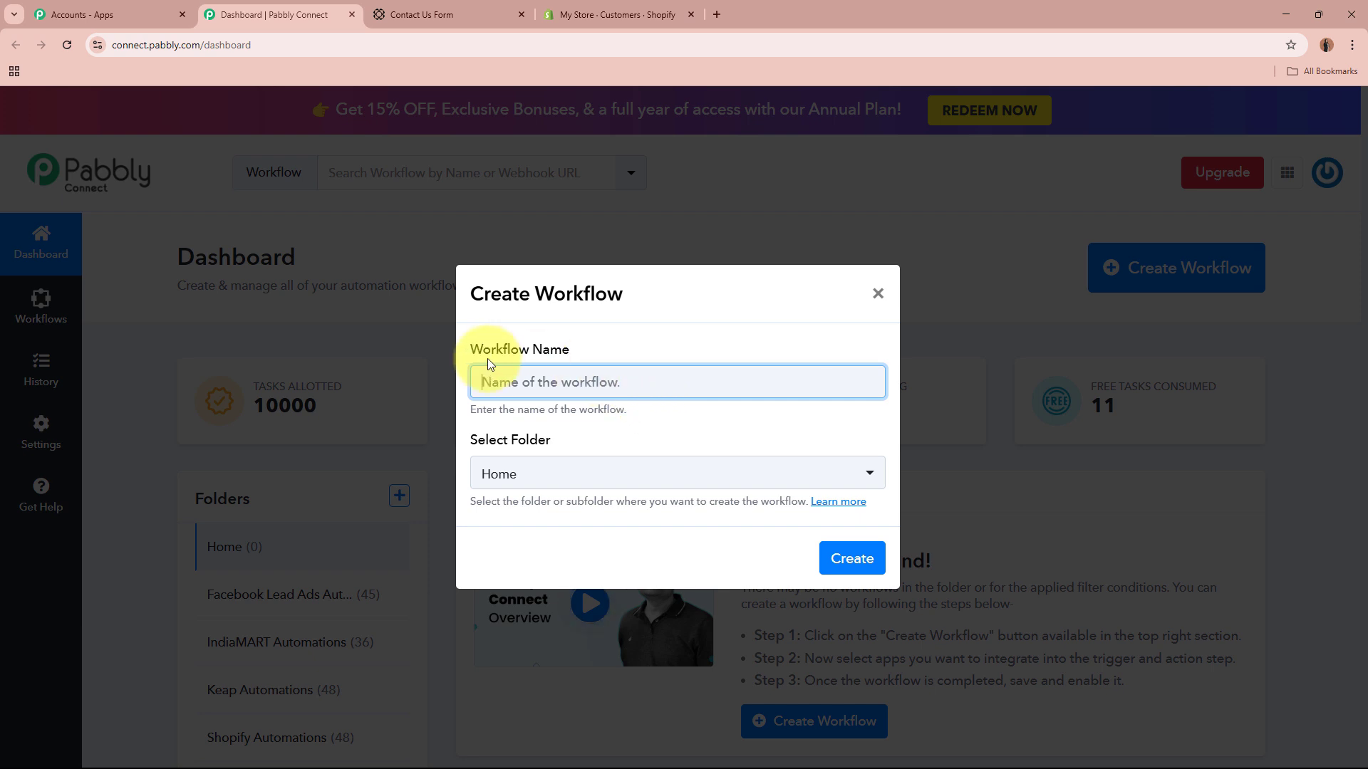
{"action": "triple_click", "coordinate": [549, 347]}
{"action": "left_click_drag", "start_coordinate": [470, 440], "coordinate": [621, 436]}
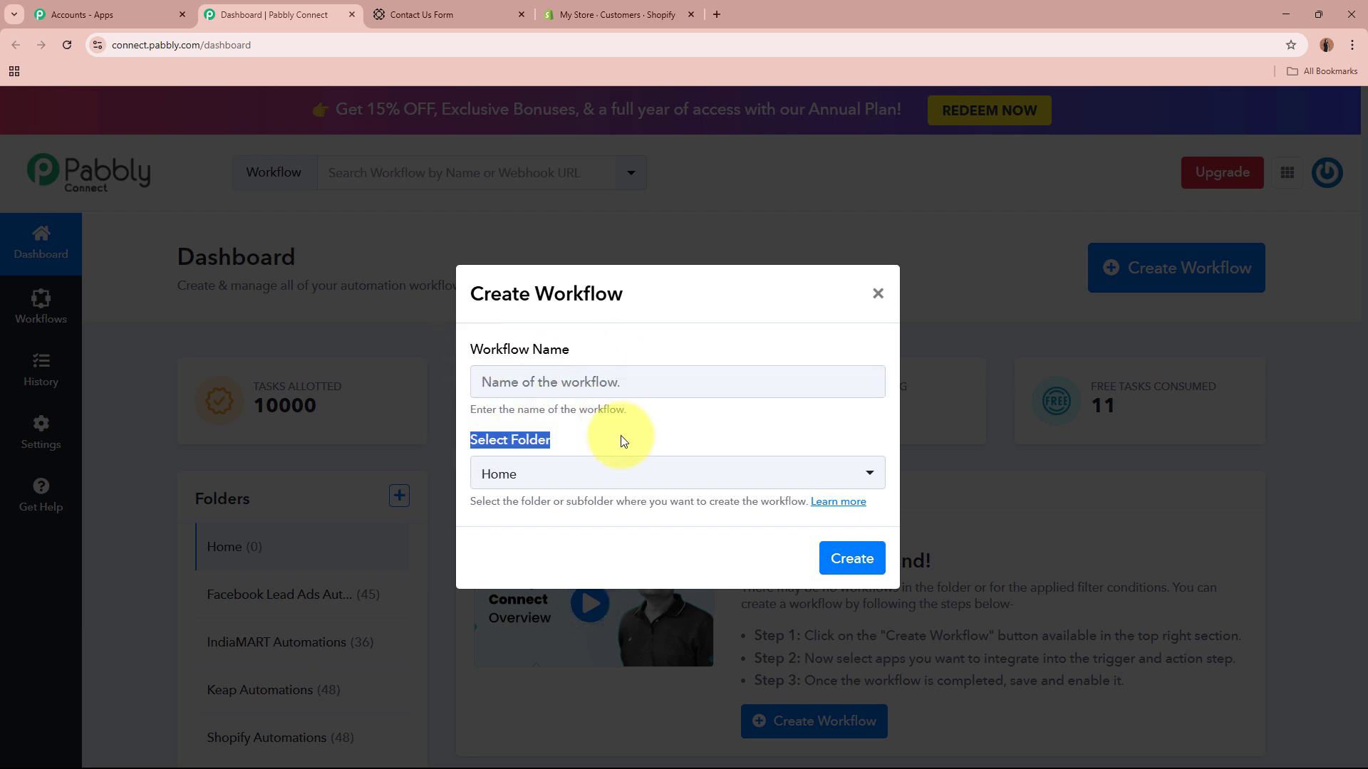
{"action": "left_click", "coordinate": [652, 371]}
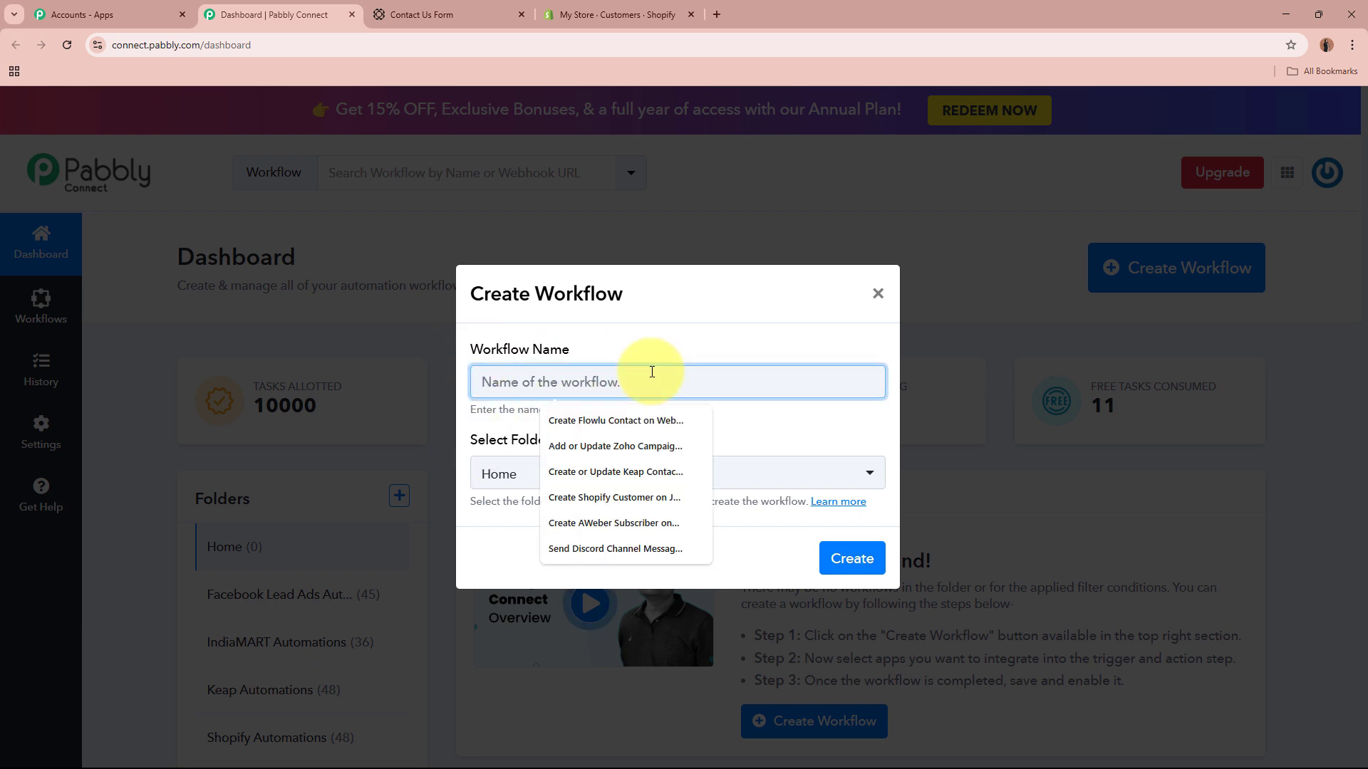
{"action": "type", "text": "Create Shopify Customer on Paperform Submission"}
{"action": "left_click_drag", "start_coordinate": [473, 382], "coordinate": [763, 378]}
{"action": "left_click", "coordinate": [763, 419]}
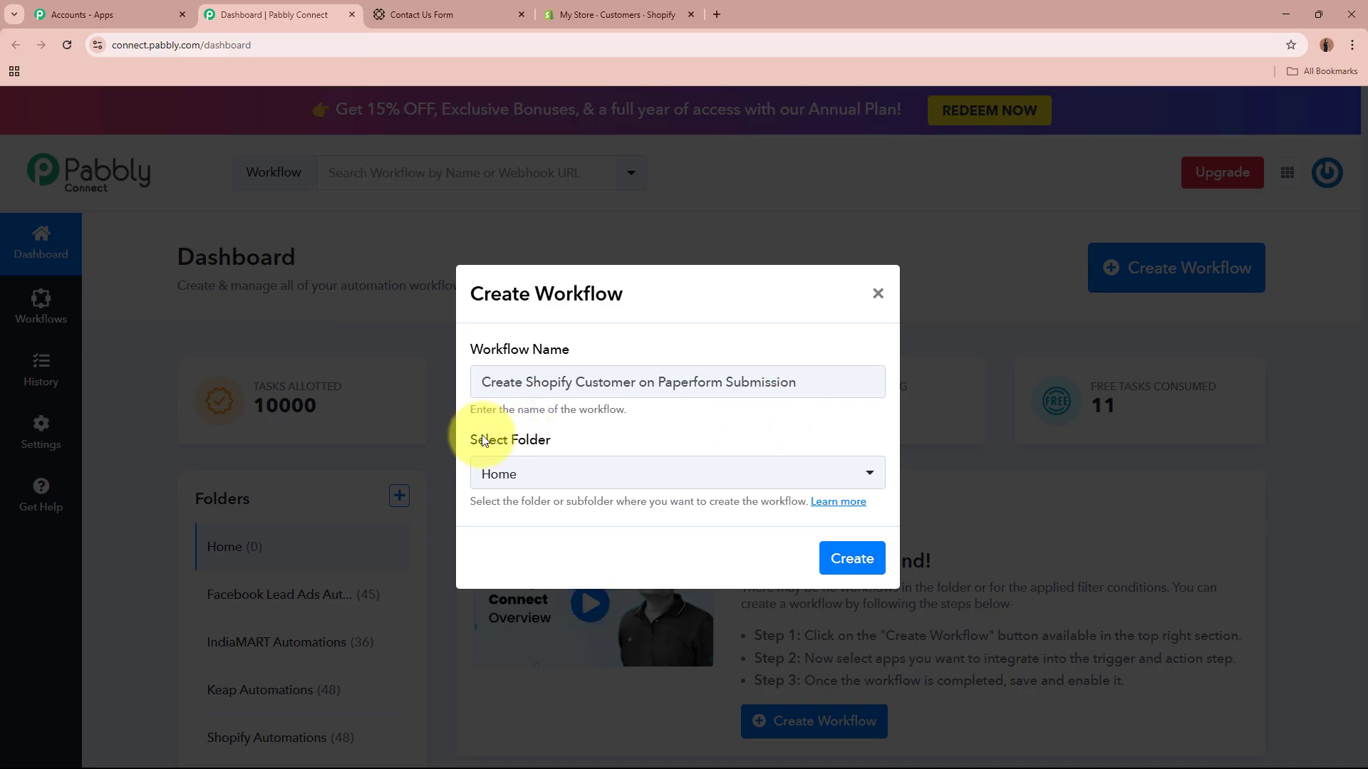
Step: Put the workflow in the Shopify Automations folder and create it
{"action": "left_click_drag", "start_coordinate": [470, 436], "coordinate": [635, 434]}
{"action": "left_click", "coordinate": [635, 434]}
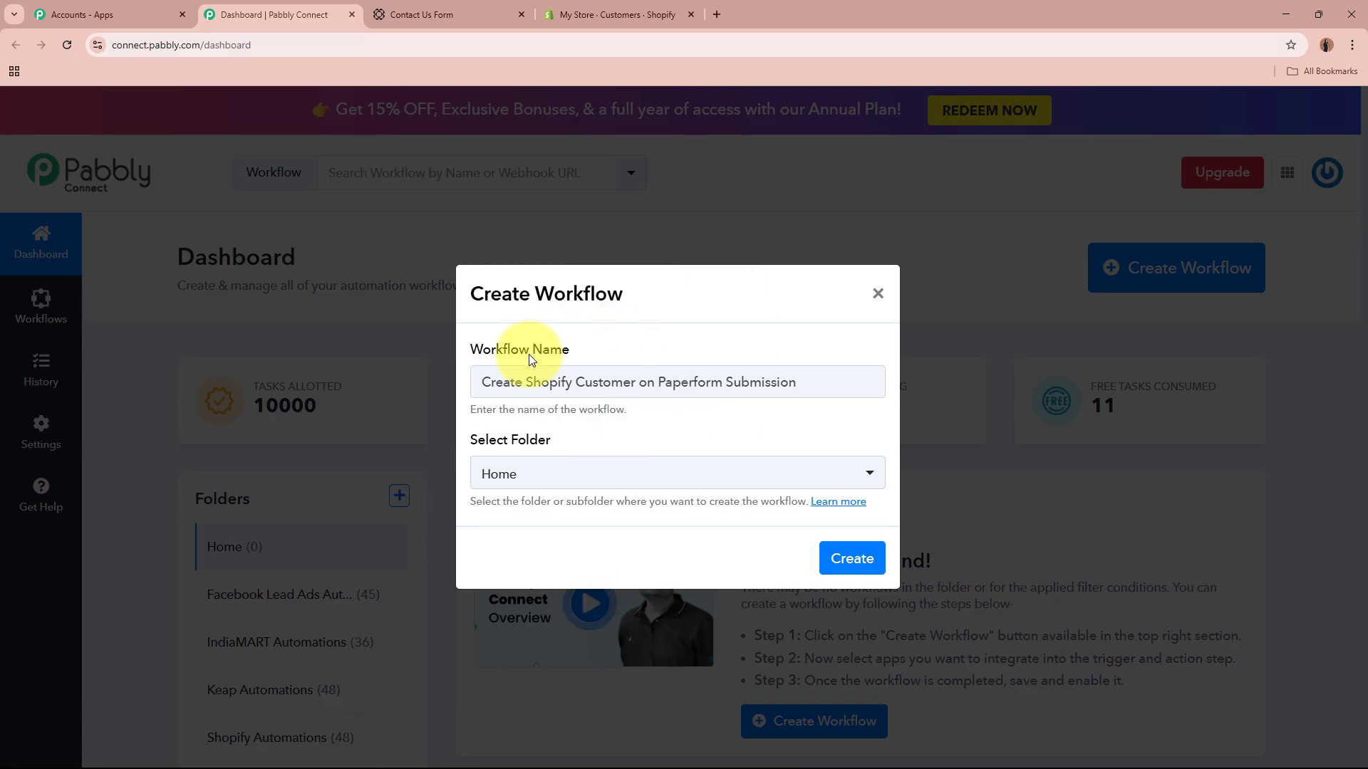
{"action": "left_click", "coordinate": [656, 475]}
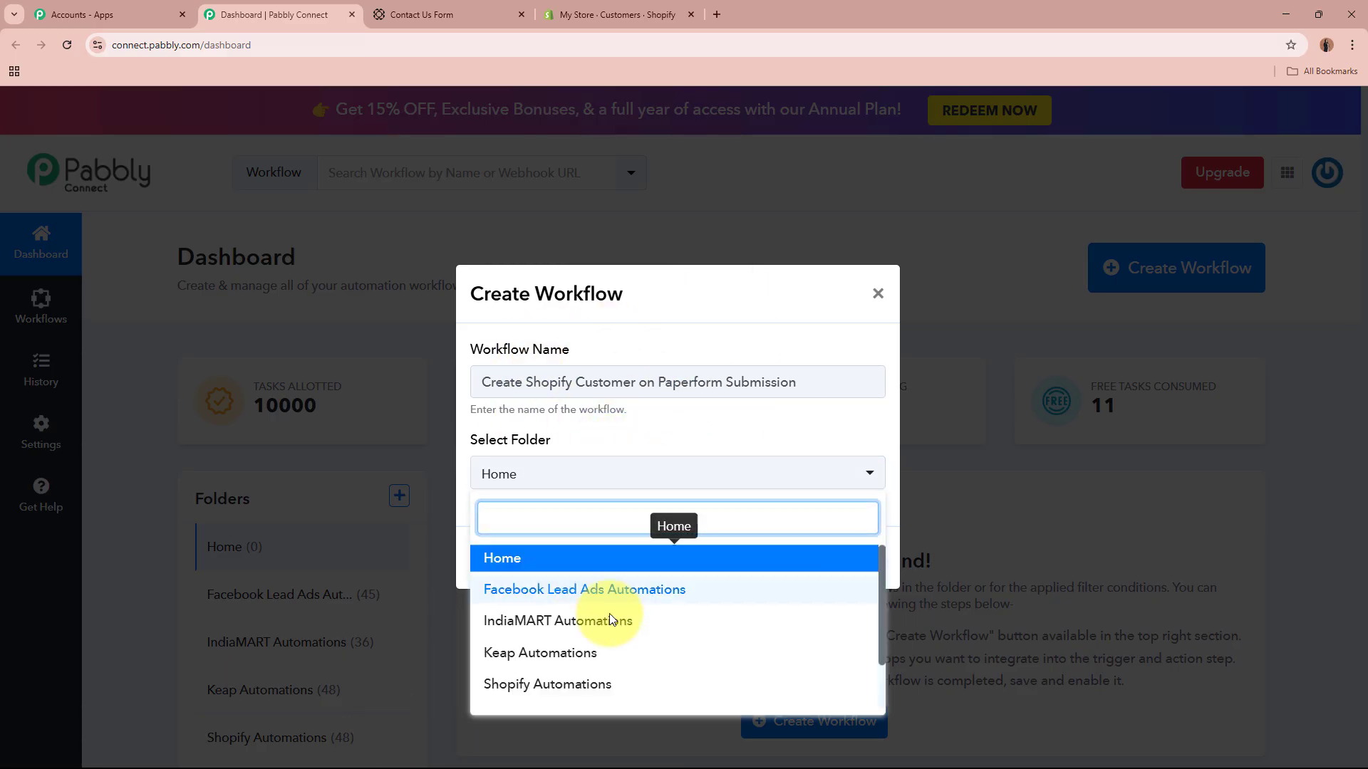
{"action": "left_click", "coordinate": [677, 685]}
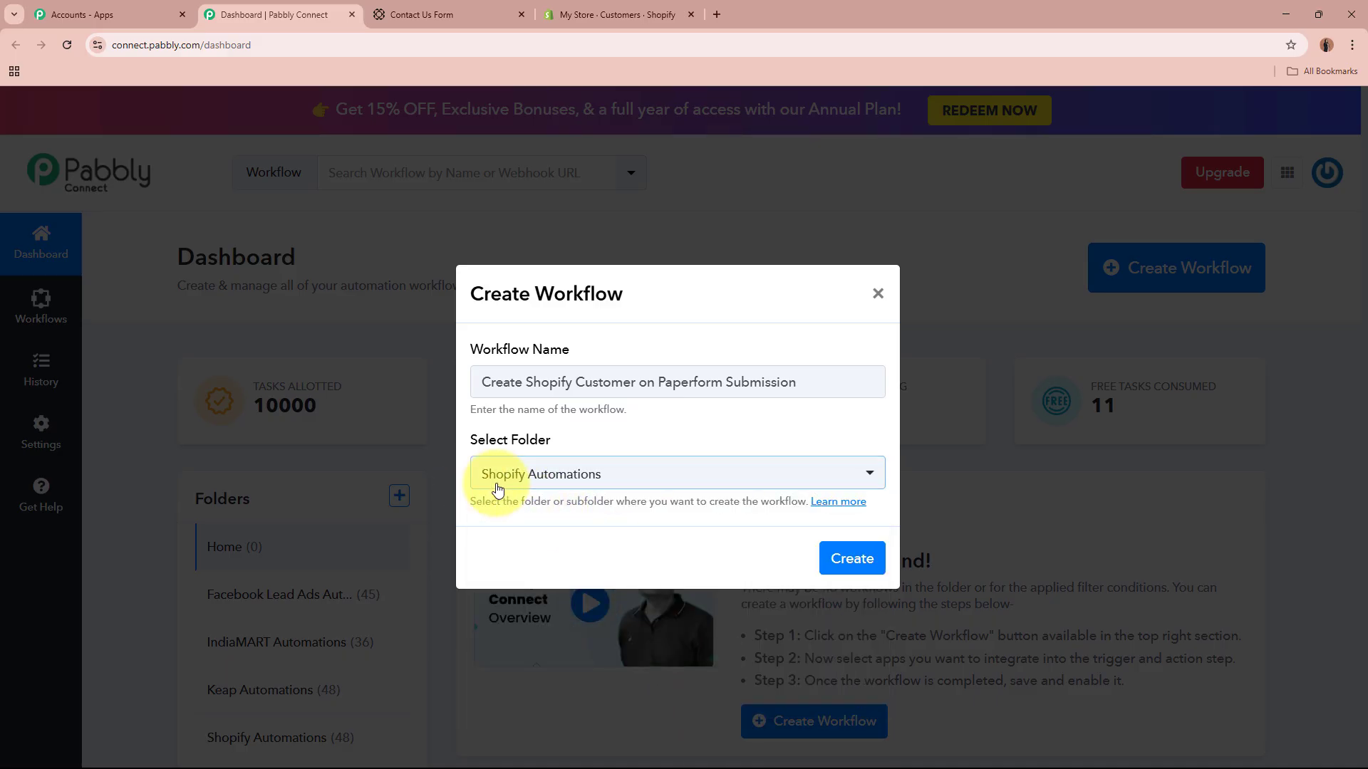
{"action": "left_click_drag", "start_coordinate": [487, 382], "coordinate": [800, 427]}
{"action": "left_click", "coordinate": [788, 437]}
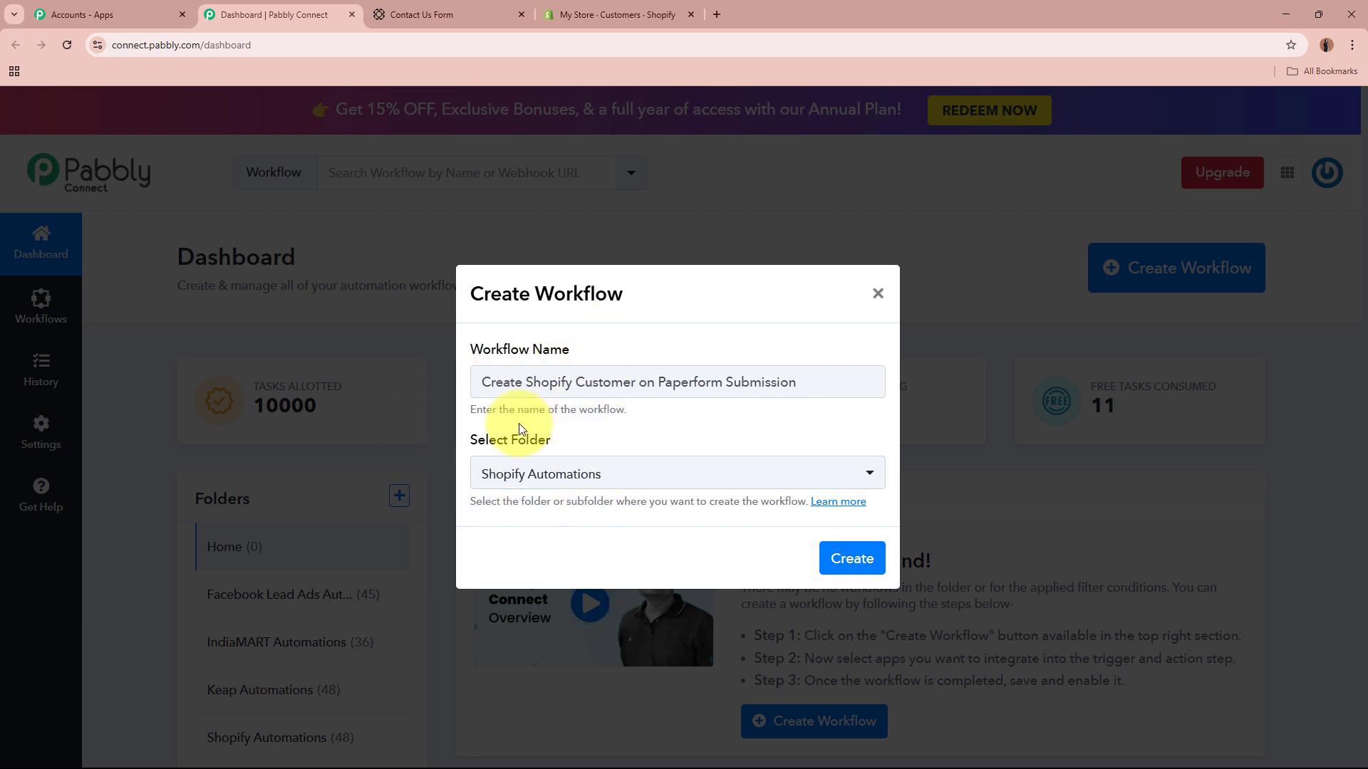
{"action": "left_click", "coordinate": [849, 566]}
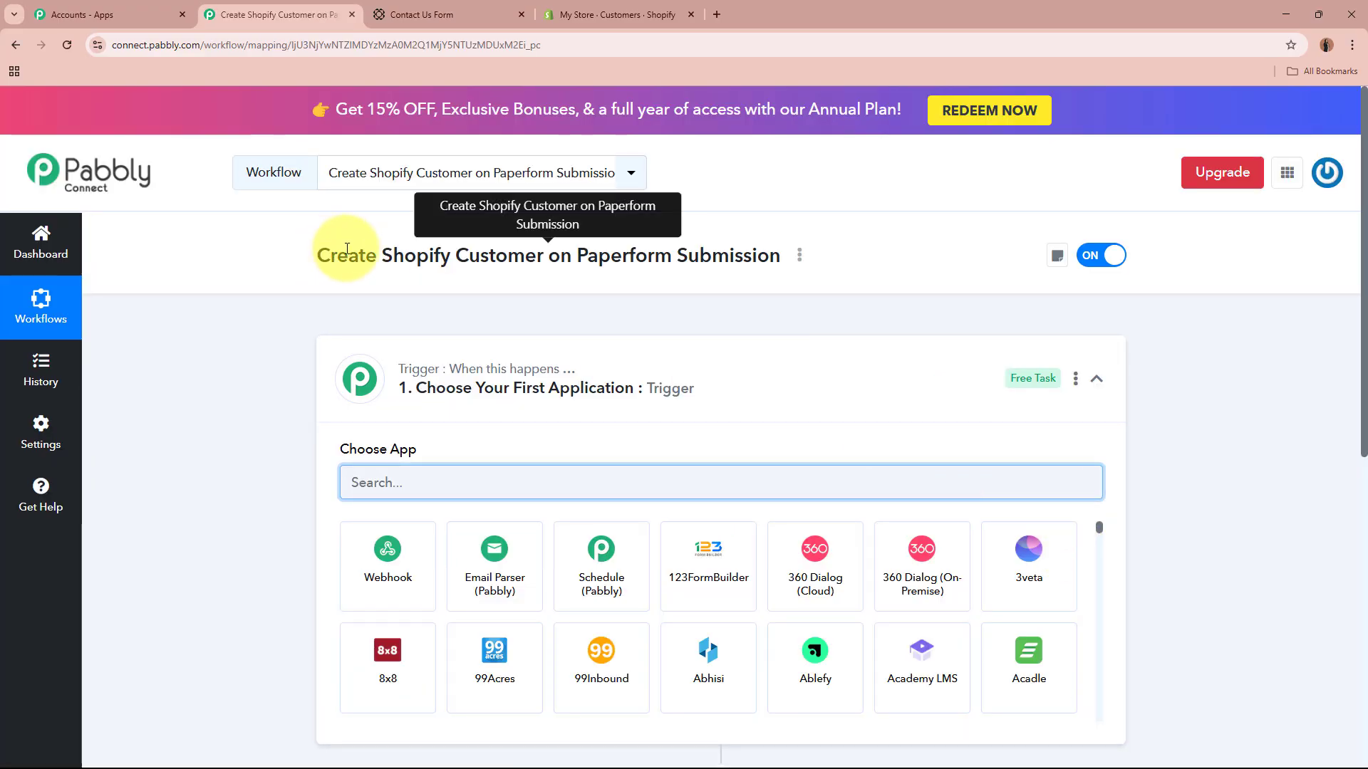
Step: Expand the trigger step and search 'Paper' to find the Paperform app
{"action": "left_click", "coordinate": [534, 396]}
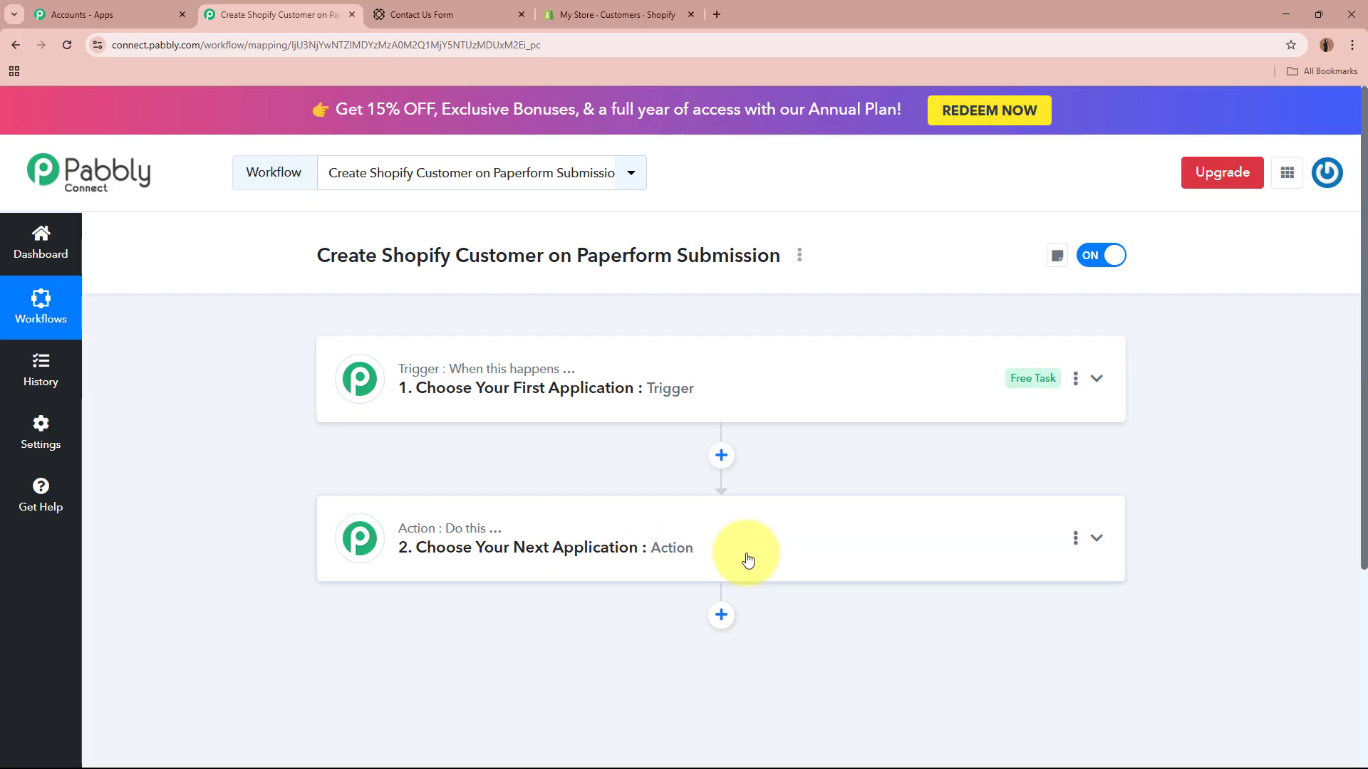
{"action": "left_click", "coordinate": [763, 387]}
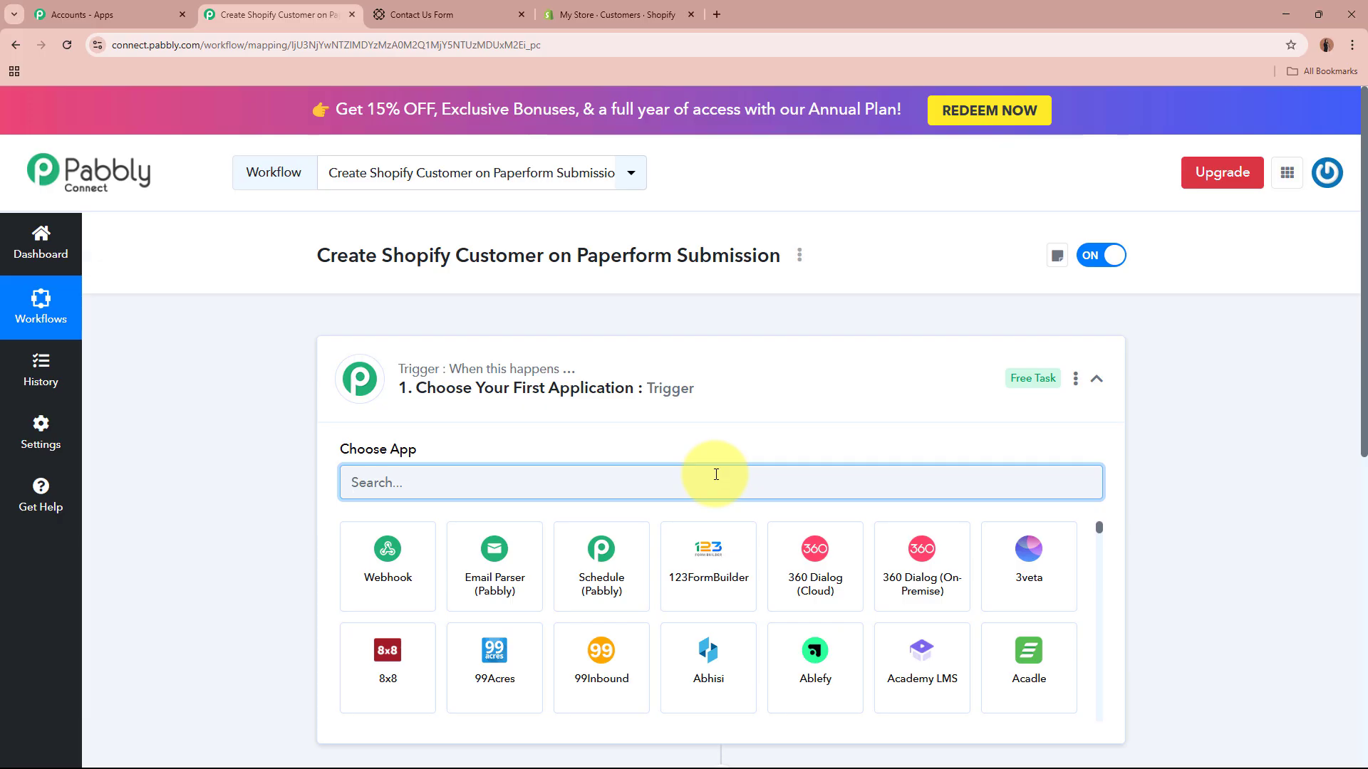
{"action": "type", "text": "Paer"}
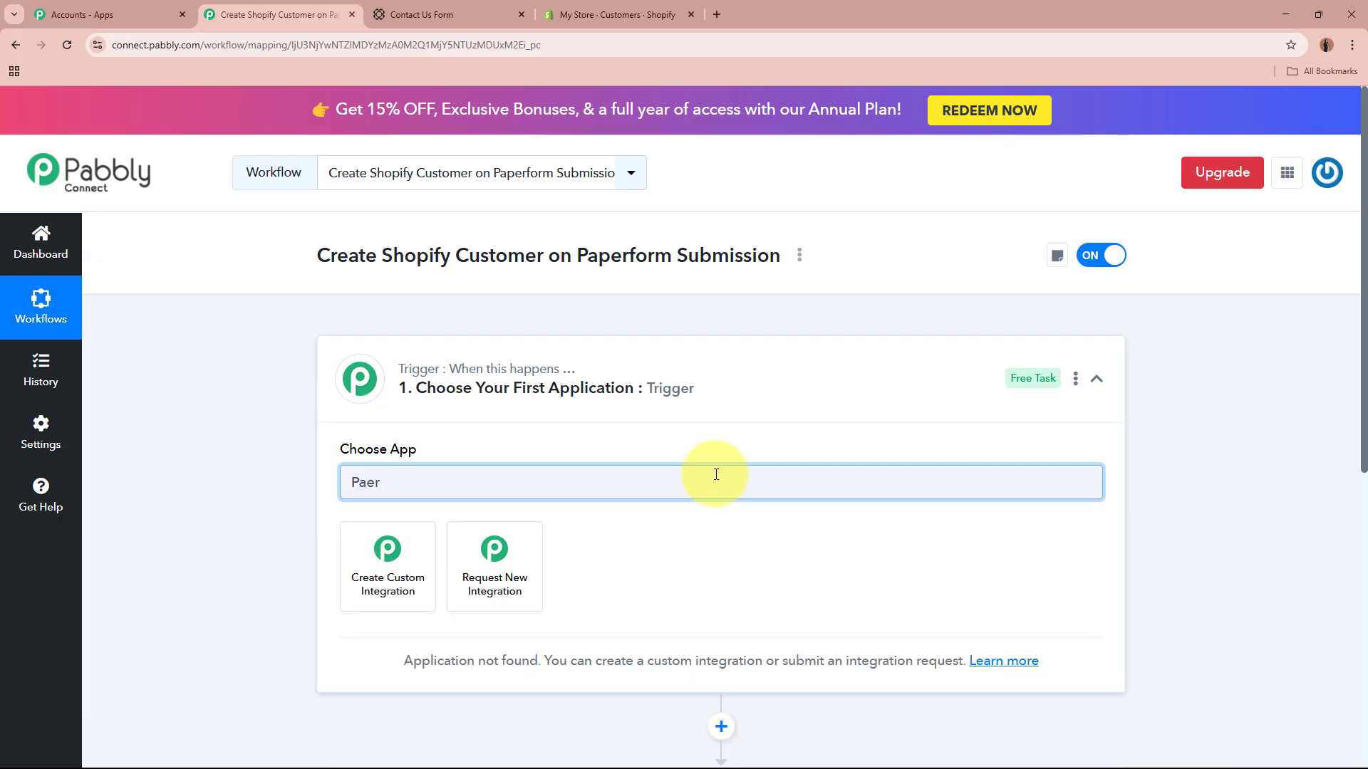
{"action": "key", "text": "BackSpace"}
{"action": "key", "text": "BackSpace"}
{"action": "key", "text": "BackSpace"}
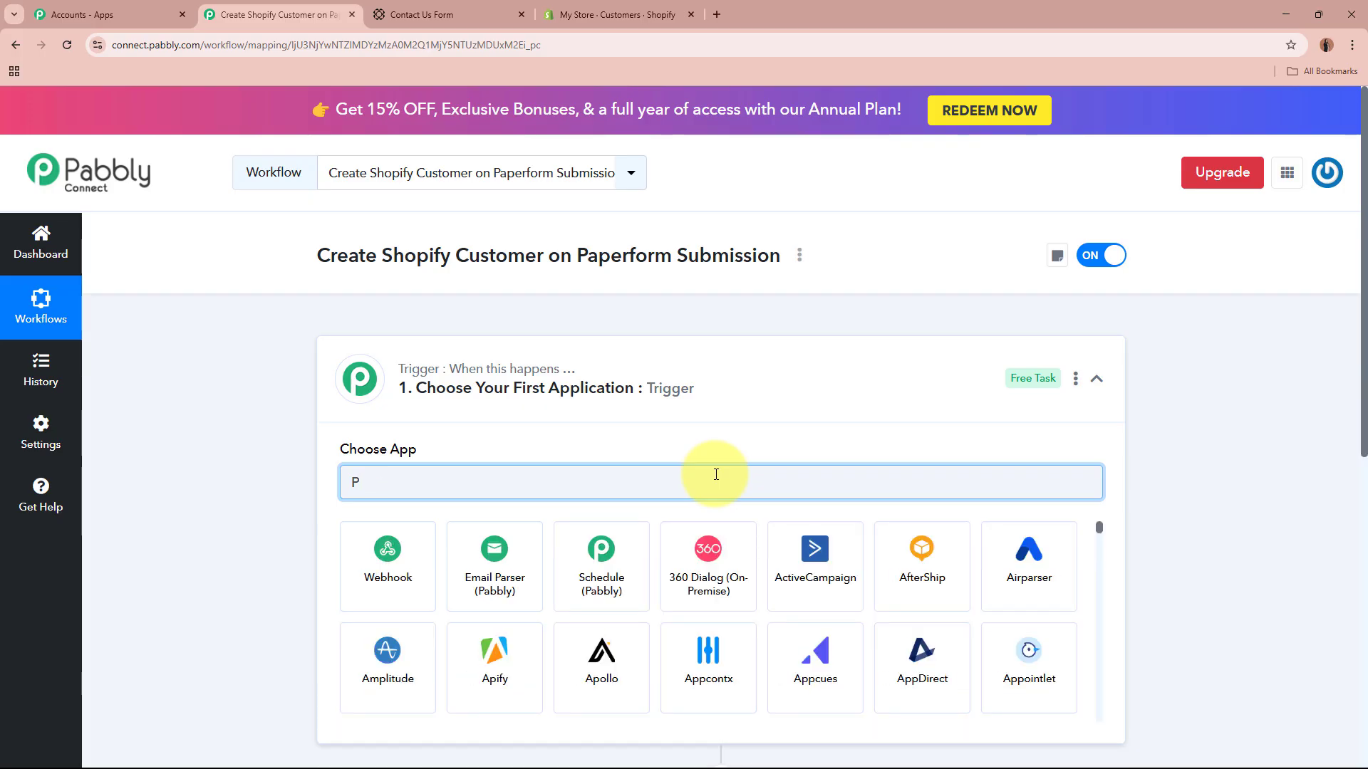
{"action": "type", "text": "aper"}
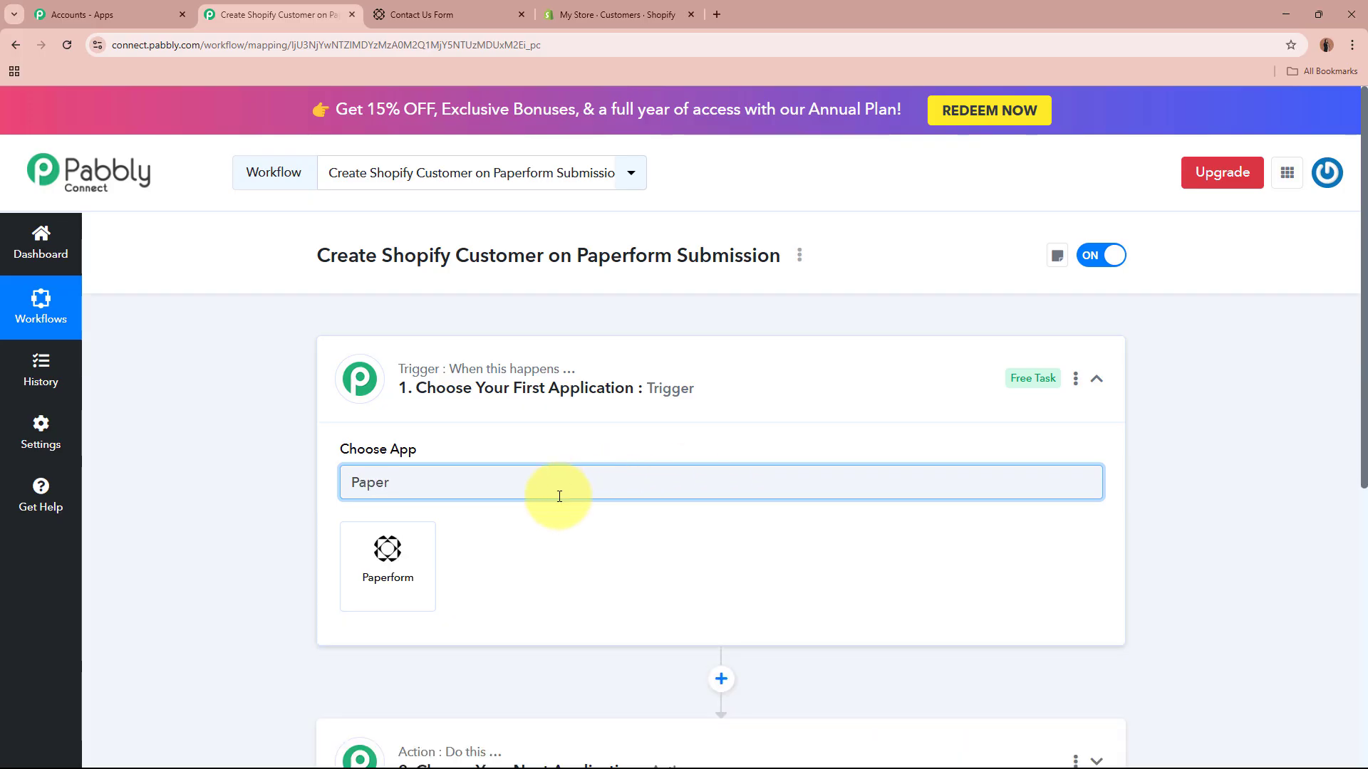
Step: Set the trigger to Paperform with the New Form Submission event
{"action": "left_click", "coordinate": [387, 563]}
{"action": "left_click", "coordinate": [414, 15]}
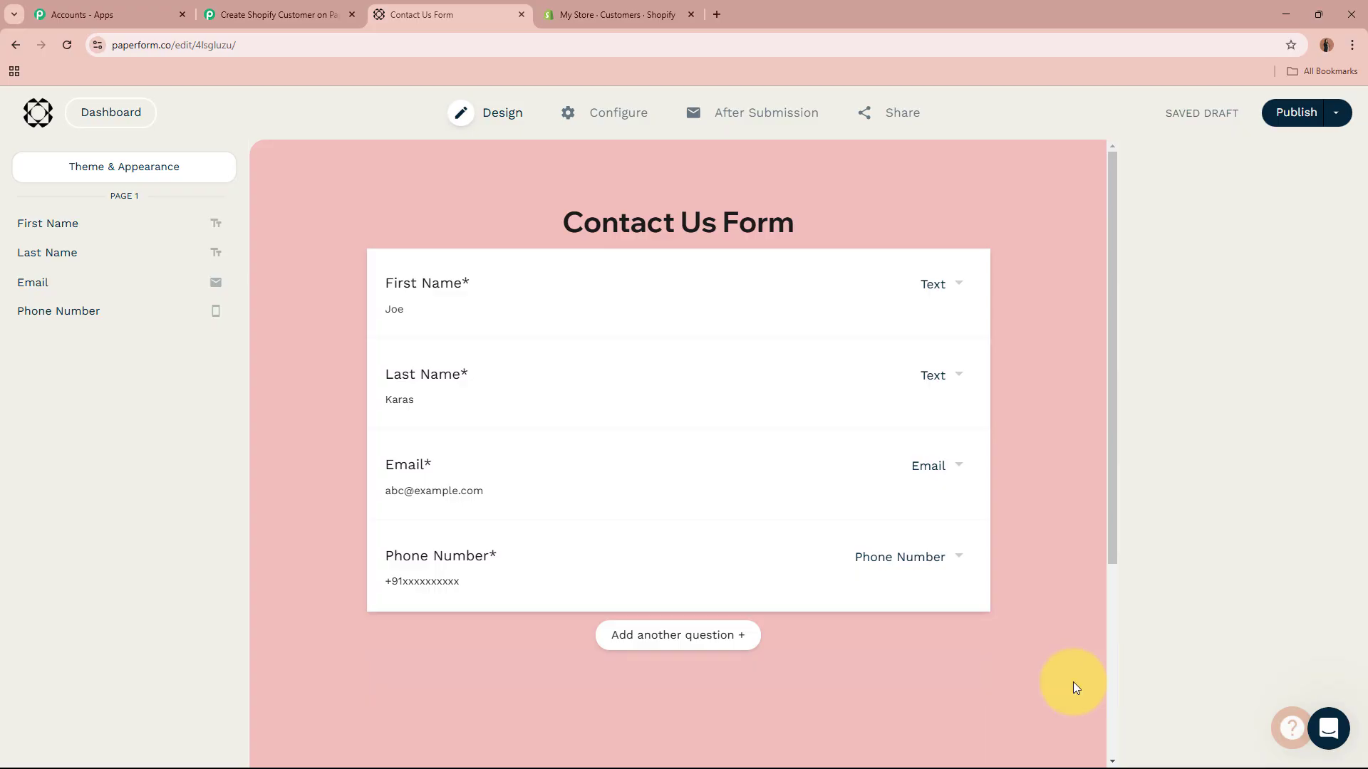
{"action": "left_click", "coordinate": [278, 8]}
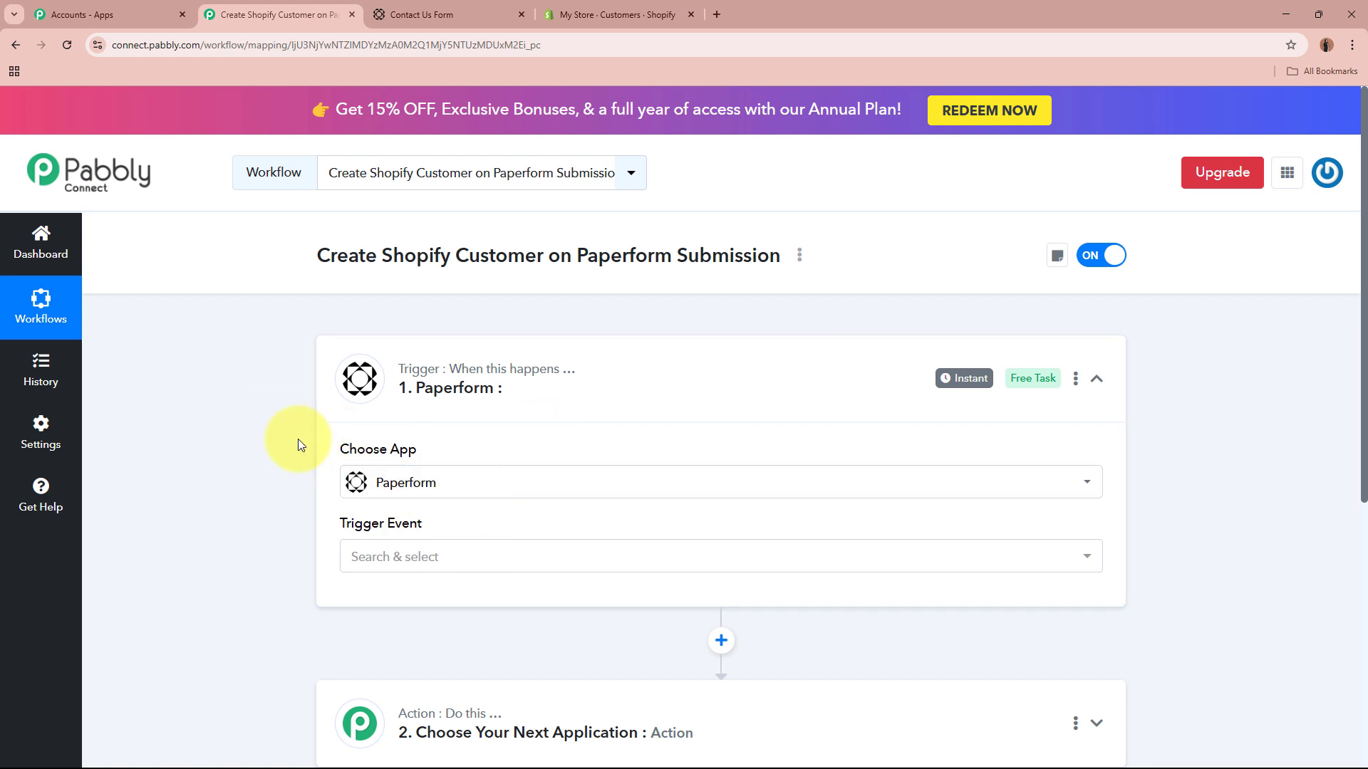
{"action": "scroll", "coordinate": [377, 463], "scroll_direction": "down", "scroll_amount": 1}
{"action": "left_click", "coordinate": [463, 495]}
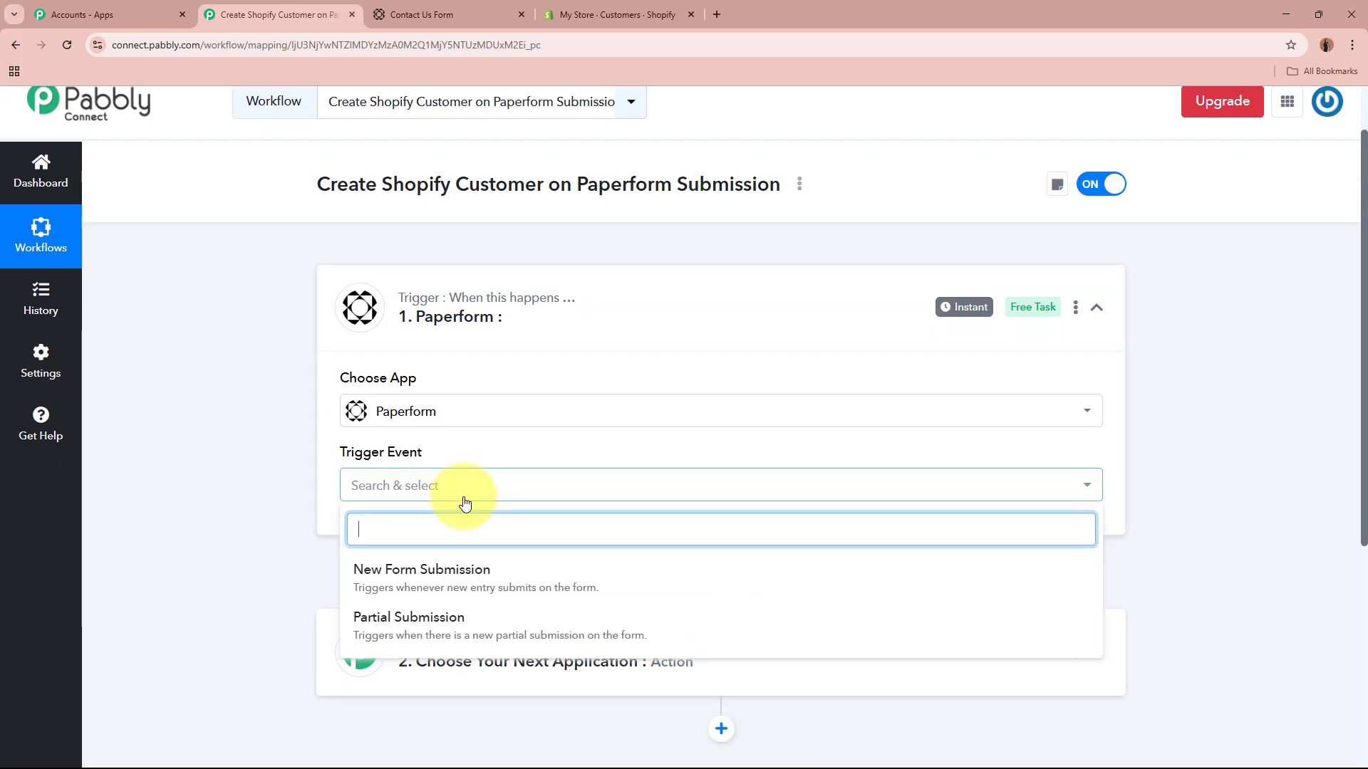
{"action": "left_click", "coordinate": [465, 579]}
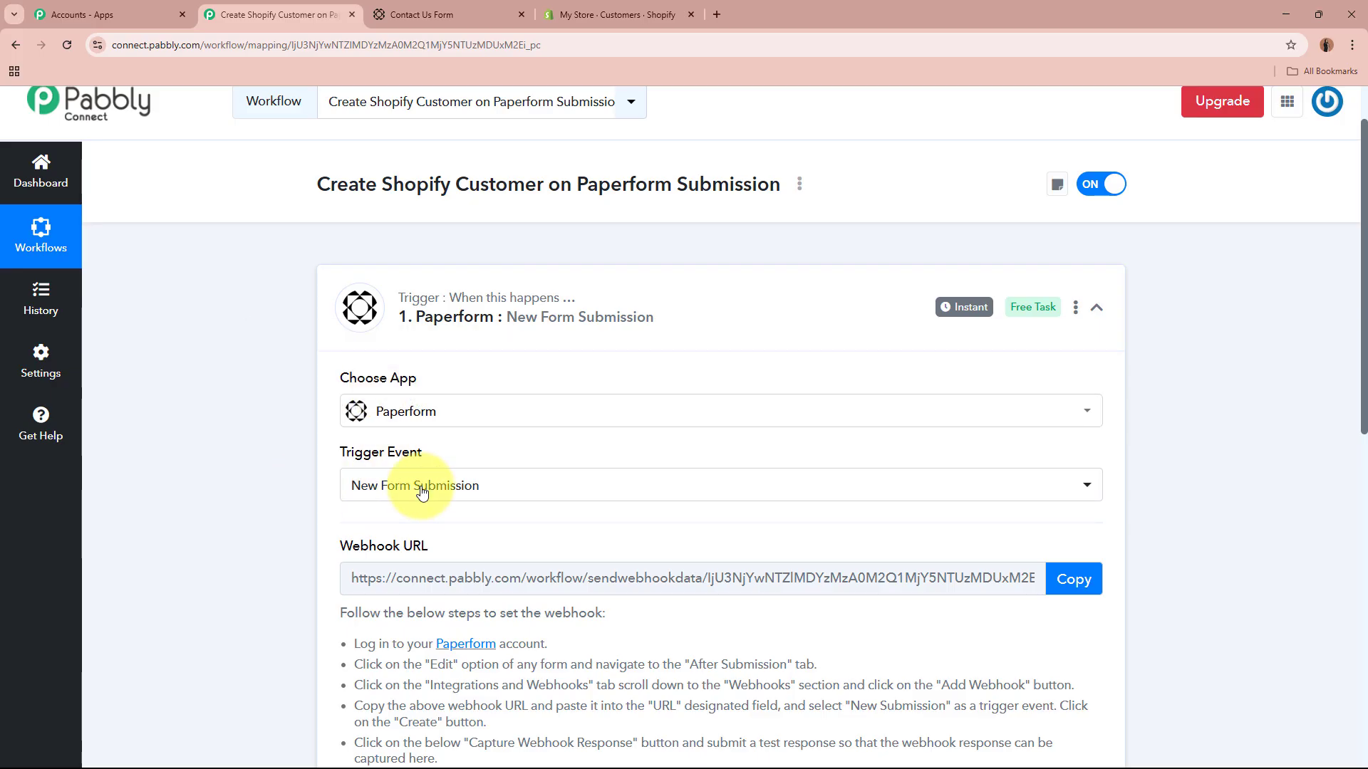
Step: Copy the generated Pabbly Connect webhook URL
{"action": "scroll", "coordinate": [258, 469], "scroll_direction": "down", "scroll_amount": 3}
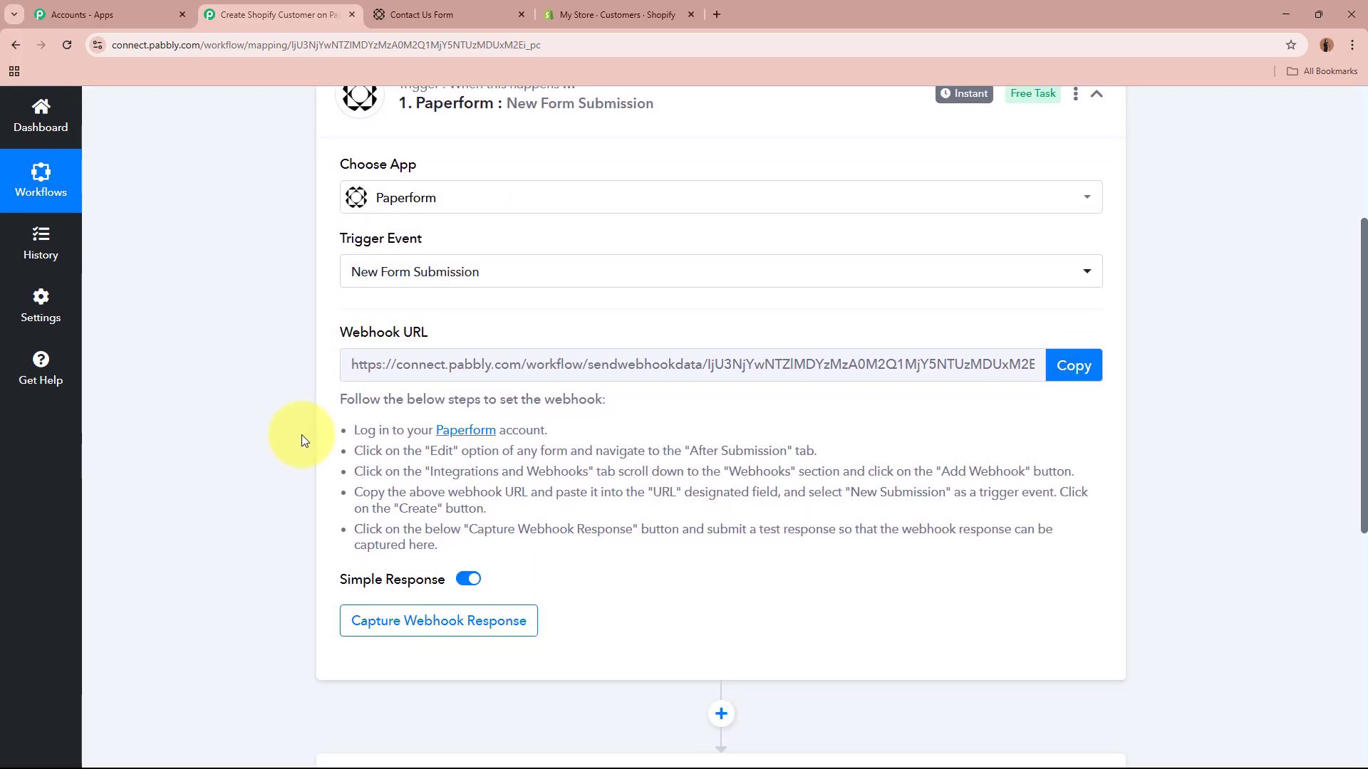
{"action": "left_click_drag", "start_coordinate": [342, 331], "coordinate": [427, 333]}
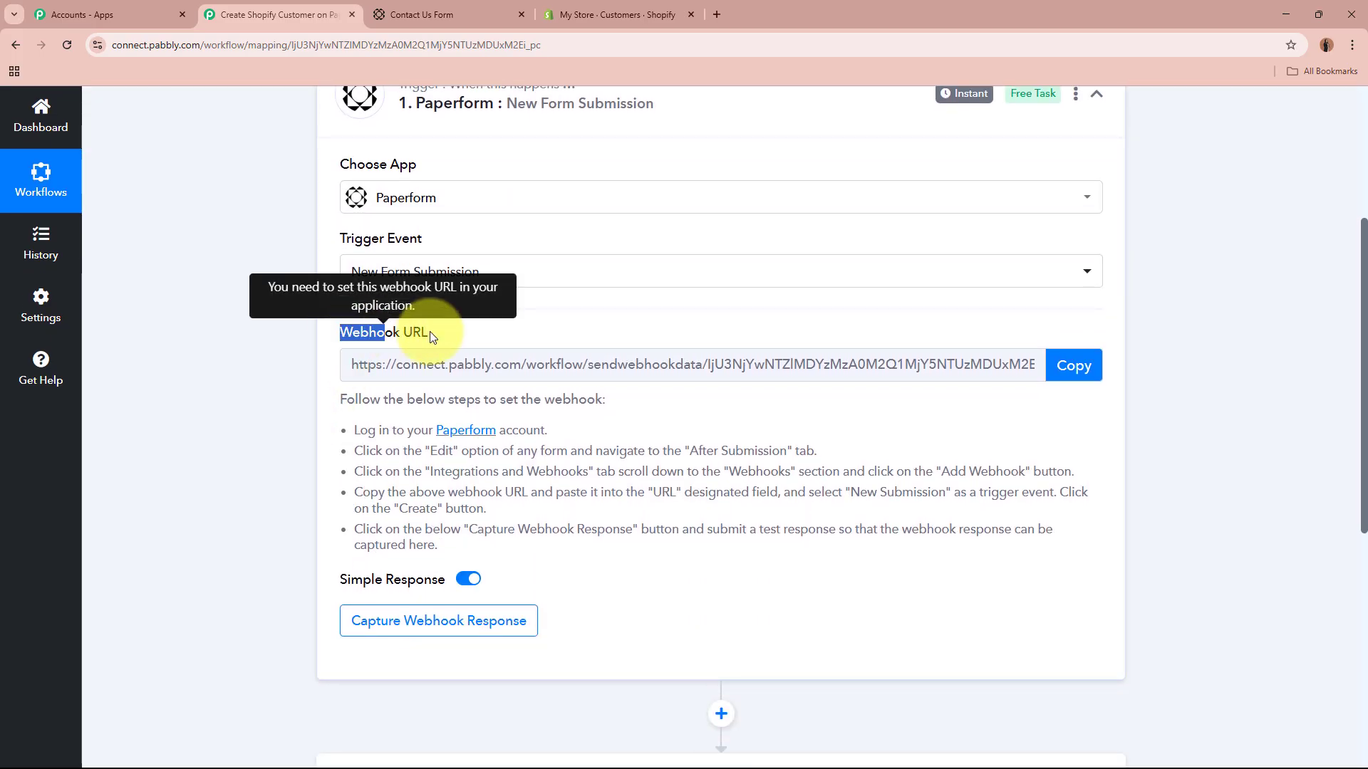
{"action": "left_click", "coordinate": [212, 396]}
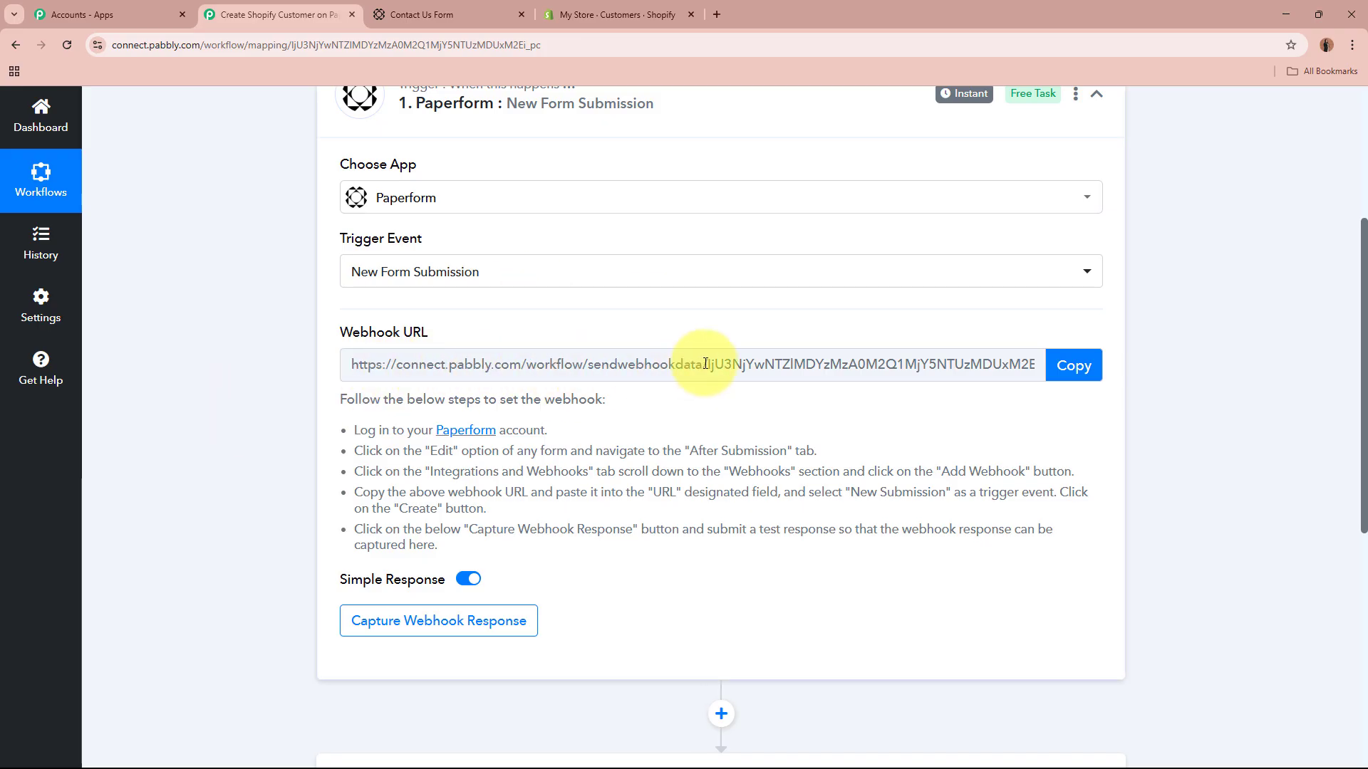
{"action": "scroll", "coordinate": [961, 360], "scroll_direction": "up", "scroll_amount": 3}
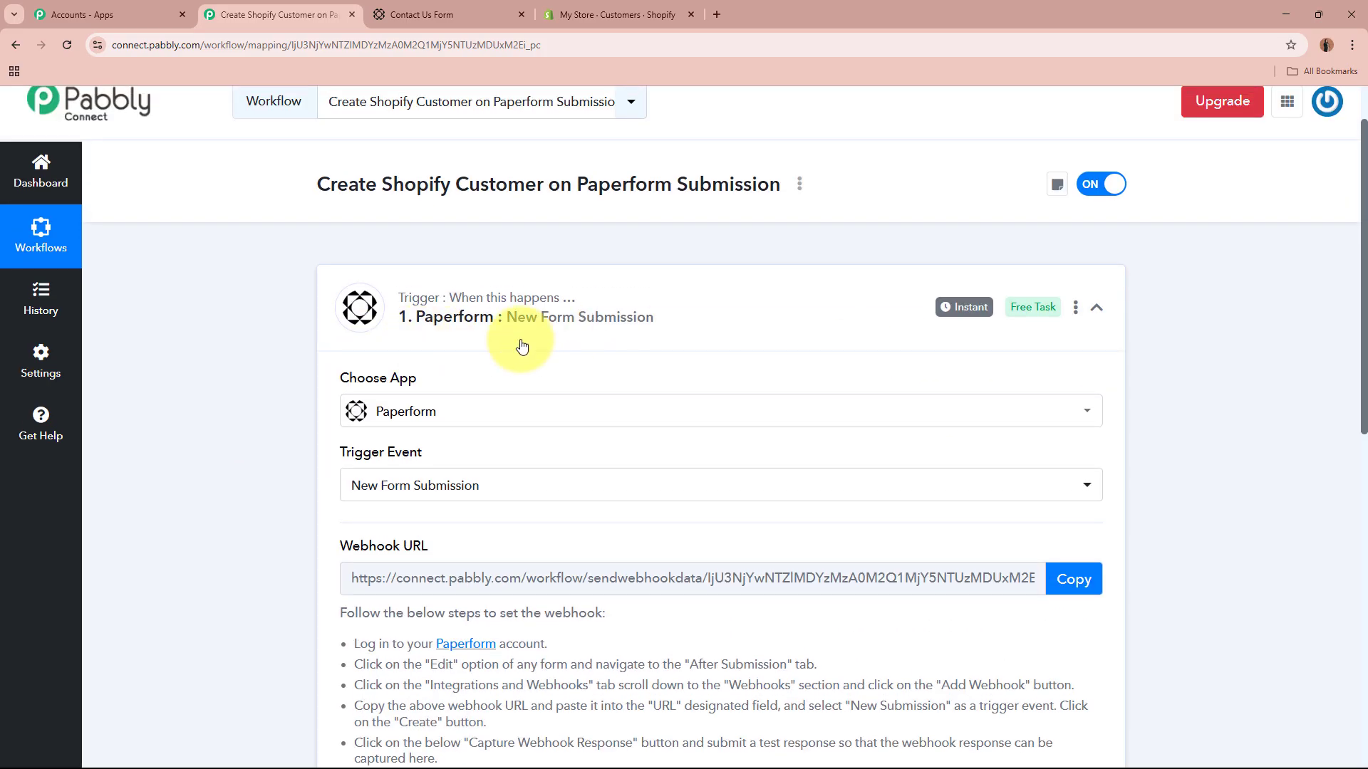
{"action": "scroll", "coordinate": [521, 347], "scroll_direction": "down", "scroll_amount": 2}
{"action": "left_click_drag", "start_coordinate": [339, 469], "coordinate": [497, 588]}
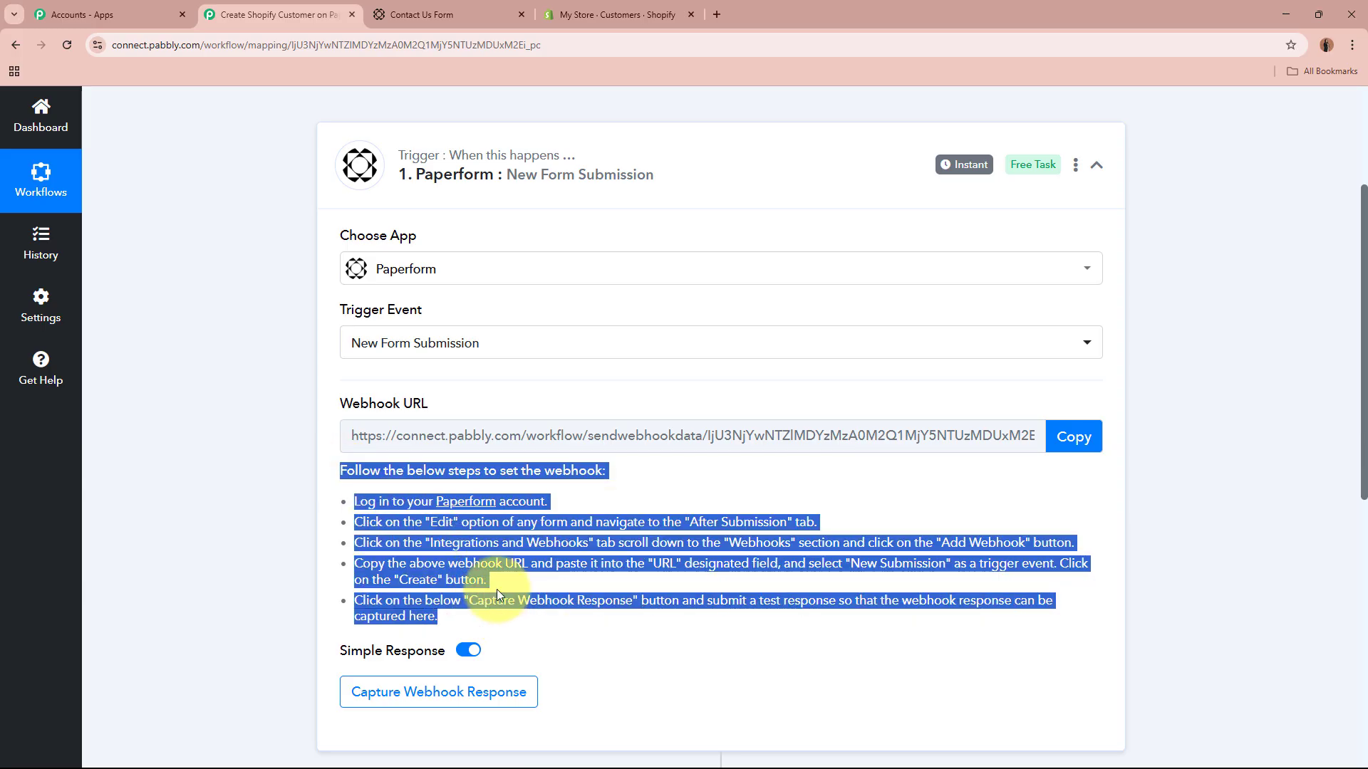
{"action": "left_click", "coordinate": [1073, 436]}
{"action": "scroll", "coordinate": [1184, 450], "scroll_direction": "up", "scroll_amount": 3}
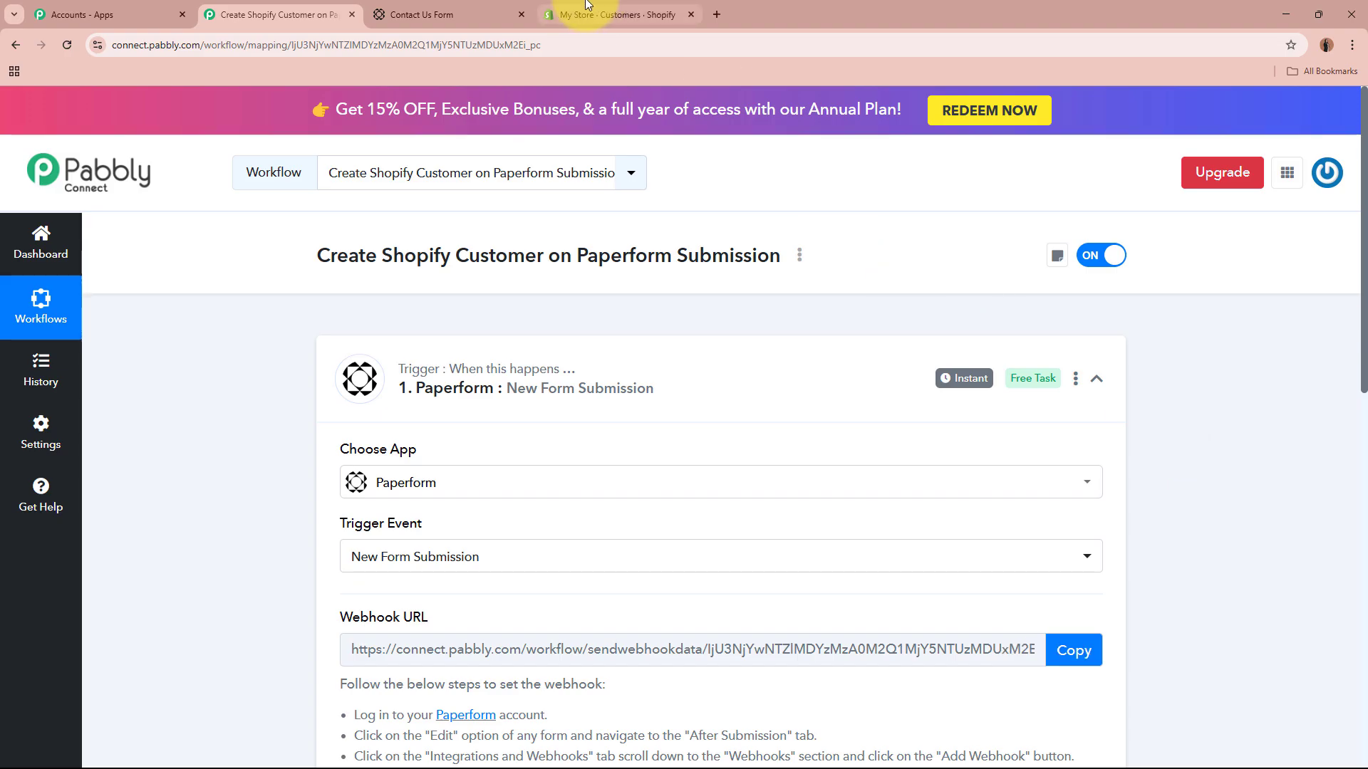
Step: Open the Contact Us Form's Integrations & Webhooks settings and expand the Webhooks section
{"action": "left_click", "coordinate": [479, 13]}
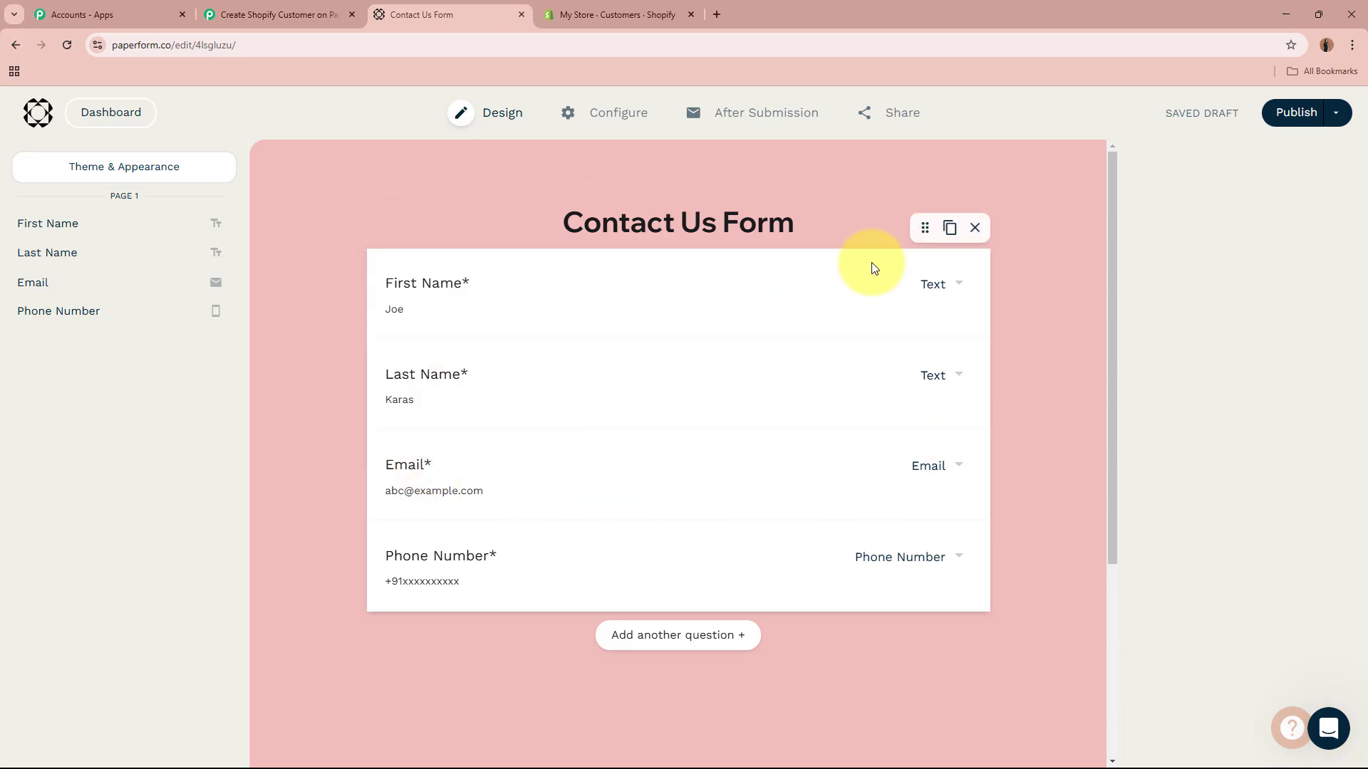
{"action": "mouse_move", "coordinate": [776, 110]}
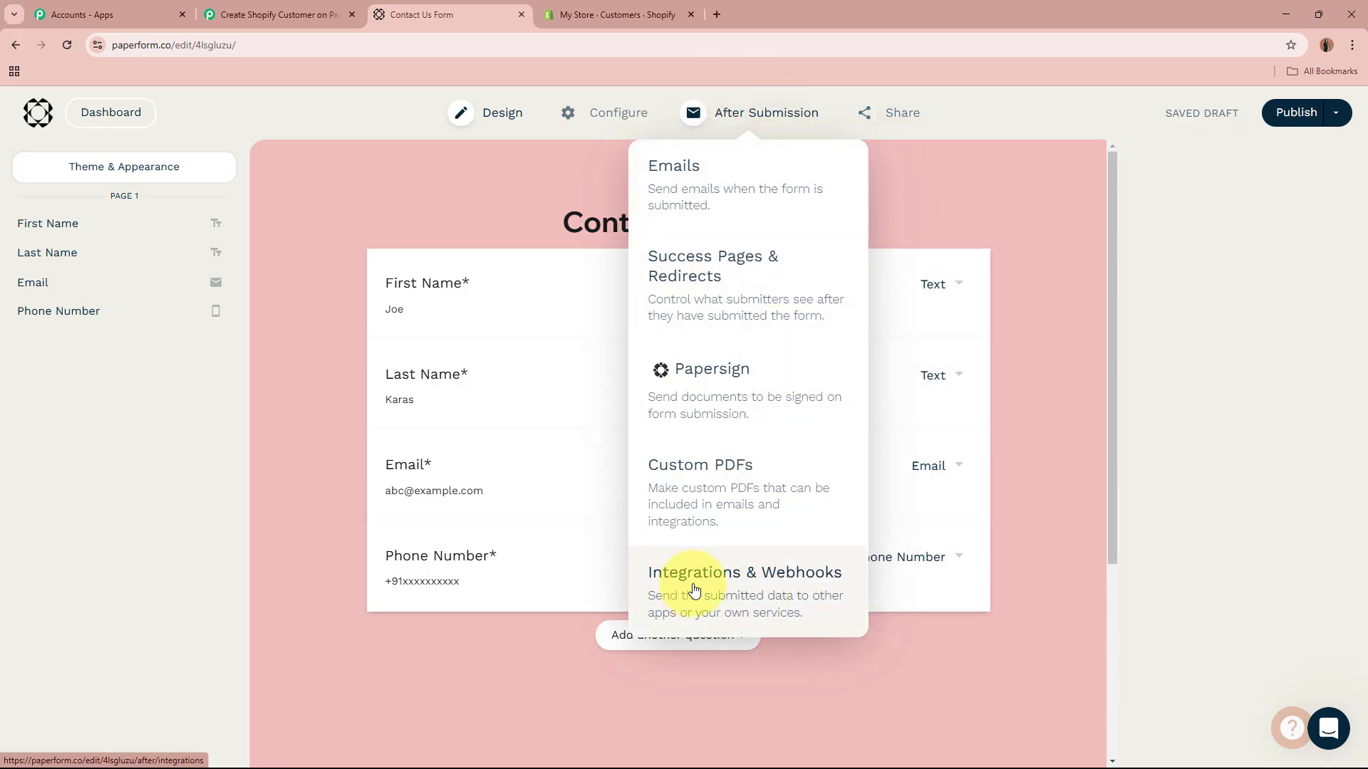
{"action": "left_click", "coordinate": [808, 595]}
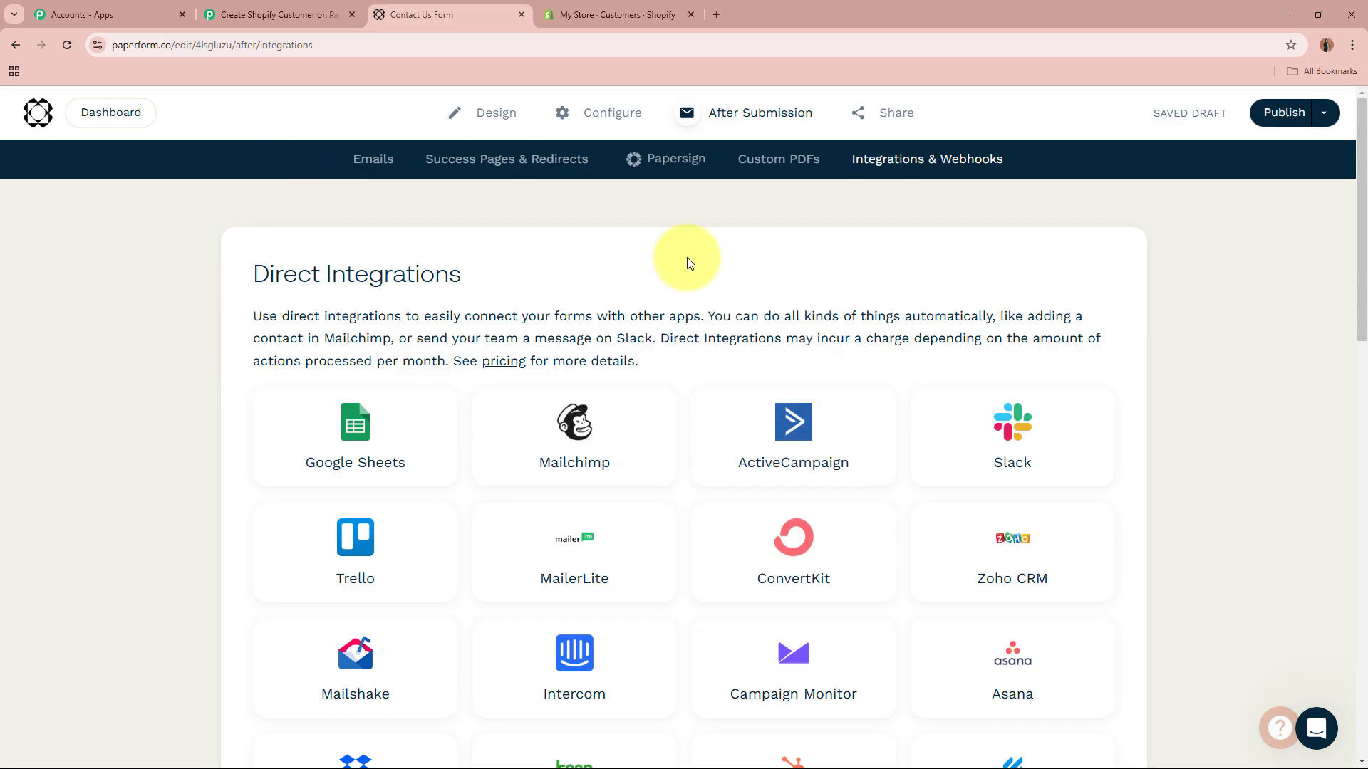
{"action": "scroll", "coordinate": [688, 264], "scroll_direction": "down", "scroll_amount": 13}
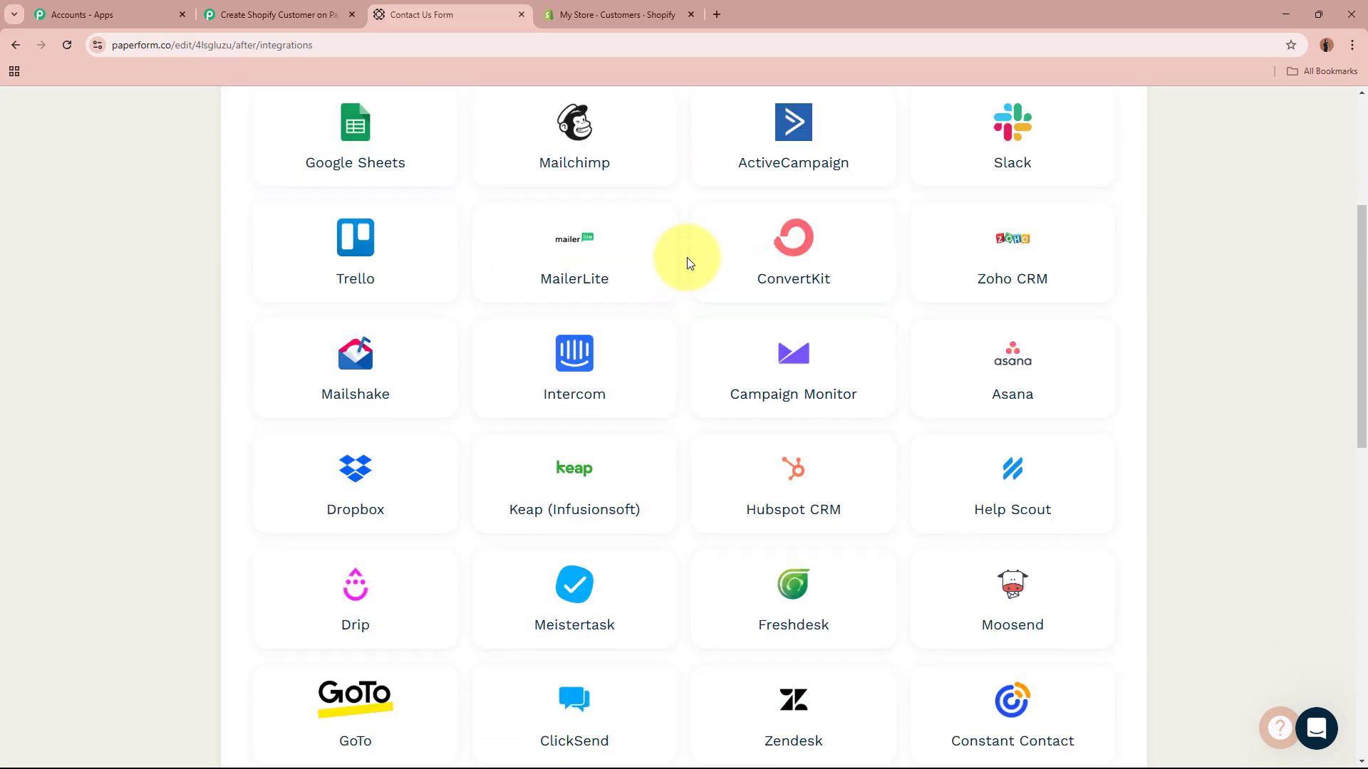
{"action": "scroll", "coordinate": [689, 264], "scroll_direction": "down", "scroll_amount": 2}
{"action": "left_click", "coordinate": [404, 356]}
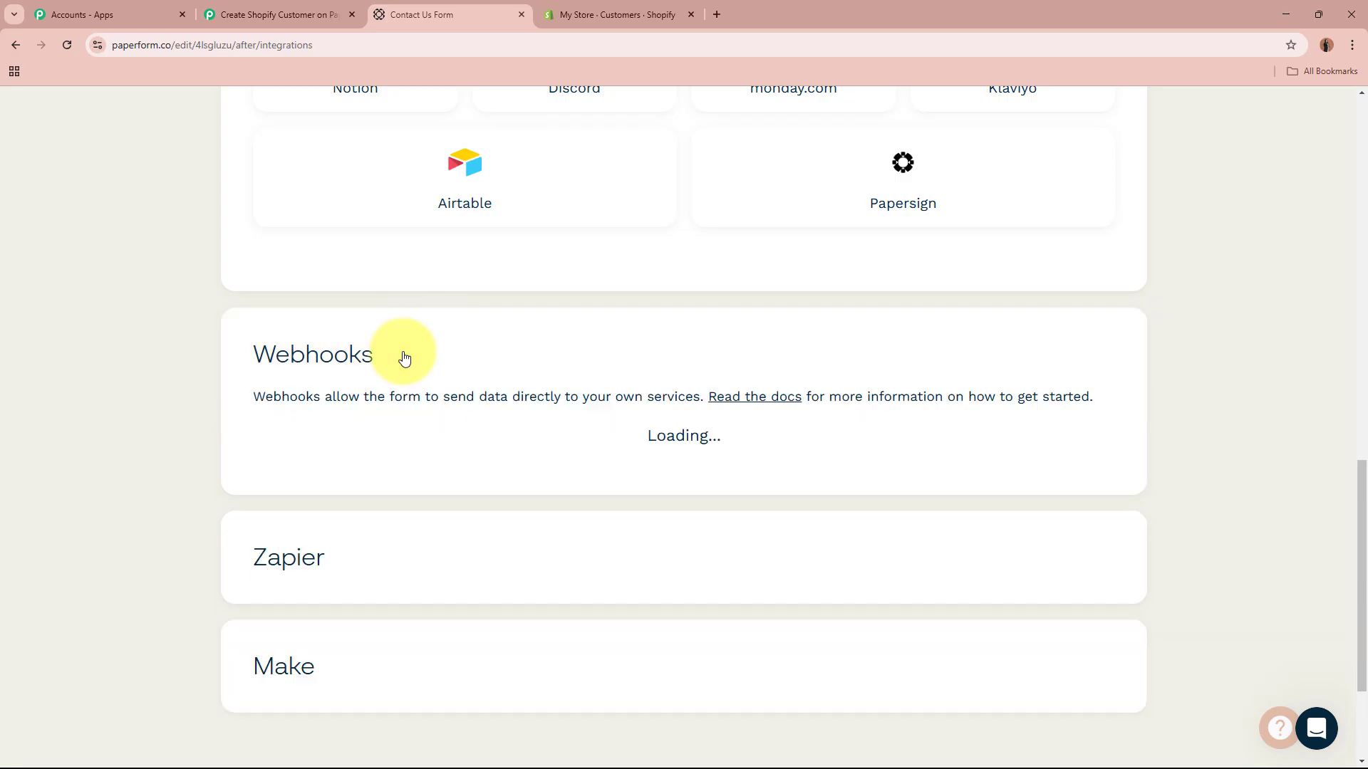
{"action": "scroll", "coordinate": [401, 358], "scroll_direction": "down", "scroll_amount": 2}
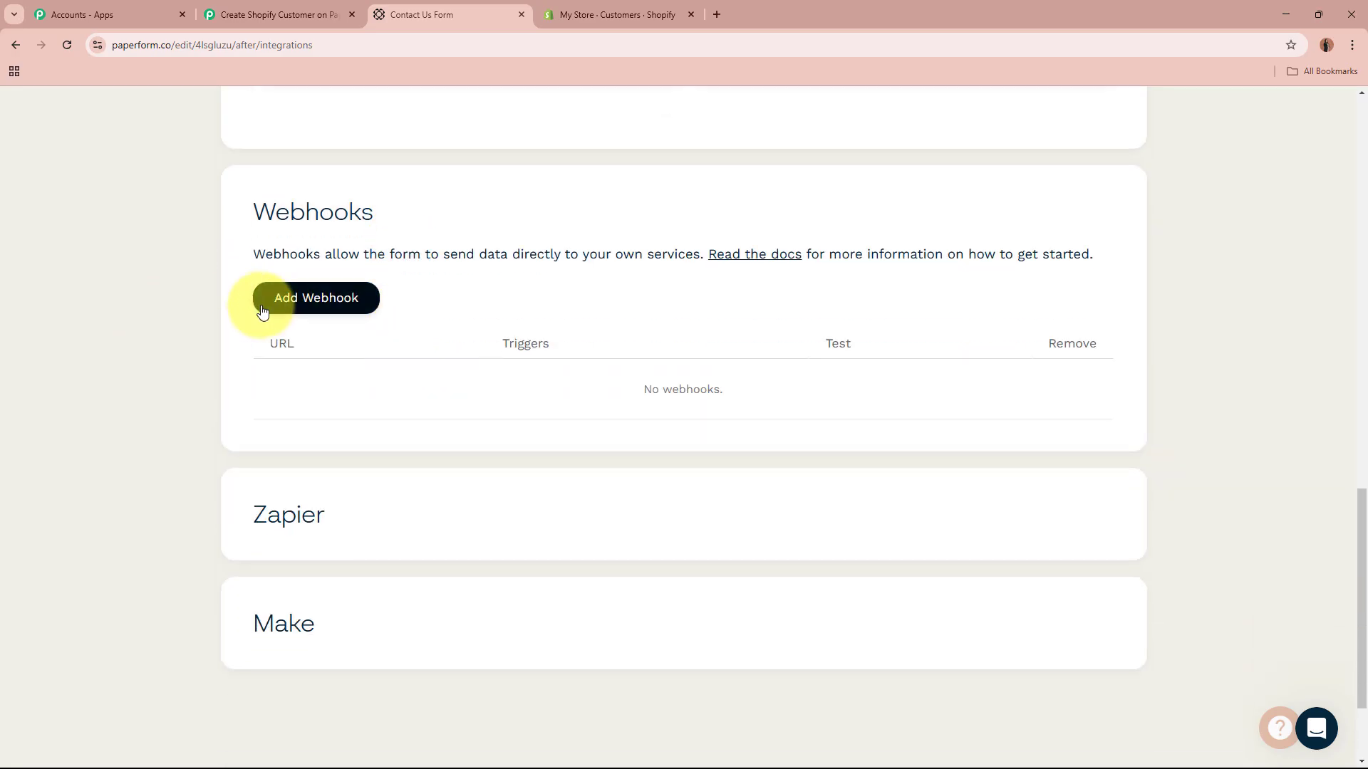
Step: Add a webhook with the pasted Pabbly URL, triggered on New Submission
{"action": "left_click", "coordinate": [350, 307]}
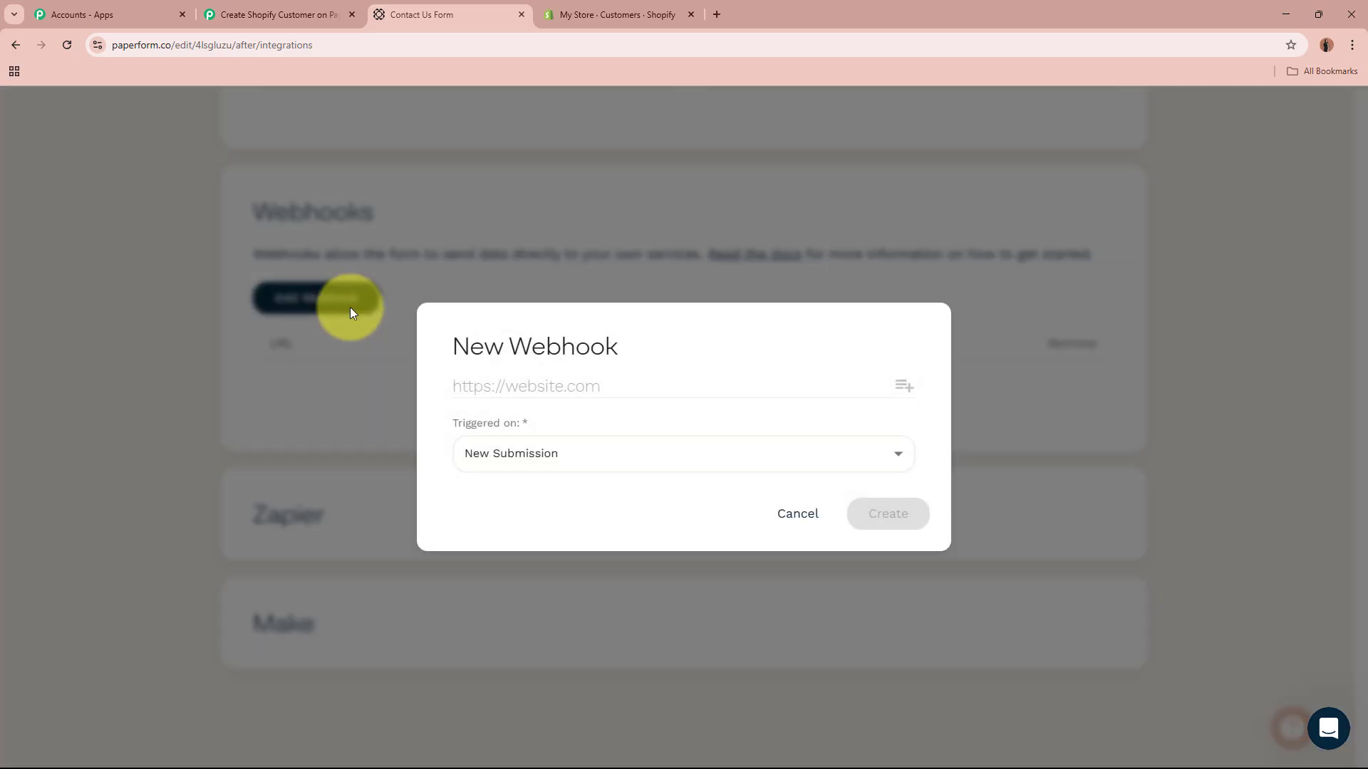
{"action": "key", "text": "ctrl+v"}
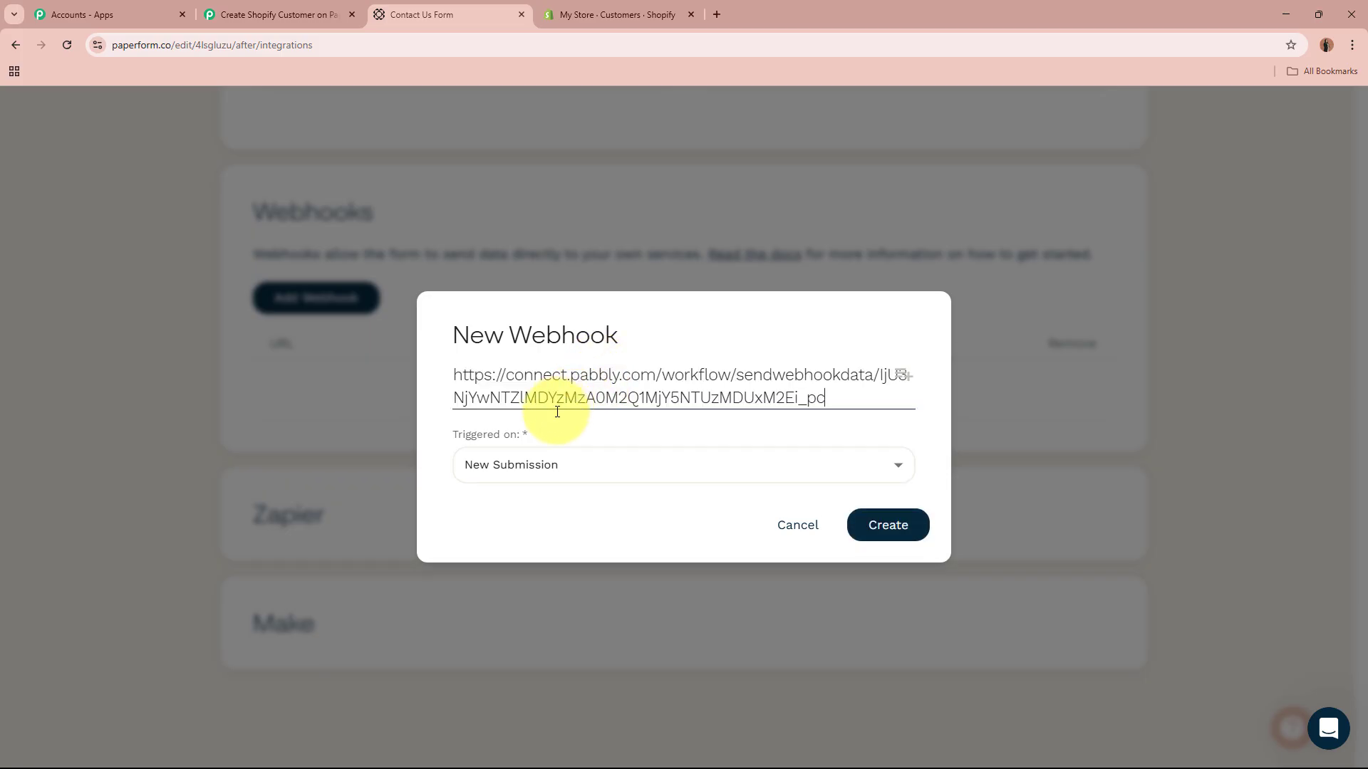
{"action": "left_click", "coordinate": [558, 462]}
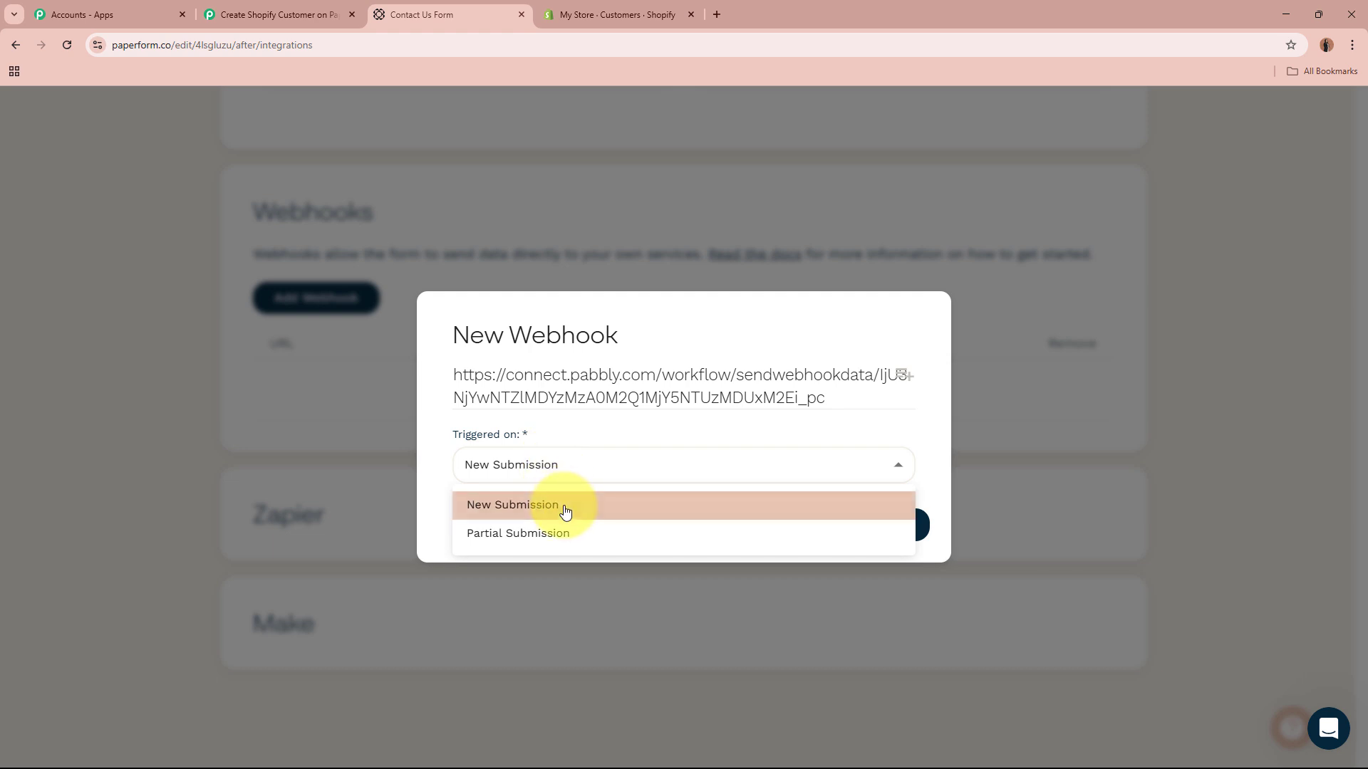
{"action": "left_click", "coordinate": [431, 450]}
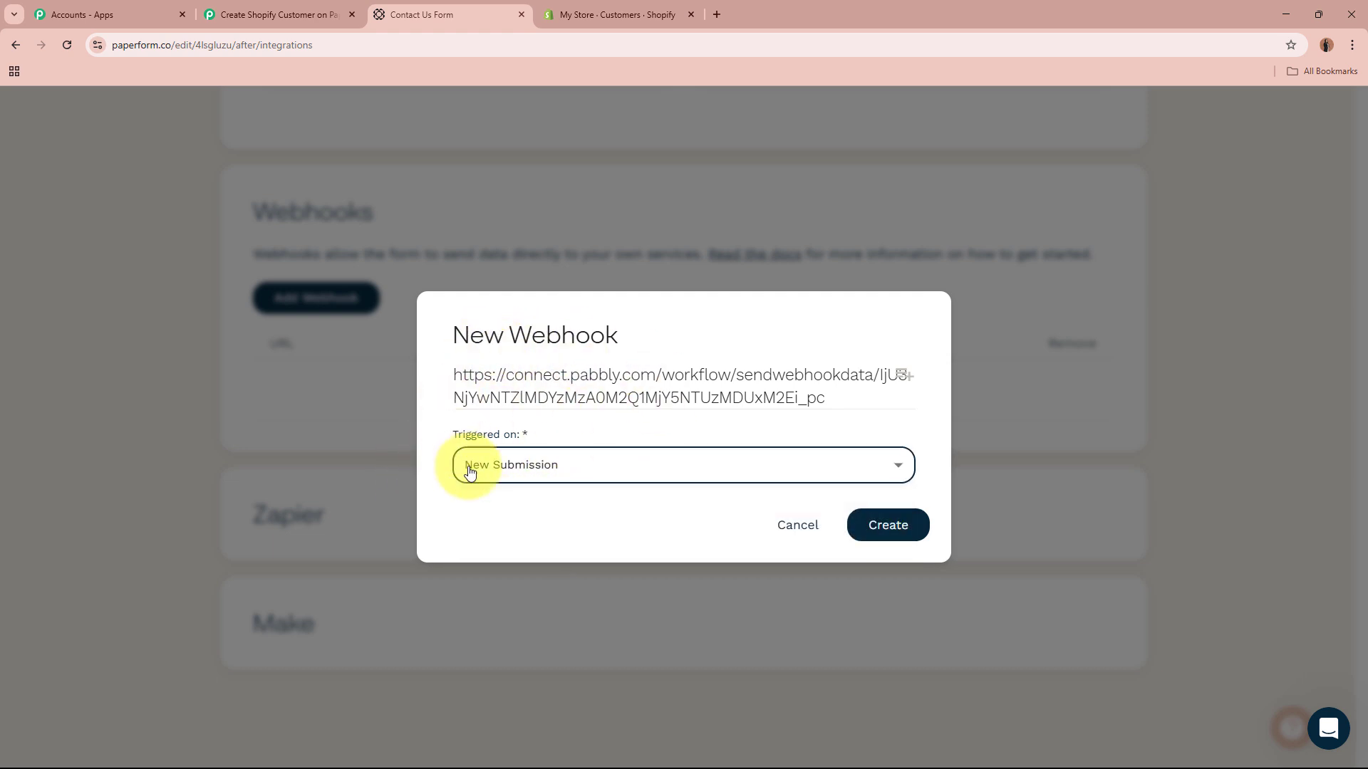
{"action": "left_click", "coordinate": [899, 528]}
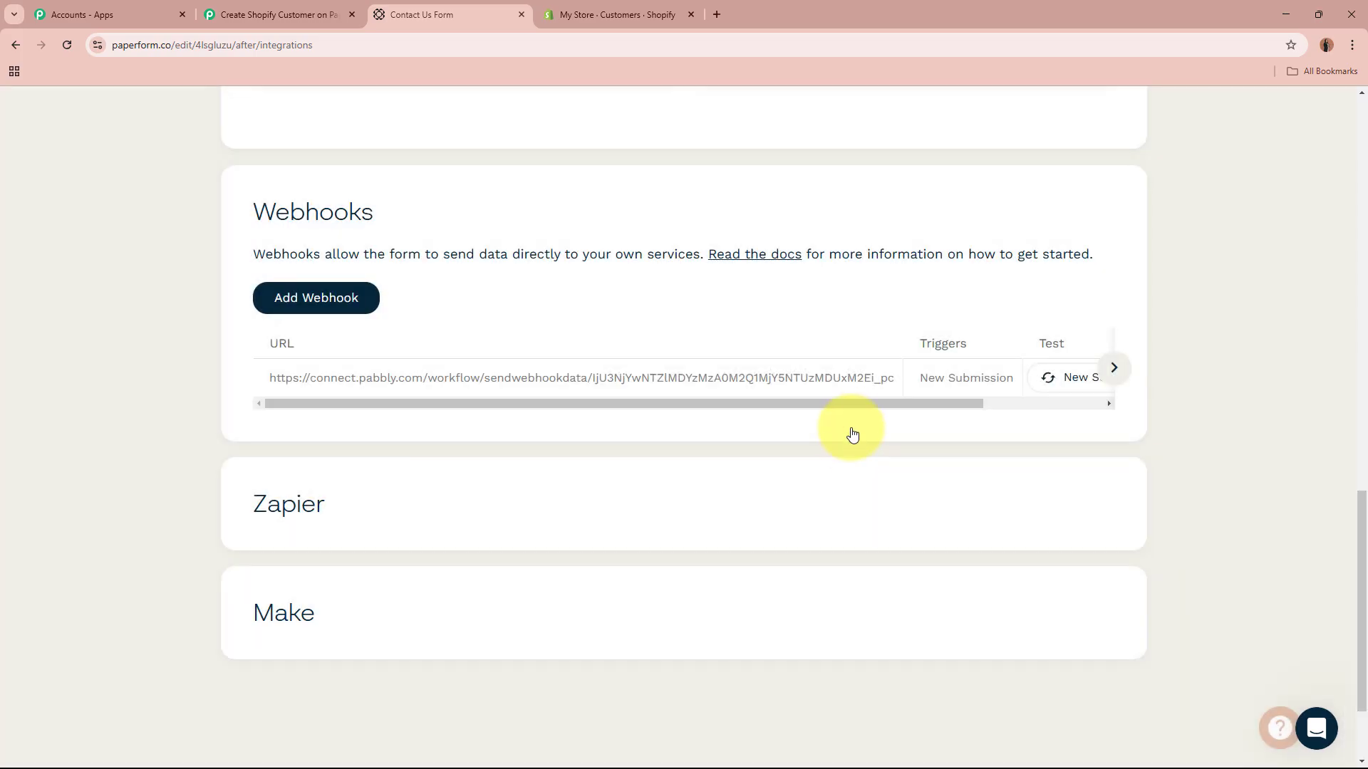
{"action": "left_click_drag", "start_coordinate": [951, 404], "coordinate": [1126, 406]}
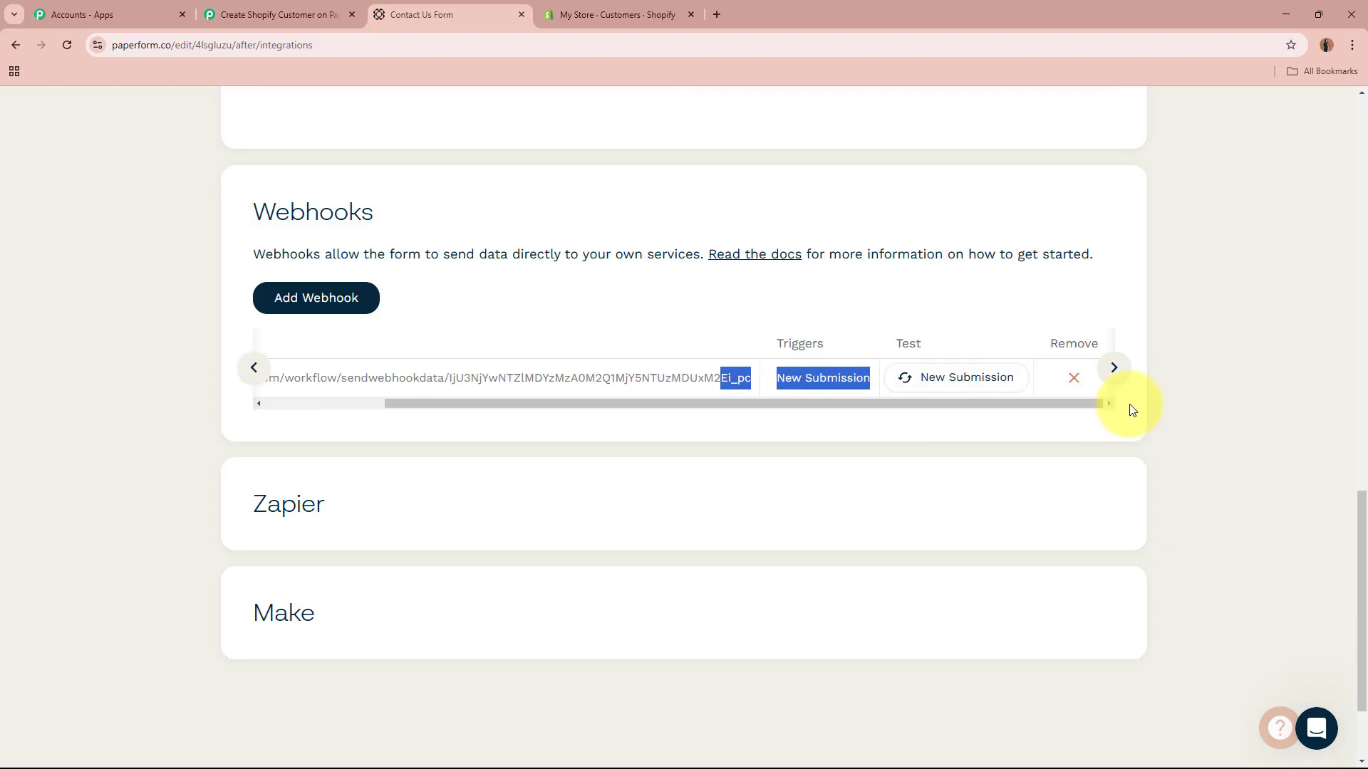
{"action": "left_click", "coordinate": [1186, 404]}
{"action": "scroll", "coordinate": [1233, 413], "scroll_direction": "up", "scroll_amount": 15}
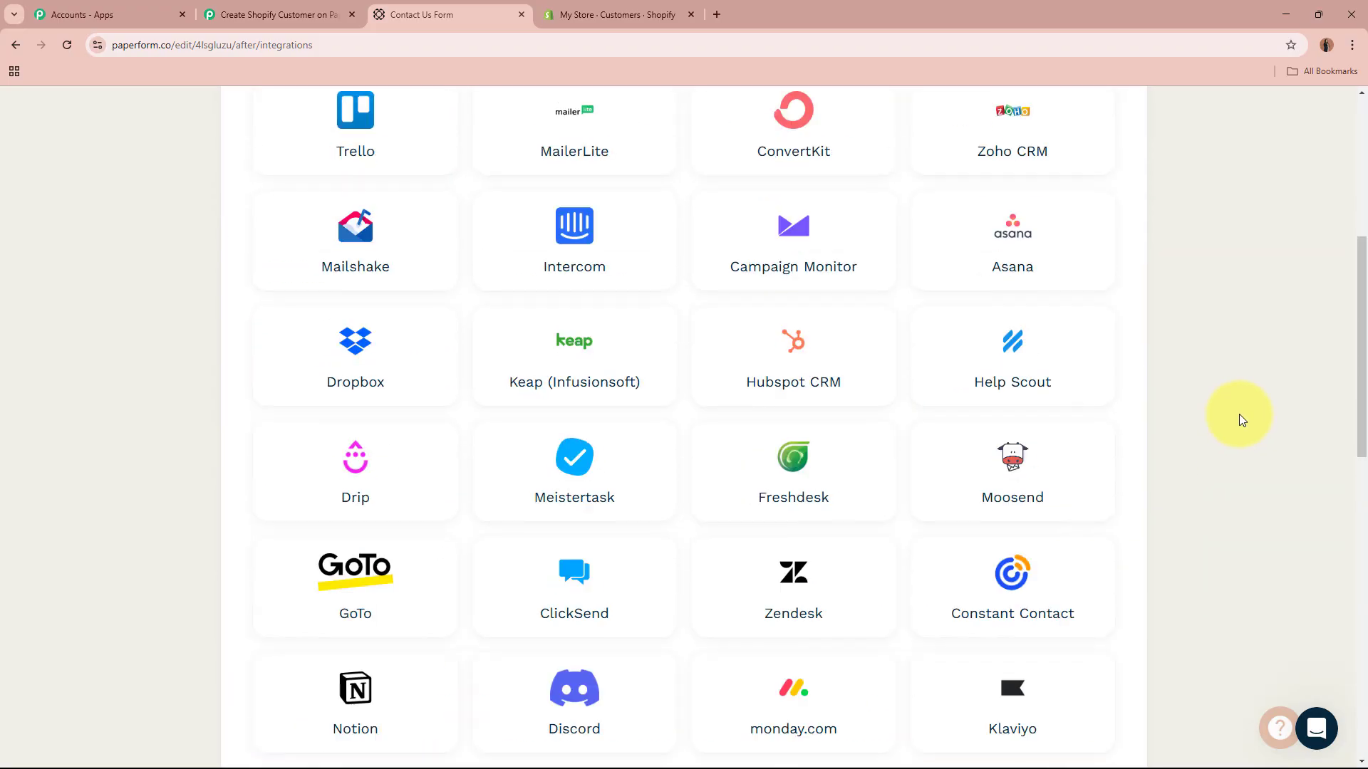
Step: Confirm Pabbly is awaiting the webhook response, then open the Contact Us Form's Share page
{"action": "left_click", "coordinate": [278, 14]}
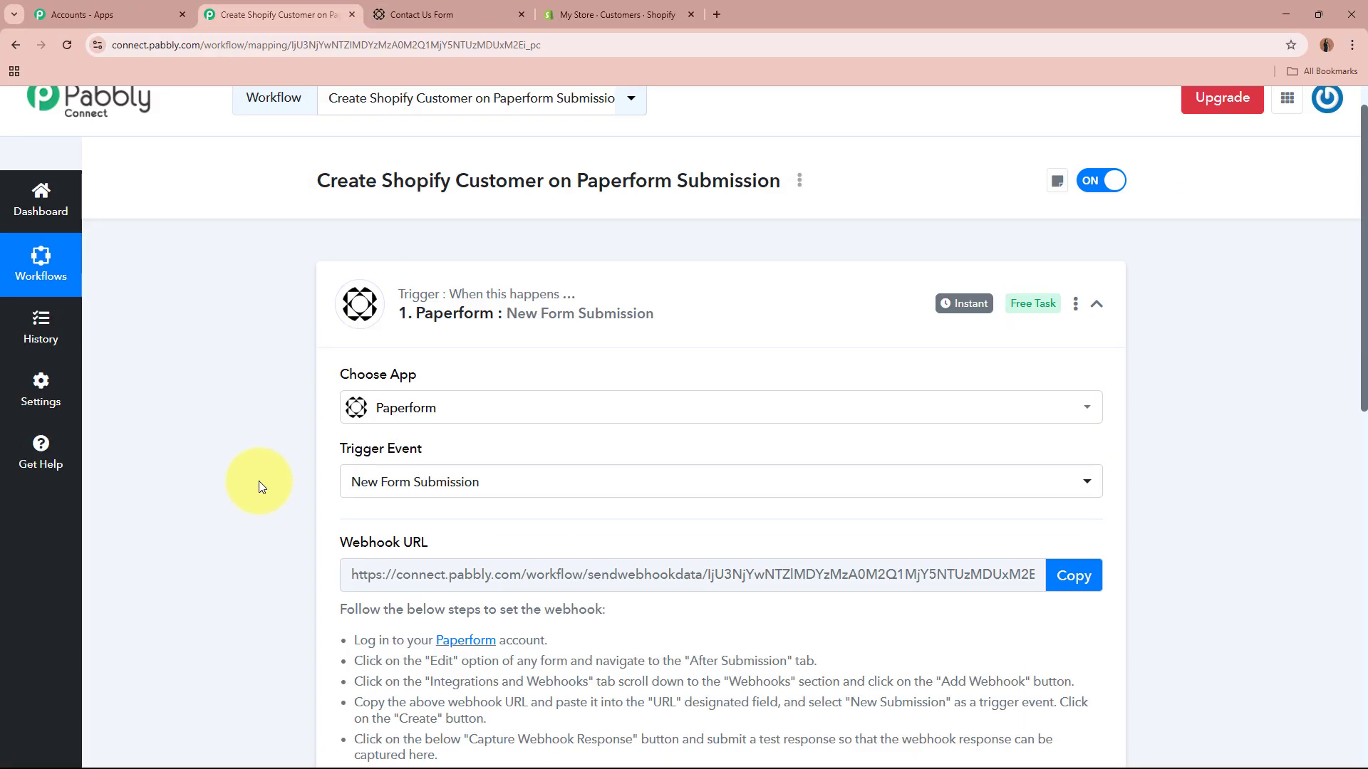
{"action": "scroll", "coordinate": [266, 469], "scroll_direction": "down", "scroll_amount": 6}
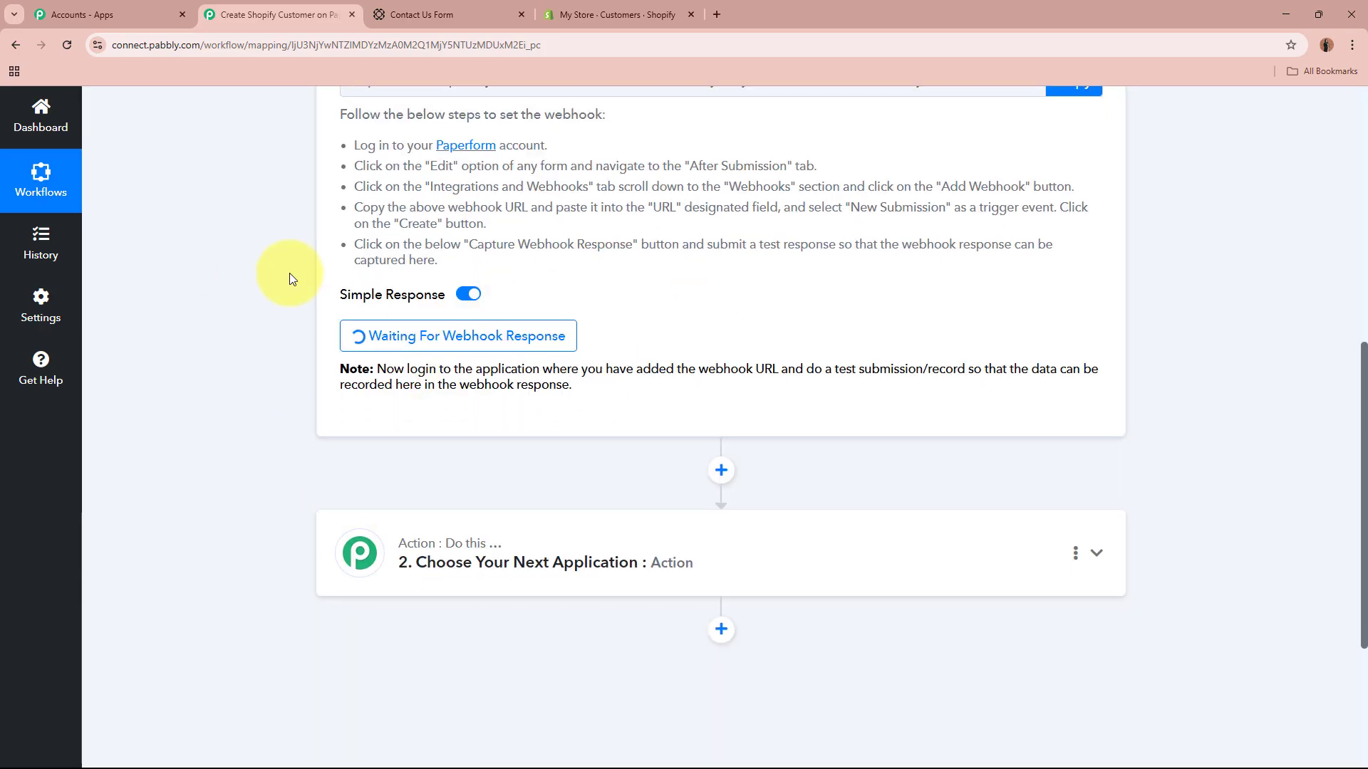
{"action": "scroll", "coordinate": [288, 275], "scroll_direction": "up", "scroll_amount": 8}
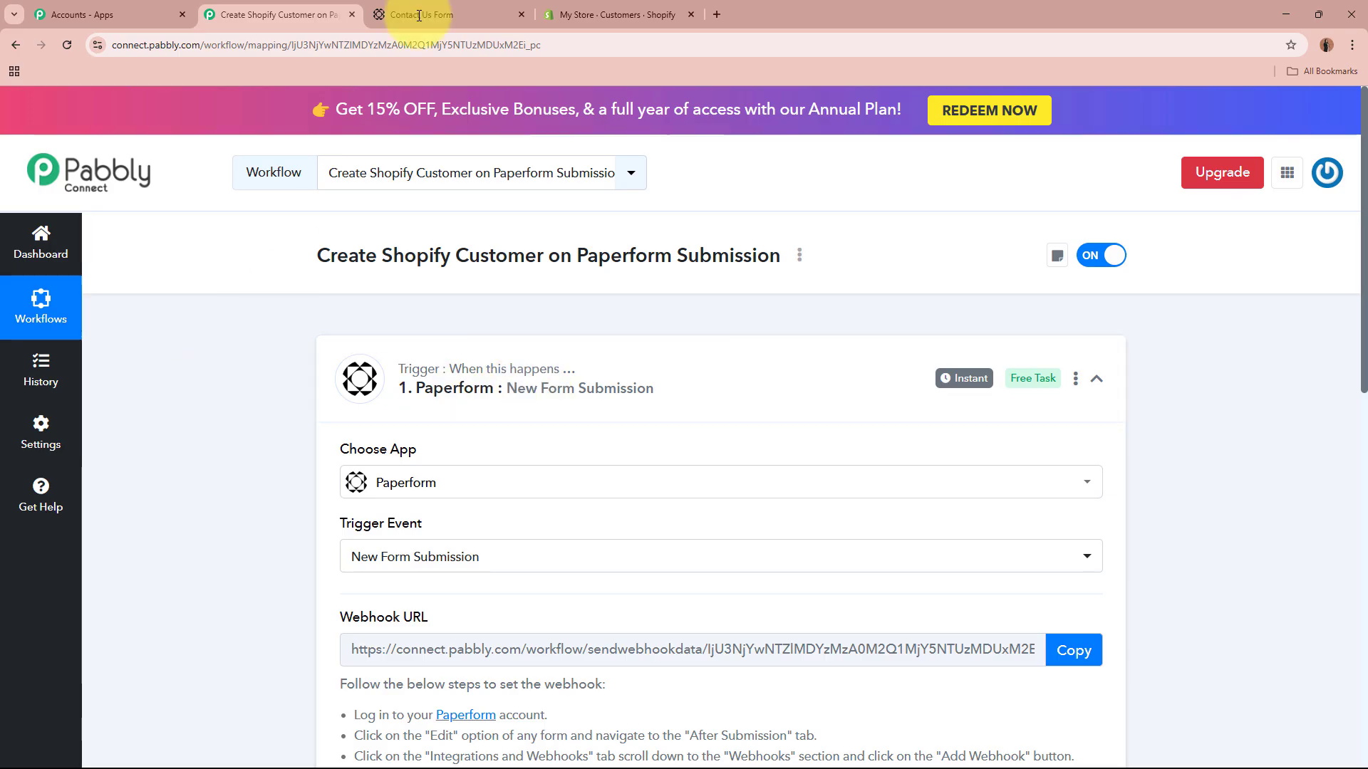
{"action": "left_click", "coordinate": [441, 14]}
{"action": "left_click", "coordinate": [472, 117]}
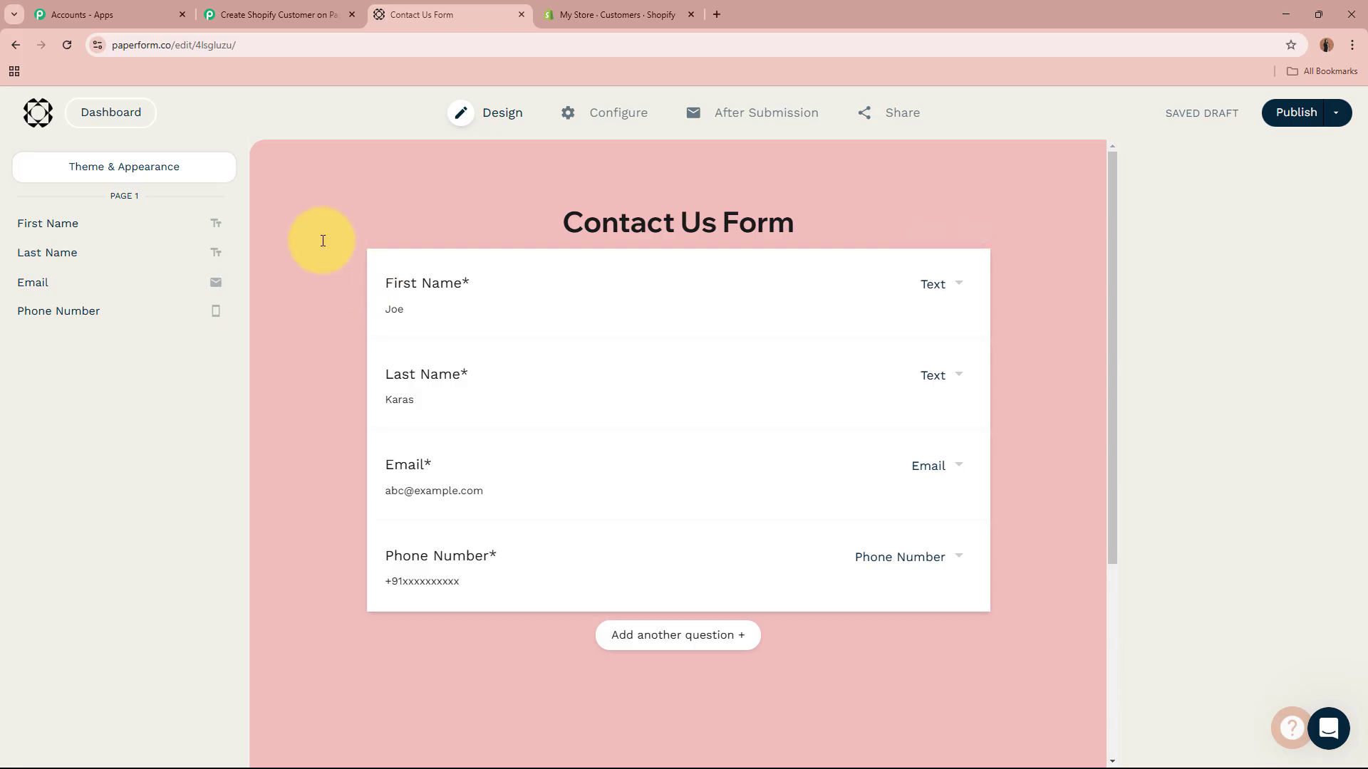
{"action": "left_click", "coordinate": [305, 13]}
{"action": "scroll", "coordinate": [268, 299], "scroll_direction": "down", "scroll_amount": 6}
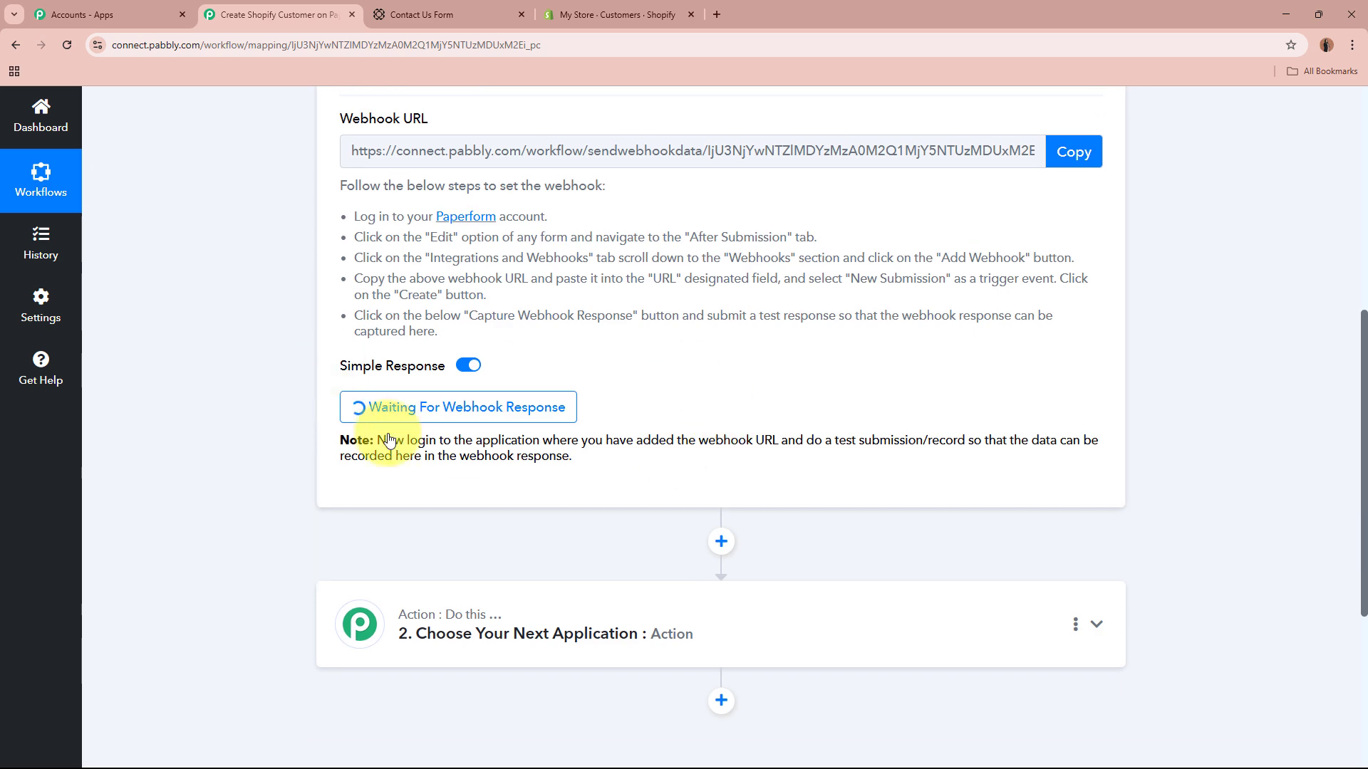
{"action": "scroll", "coordinate": [605, 339], "scroll_direction": "up", "scroll_amount": 6}
{"action": "left_click", "coordinate": [420, 9]}
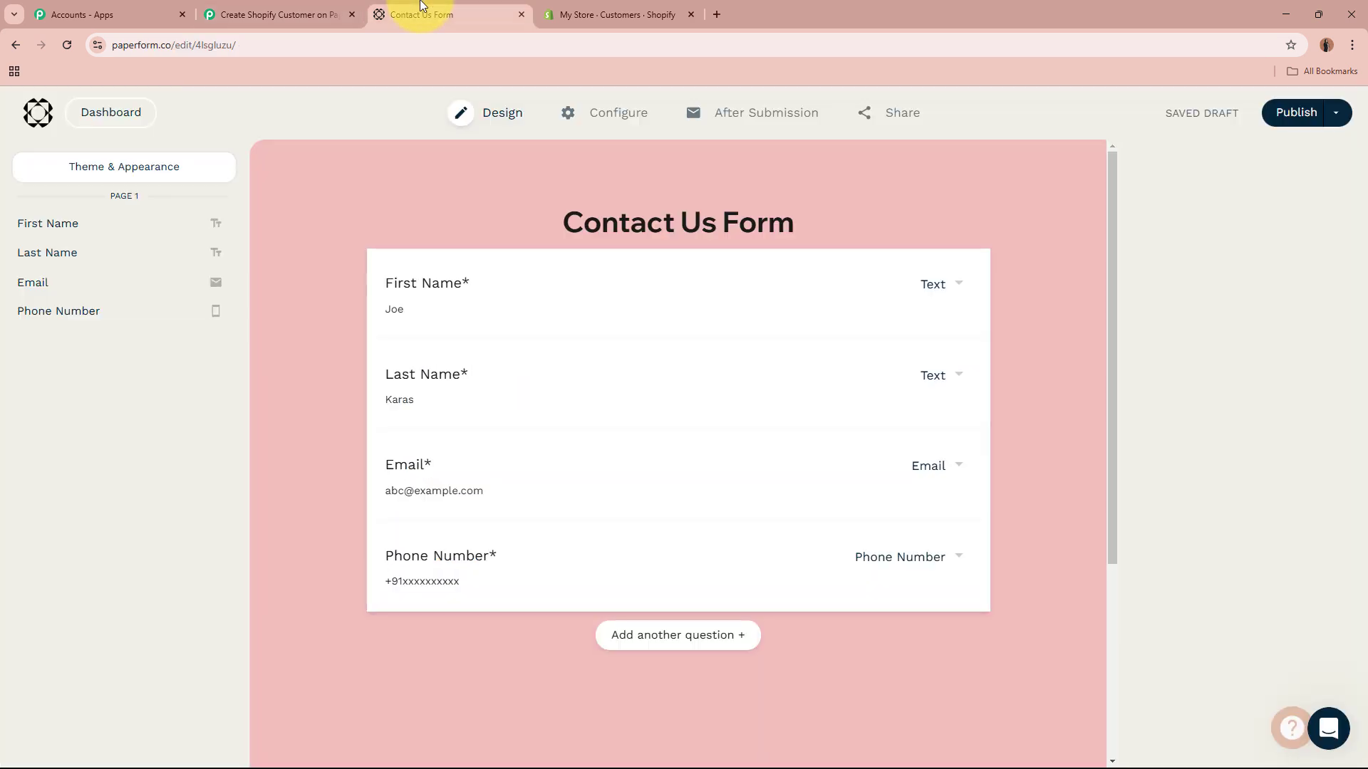
{"action": "left_click", "coordinate": [889, 120]}
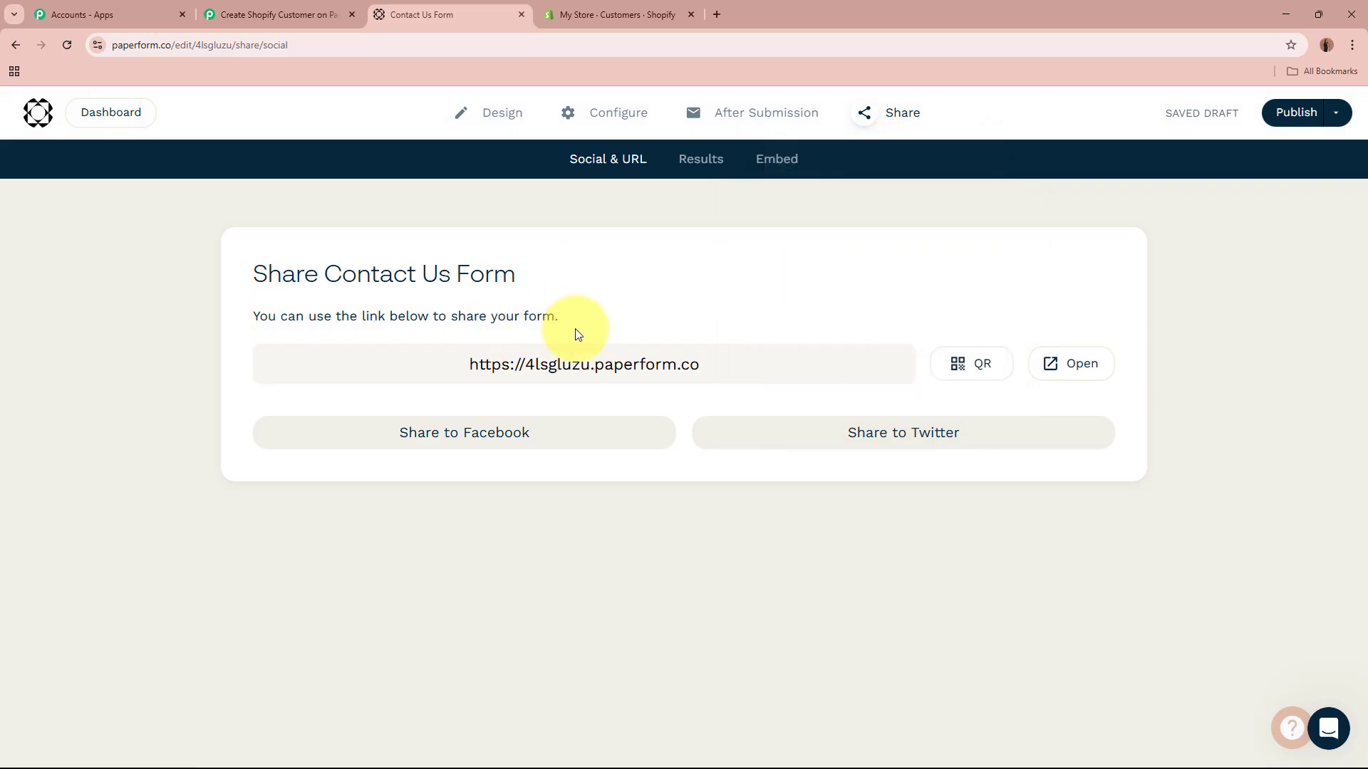
Step: Open the live form and fill in first name, last name, a test e-mail and phone number
{"action": "left_click", "coordinate": [1071, 365]}
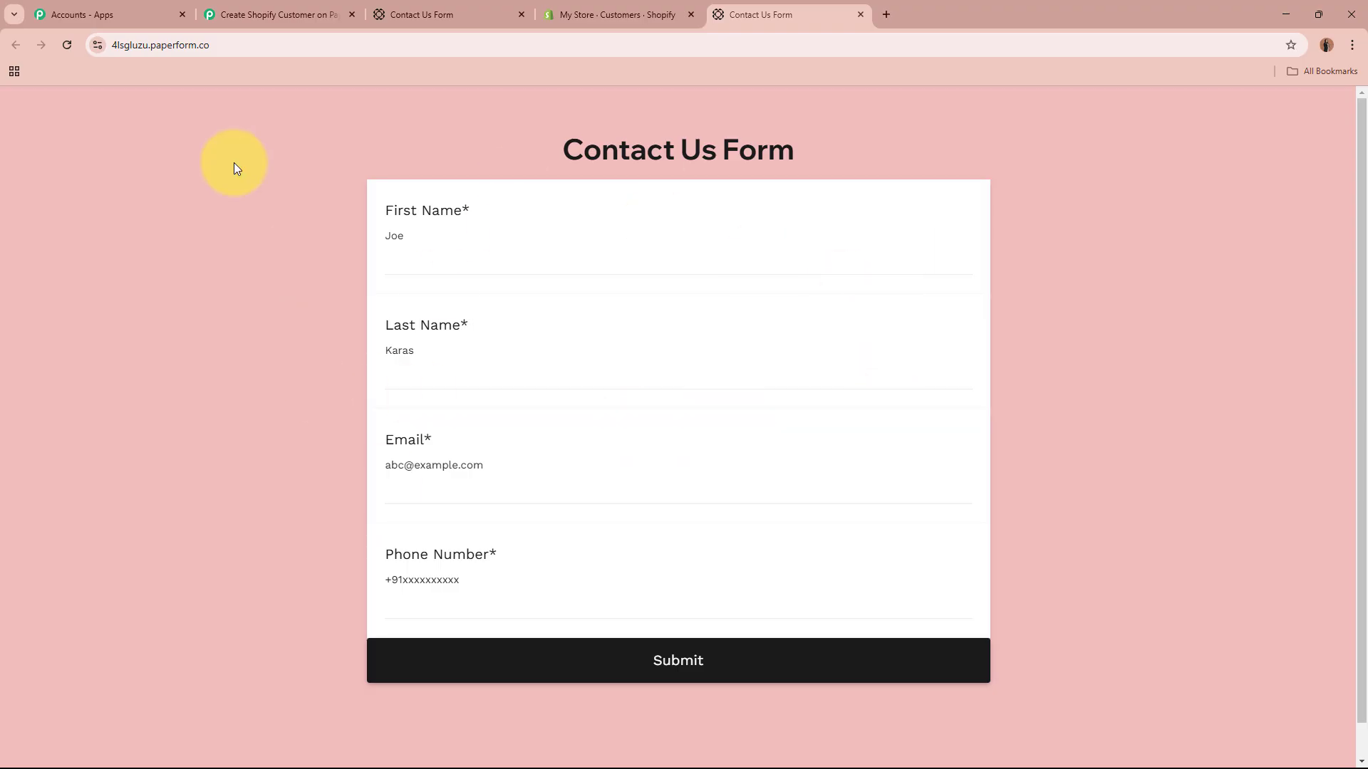
{"action": "left_click", "coordinate": [550, 261]}
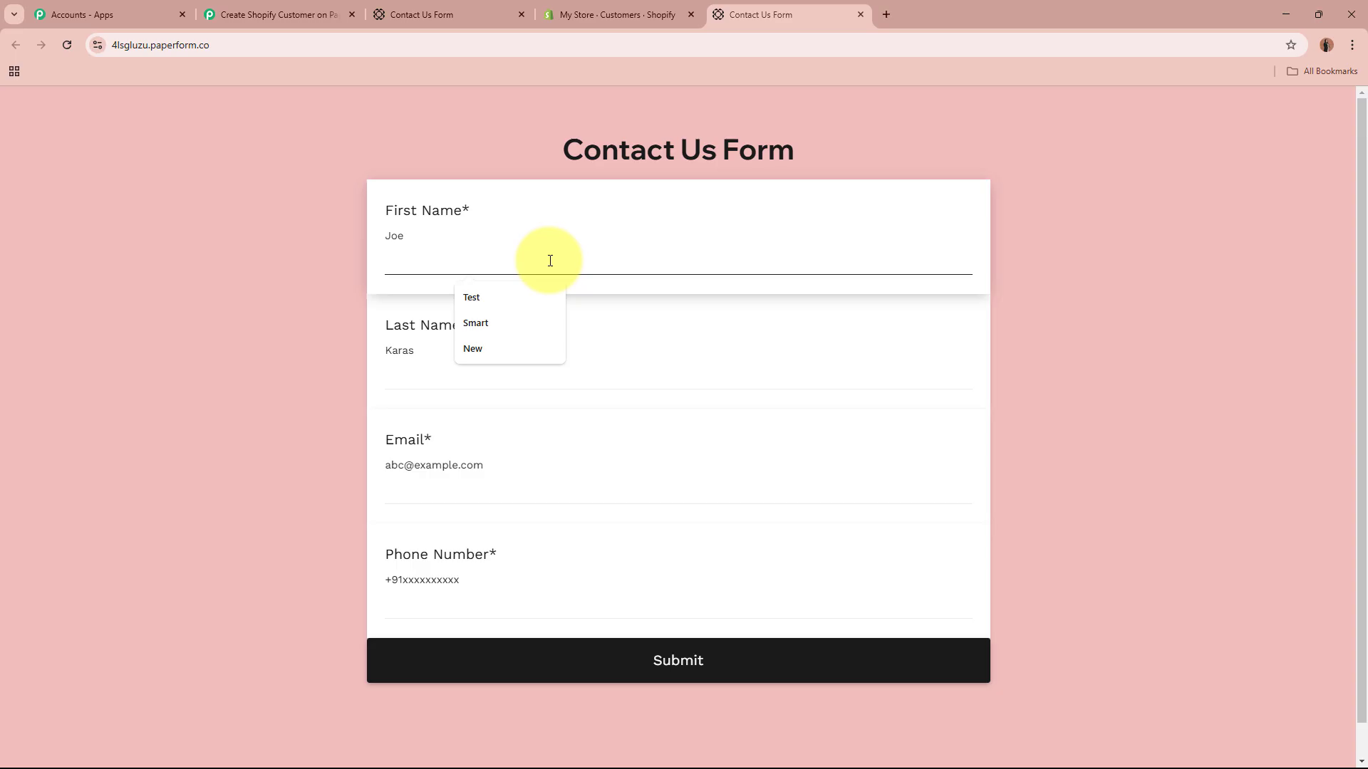
{"action": "left_click", "coordinate": [591, 375]}
{"action": "type", "text": "Lead33"}
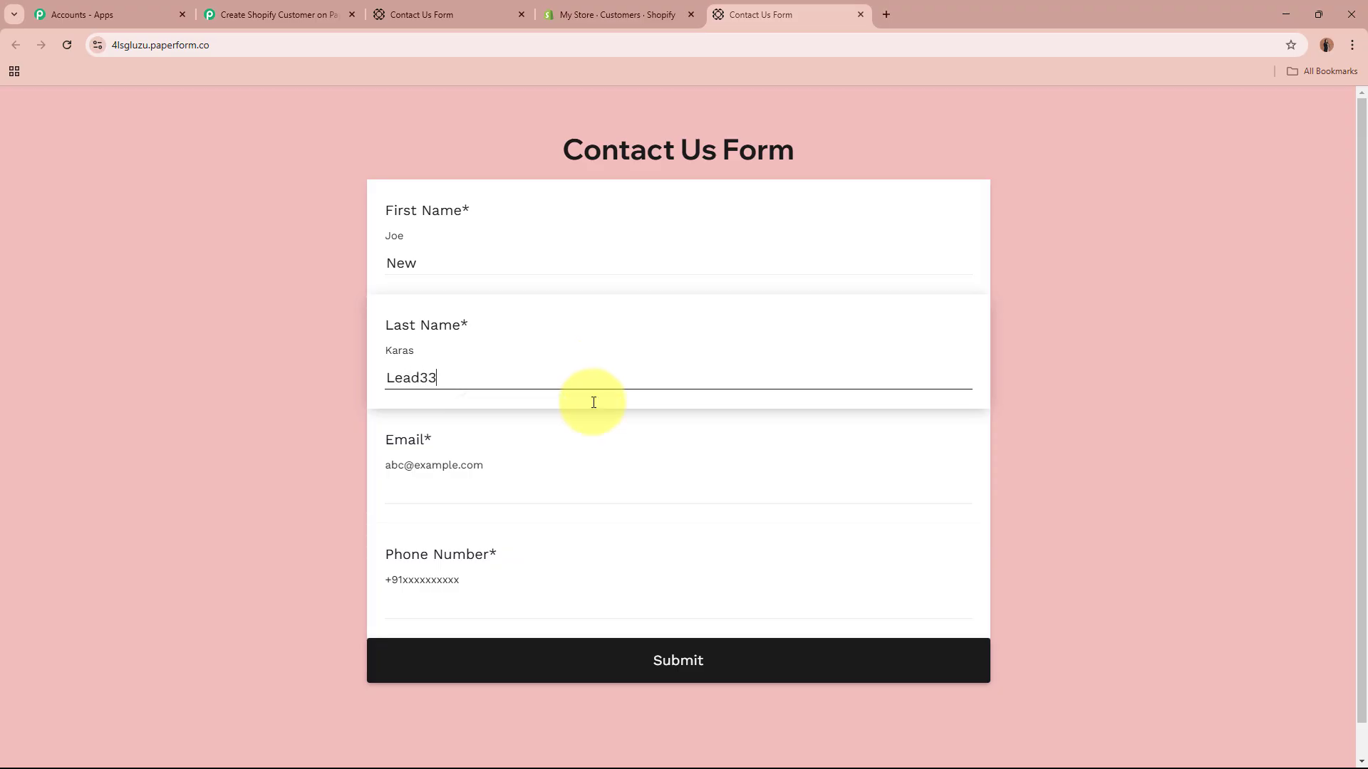
{"action": "left_click", "coordinate": [600, 483]}
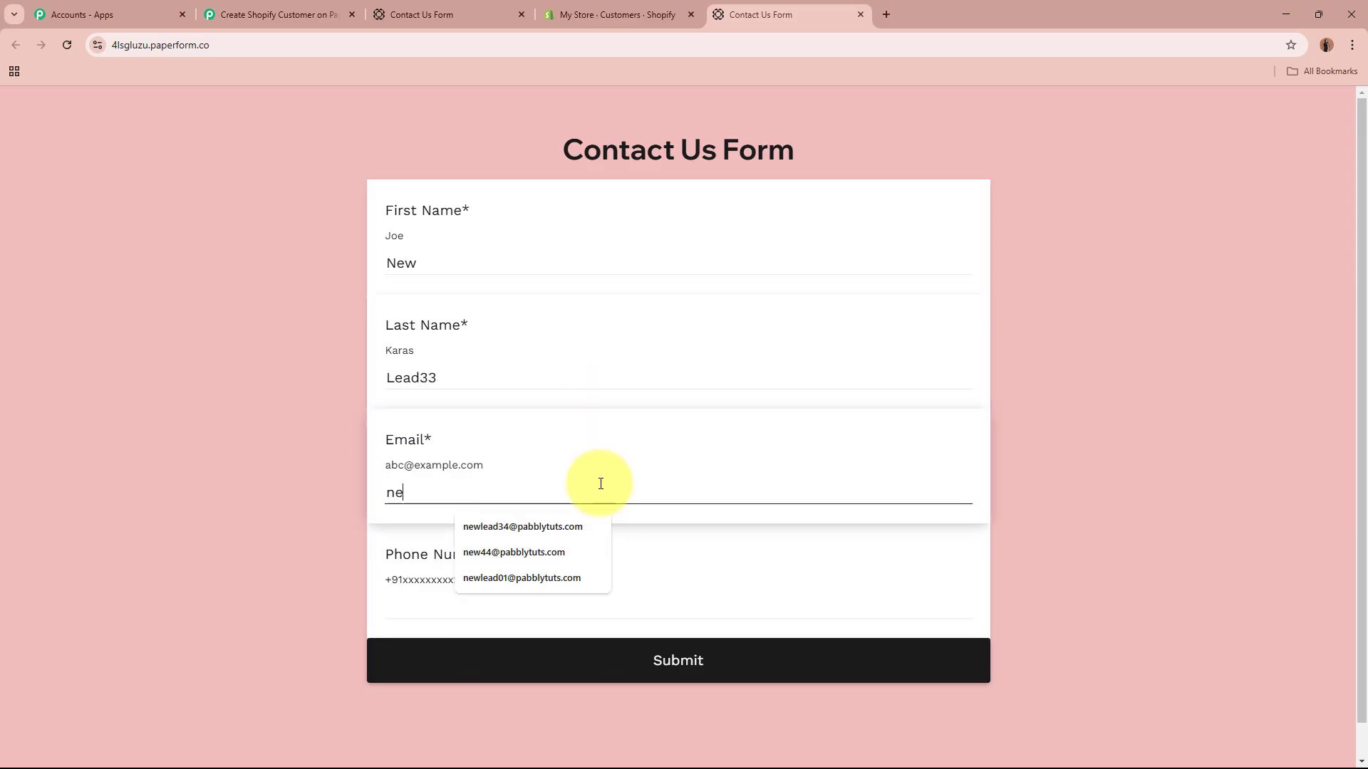
{"action": "left_click", "coordinate": [570, 602]}
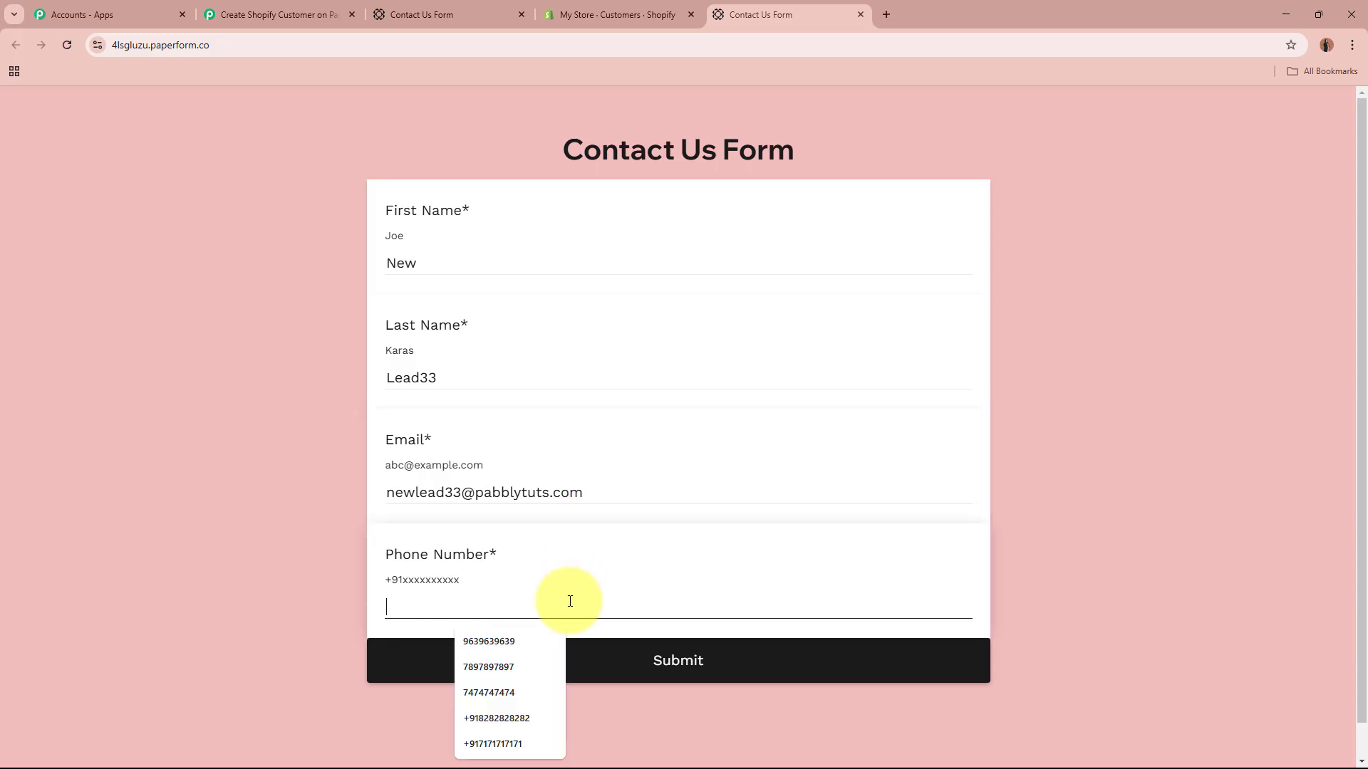
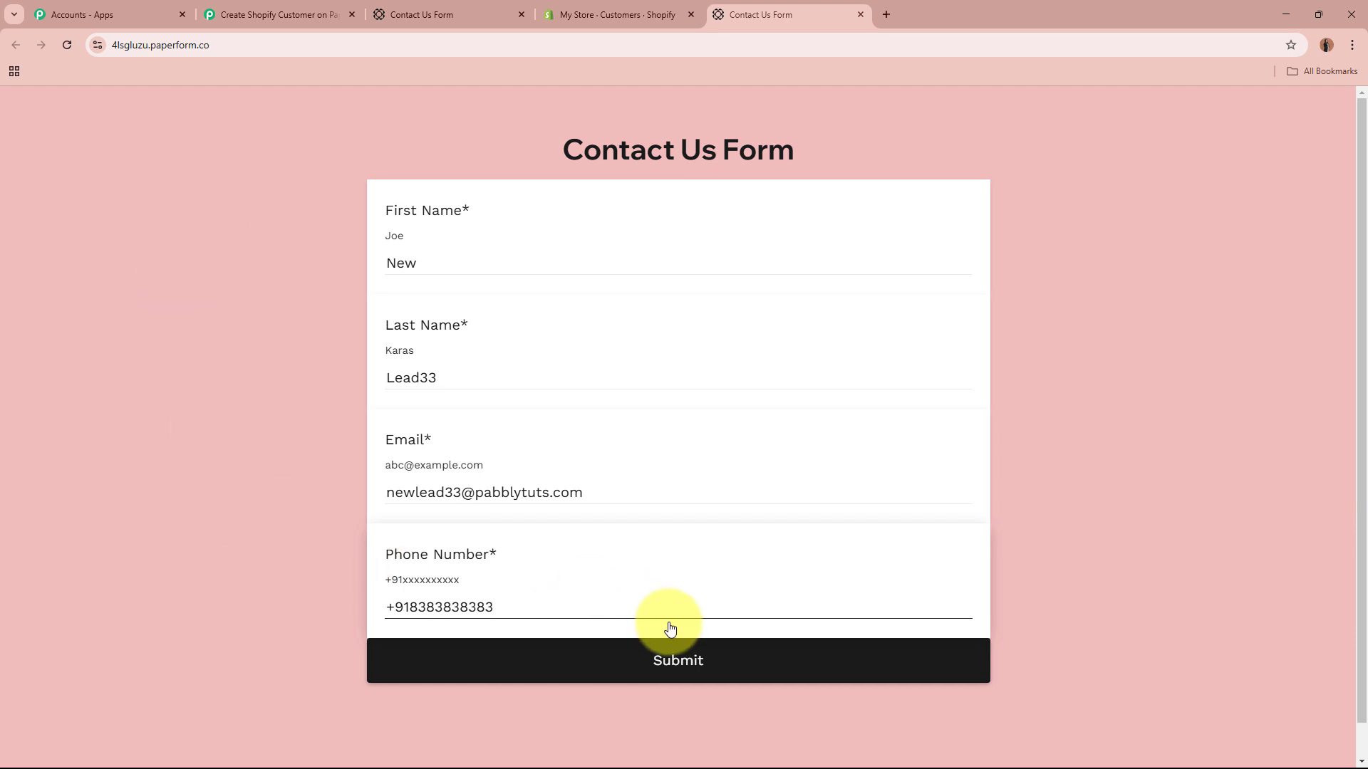
Step: Submit the test entry and confirm the 'Submission successful' message
{"action": "left_click", "coordinate": [731, 659]}
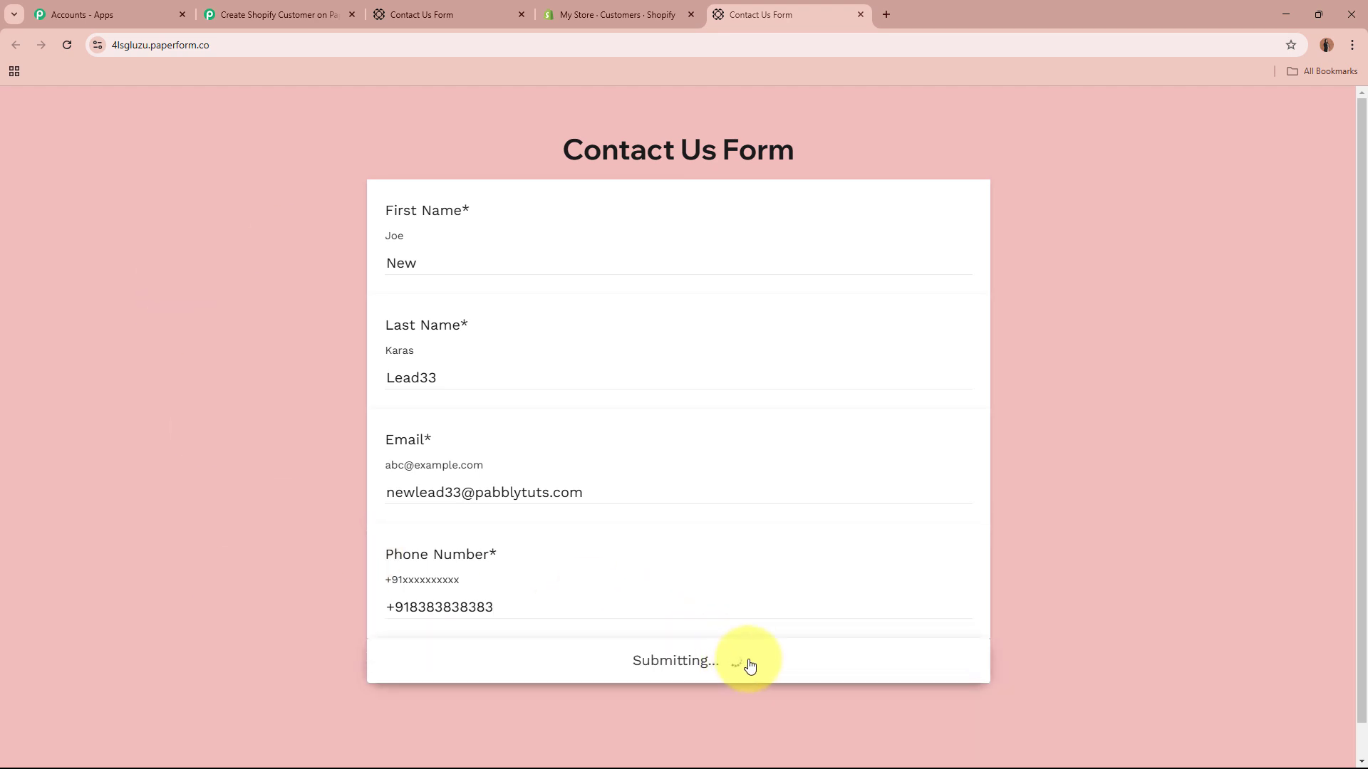
{"action": "left_click_drag", "start_coordinate": [528, 239], "coordinate": [1088, 252]}
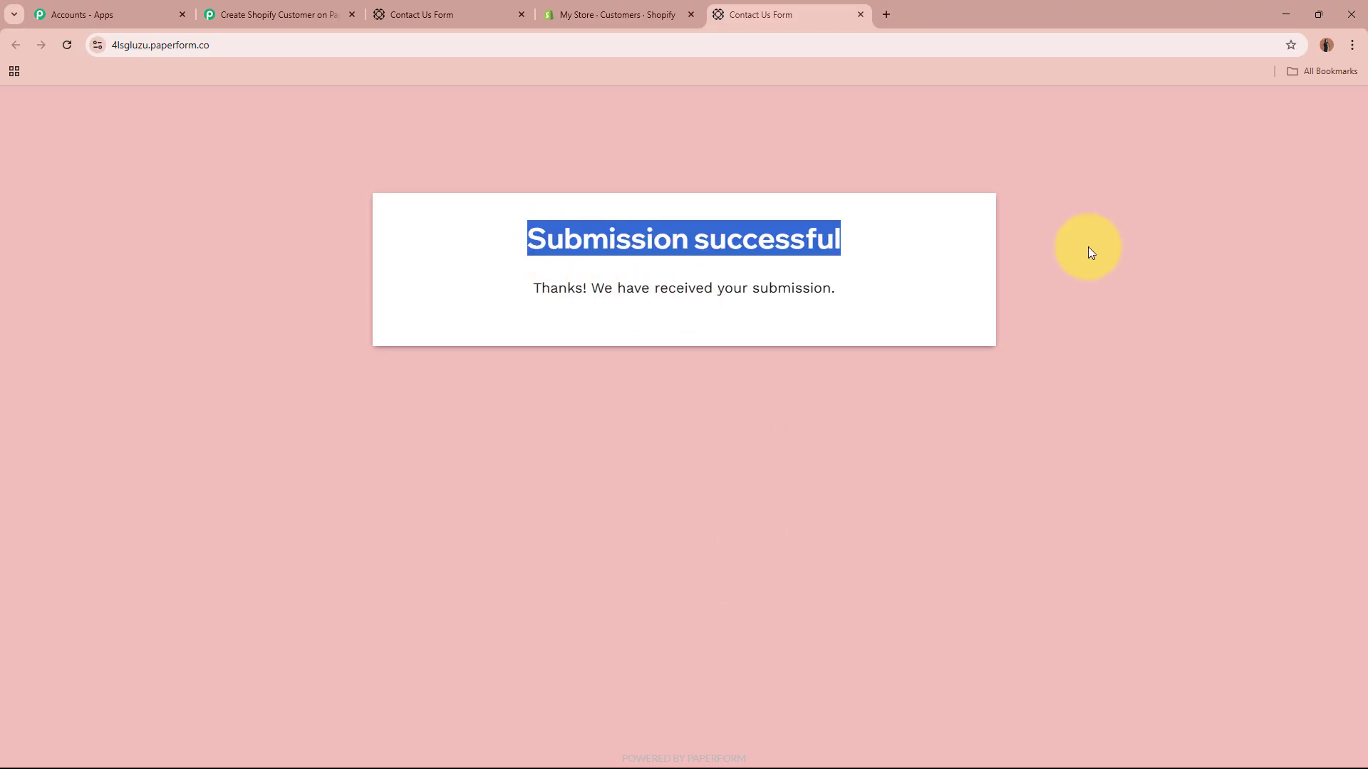
{"action": "left_click", "coordinate": [1088, 252]}
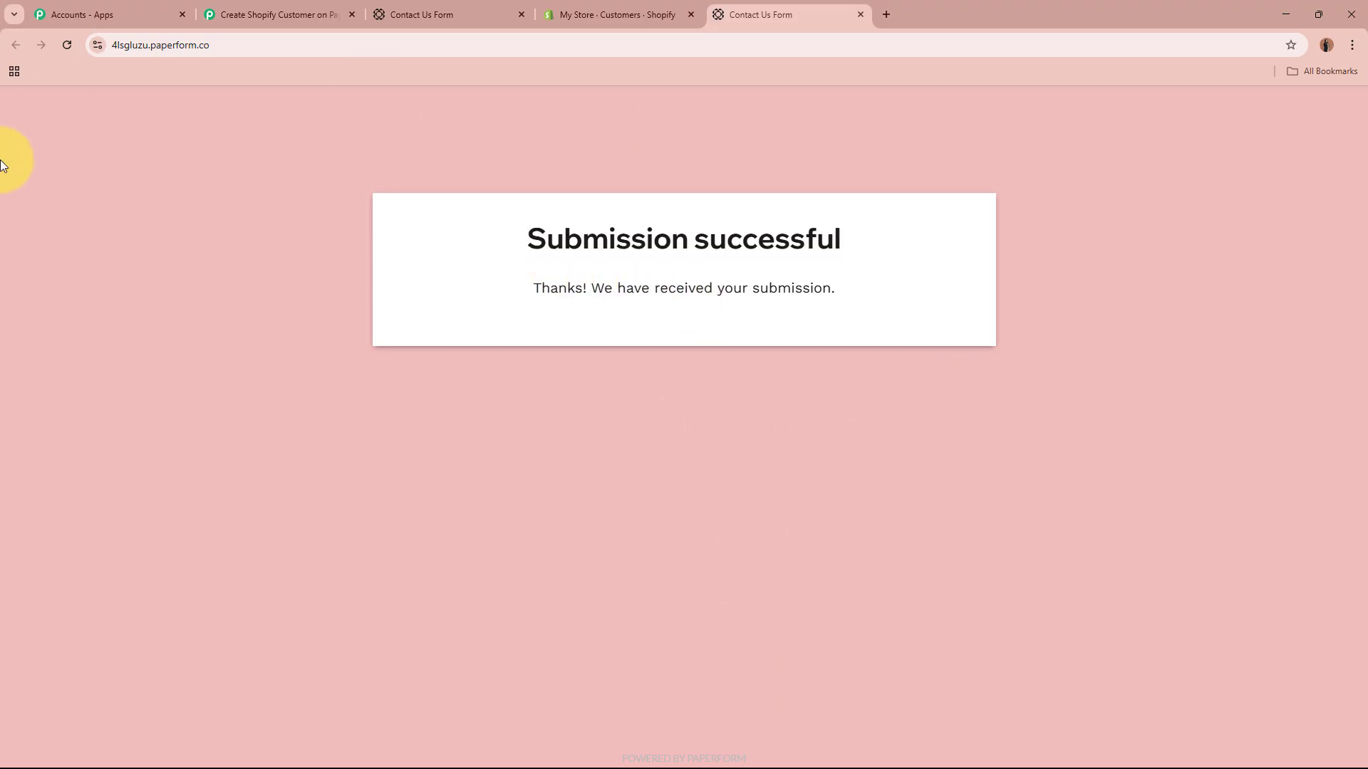
Step: Scroll through the Paperform response fields captured in the trigger step
{"action": "left_click", "coordinate": [305, 14]}
{"action": "scroll", "coordinate": [254, 390], "scroll_direction": "down", "scroll_amount": 3}
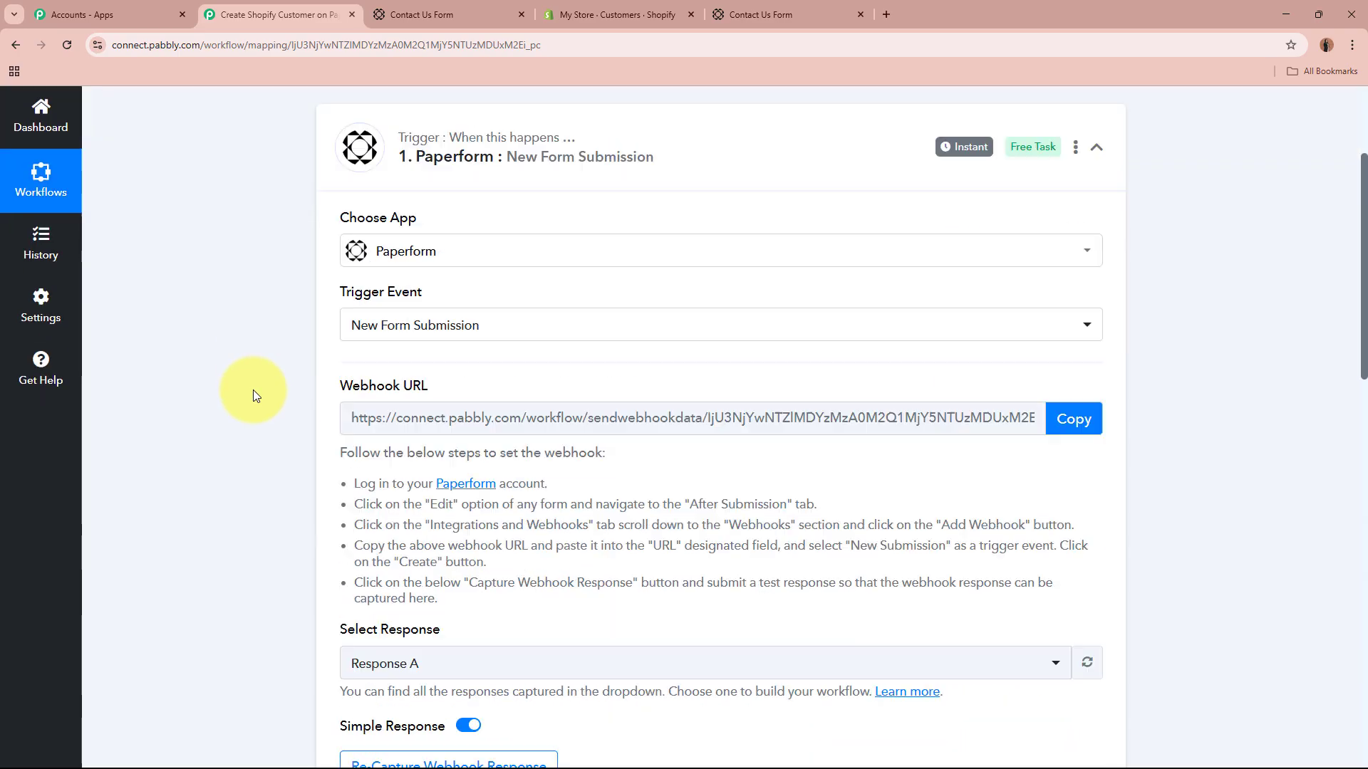
{"action": "scroll", "coordinate": [254, 391], "scroll_direction": "down", "scroll_amount": 8}
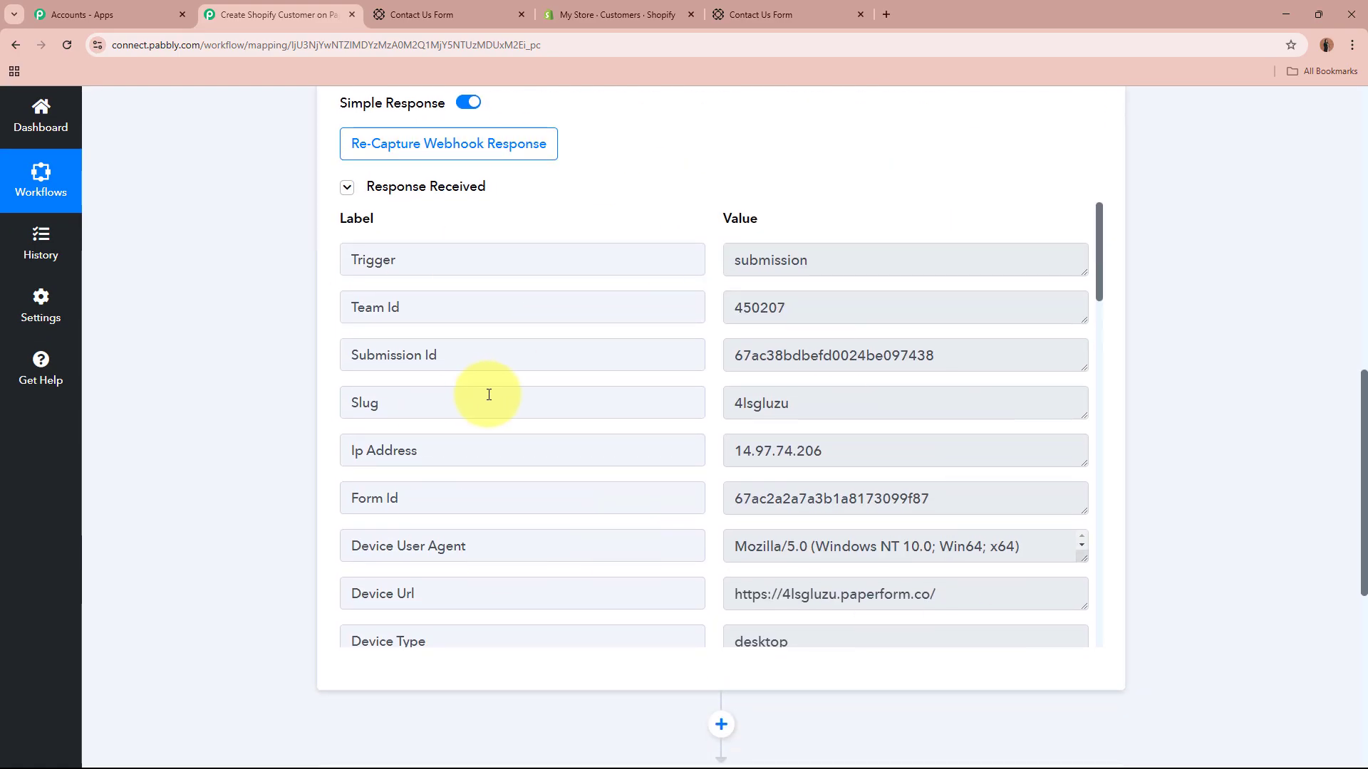
{"action": "scroll", "coordinate": [604, 426], "scroll_direction": "down", "scroll_amount": 8}
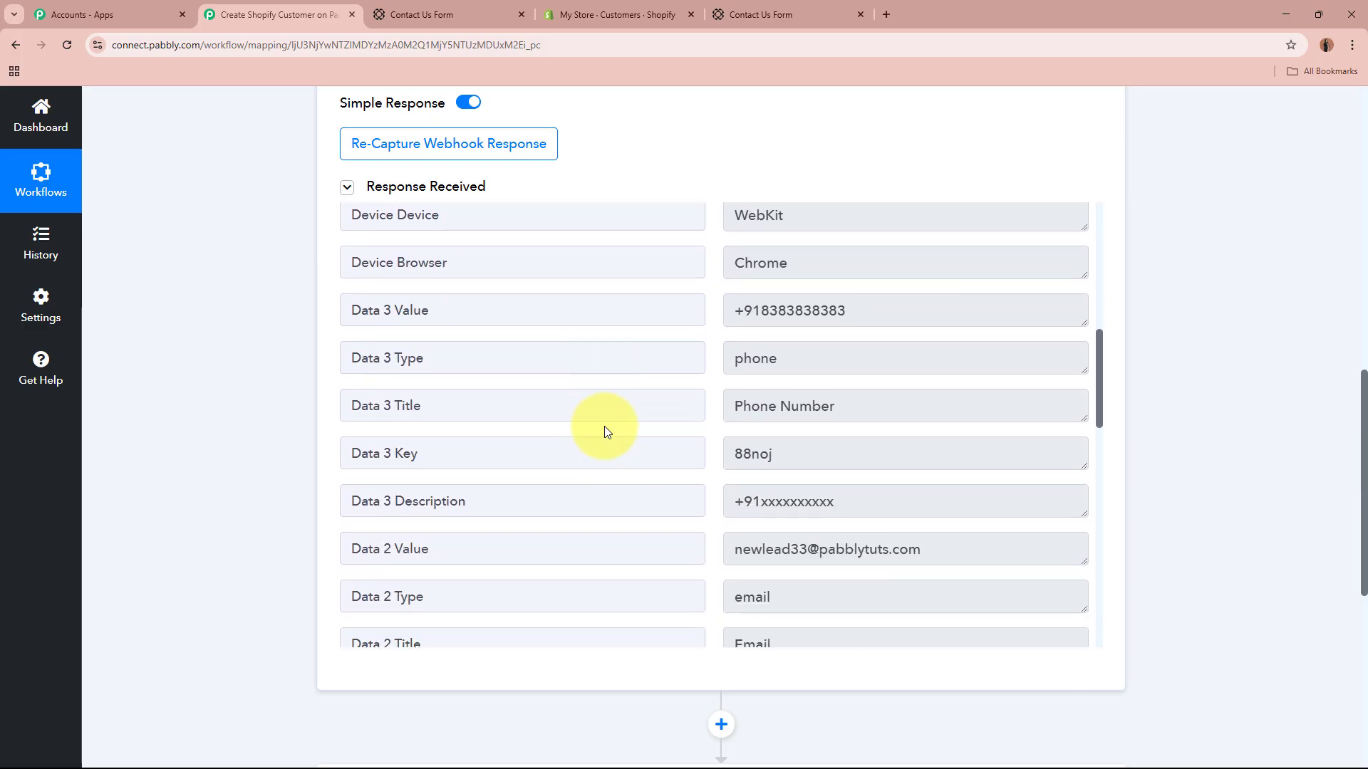
{"action": "left_click_drag", "start_coordinate": [864, 314], "coordinate": [741, 312]}
{"action": "scroll", "coordinate": [767, 375], "scroll_direction": "down", "scroll_amount": 1}
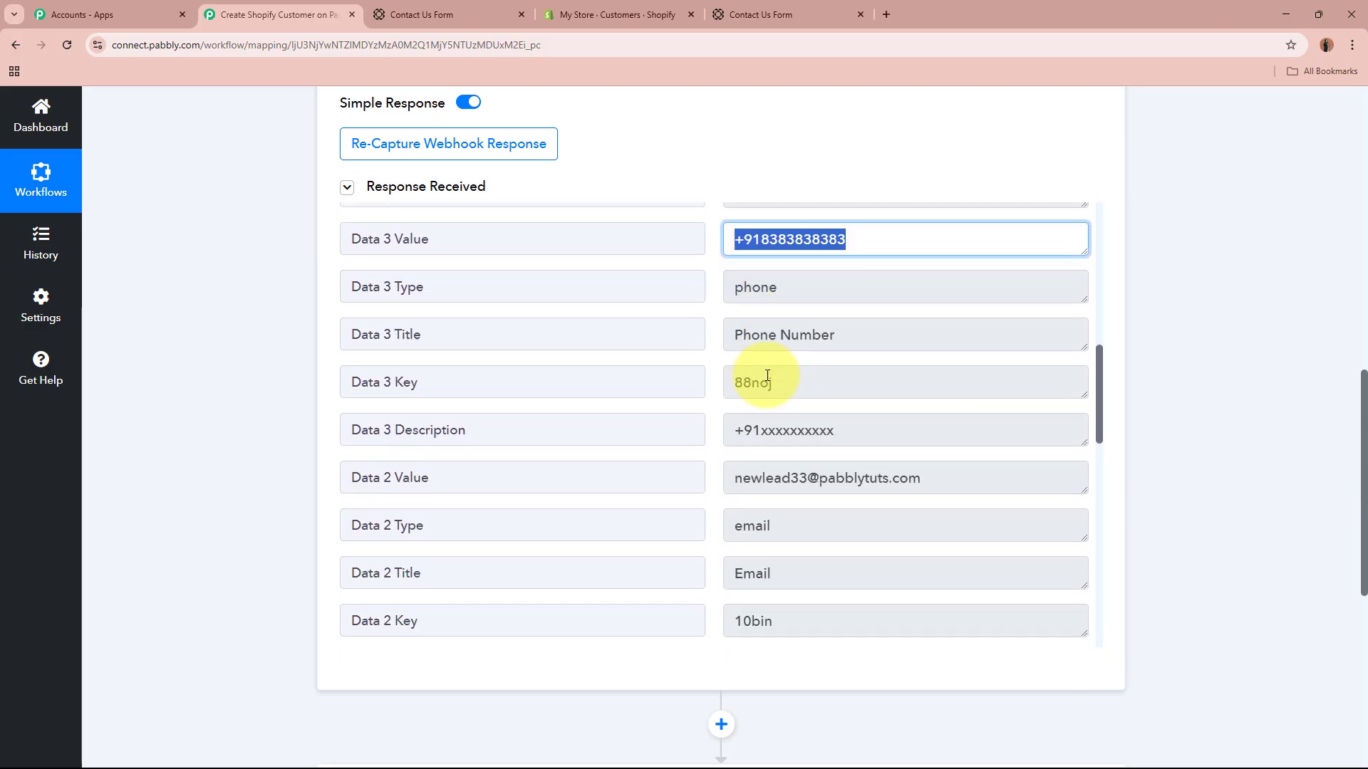
{"action": "left_click_drag", "start_coordinate": [922, 476], "coordinate": [651, 480]}
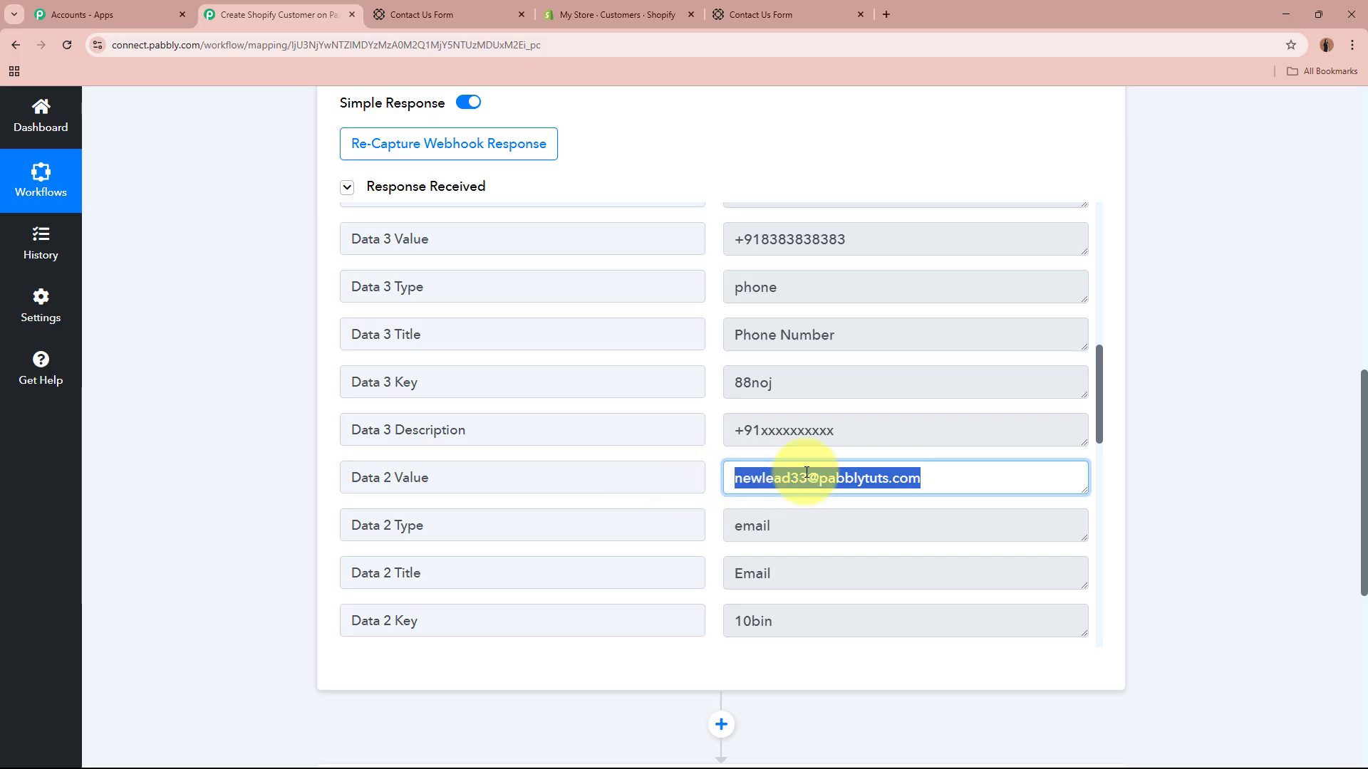
{"action": "scroll", "coordinate": [818, 480], "scroll_direction": "down", "scroll_amount": 3}
{"action": "scroll", "coordinate": [807, 467], "scroll_direction": "down", "scroll_amount": 3}
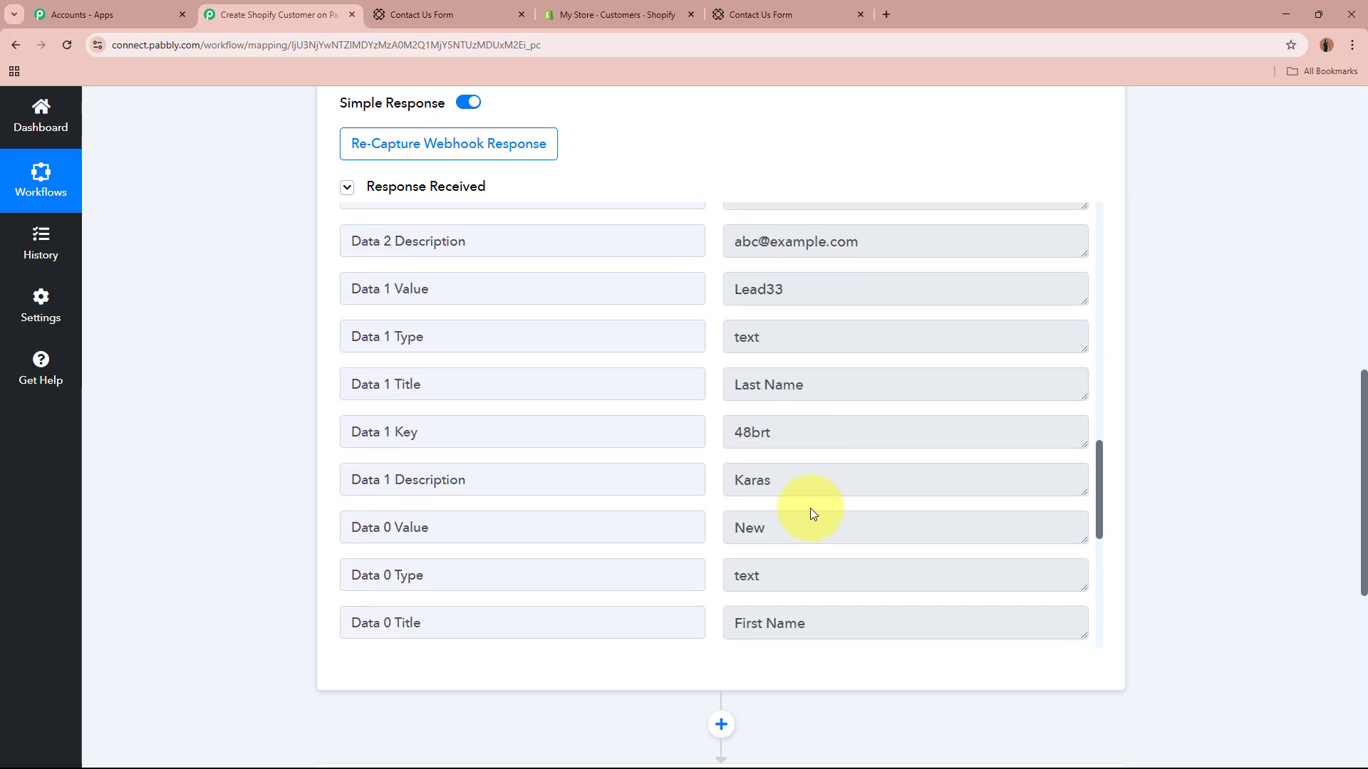
Step: Point out the captured first and last name values, then collapse the Paperform trigger step
{"action": "left_click_drag", "start_coordinate": [813, 513], "coordinate": [745, 523]}
{"action": "left_click_drag", "start_coordinate": [733, 289], "coordinate": [1035, 325]}
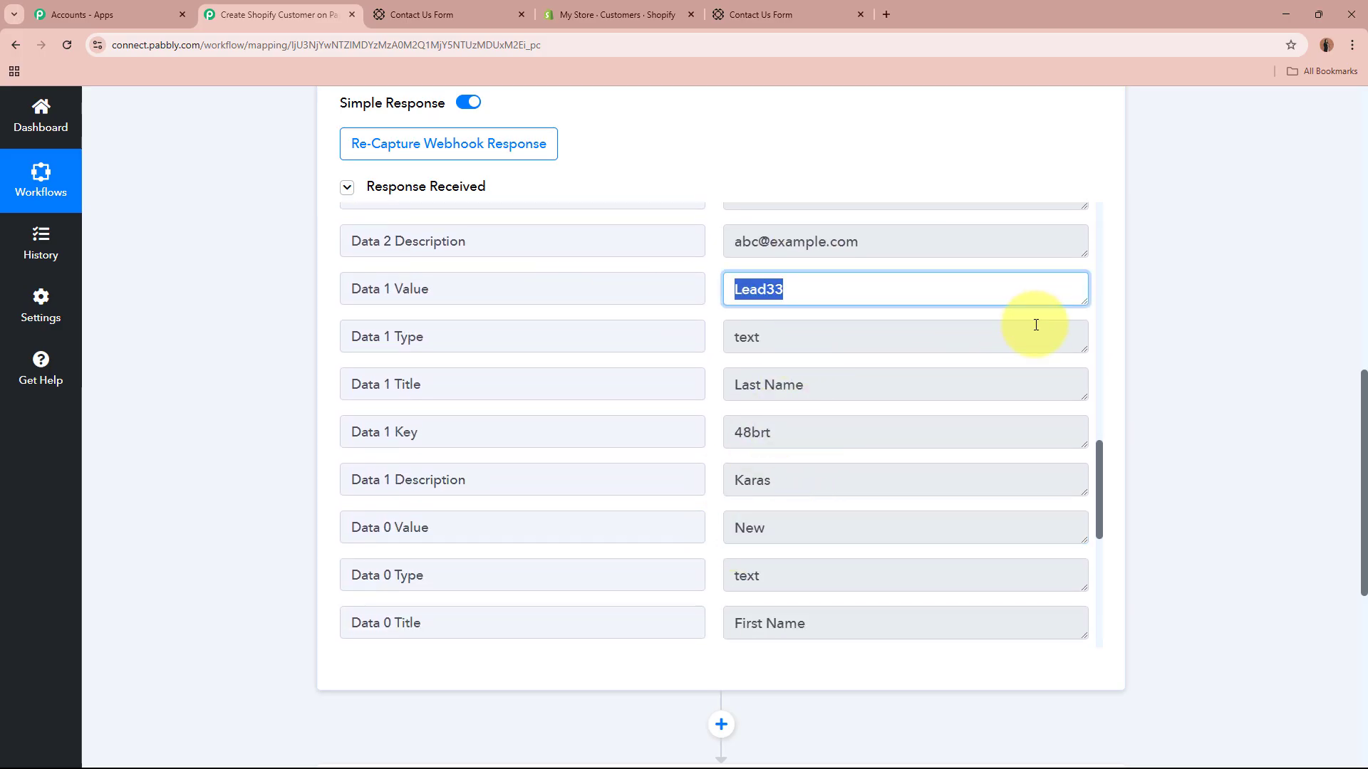
{"action": "left_click", "coordinate": [1184, 351]}
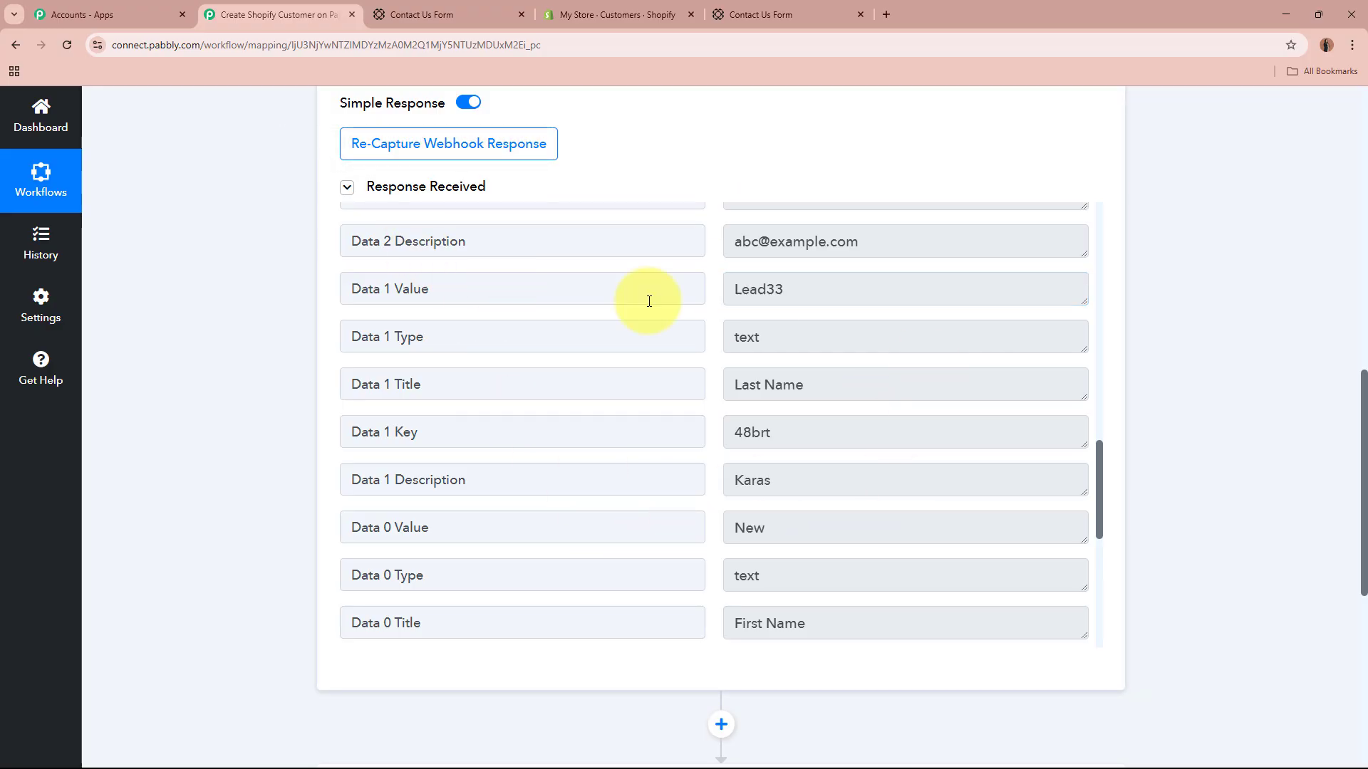
{"action": "scroll", "coordinate": [1191, 360], "scroll_direction": "up", "scroll_amount": 10}
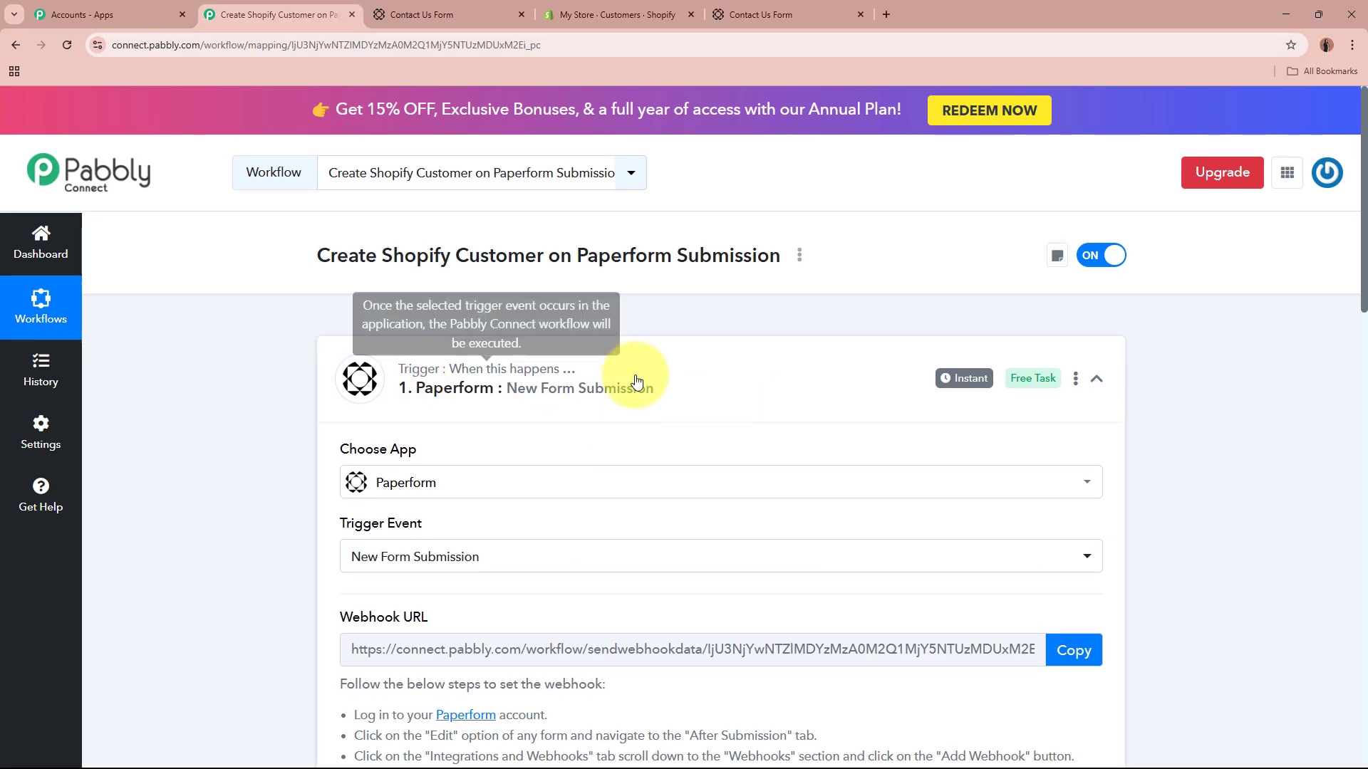
{"action": "left_click", "coordinate": [706, 378]}
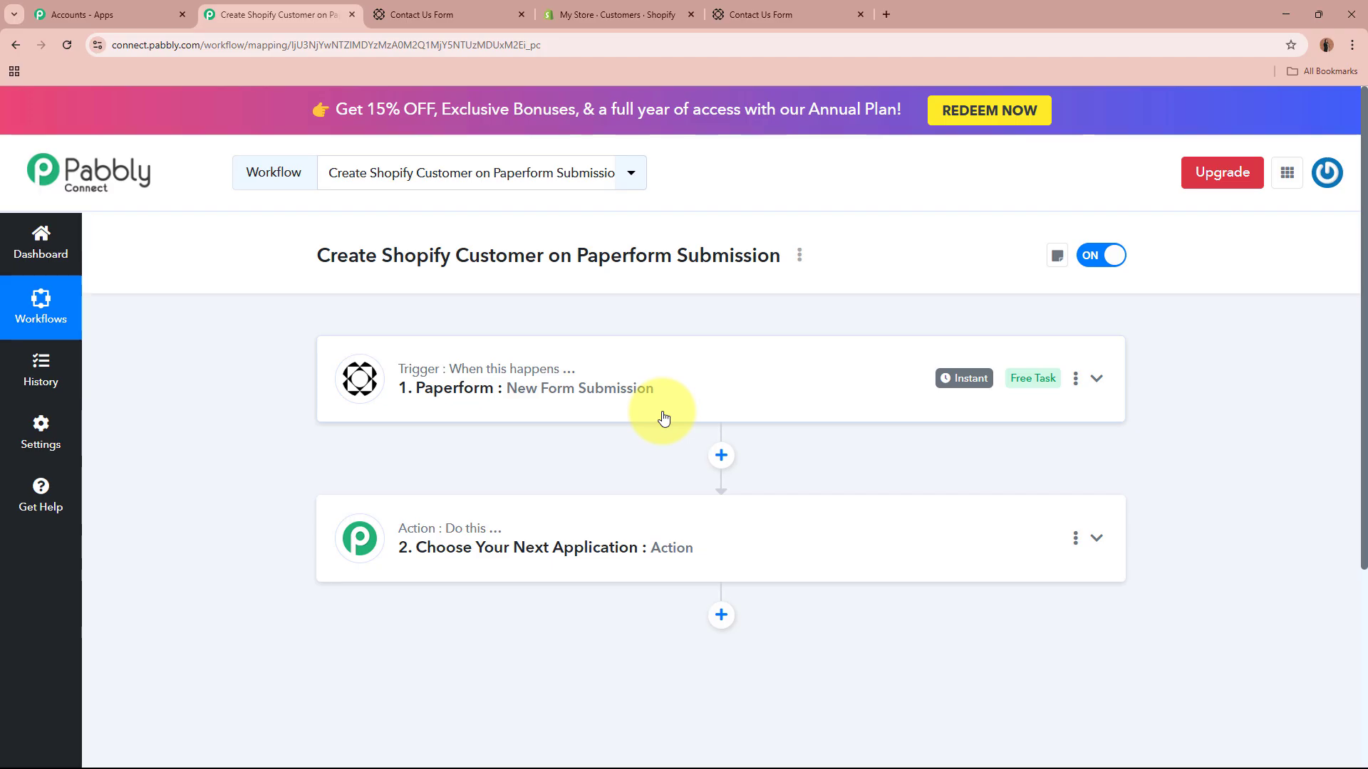
Step: Set the action step to Shopify (Legacy) with the Create Customer event
{"action": "left_click", "coordinate": [617, 14]}
{"action": "left_click", "coordinate": [282, 12]}
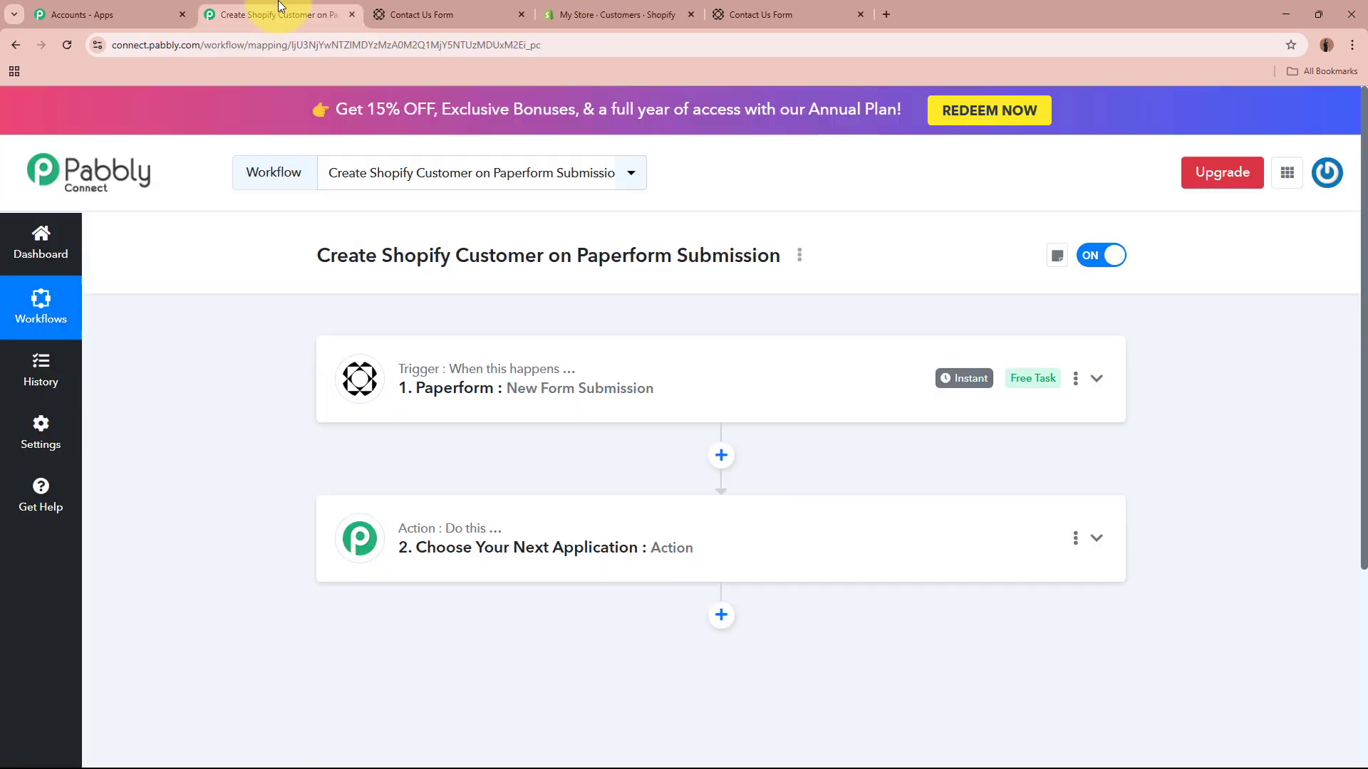
{"action": "left_click", "coordinate": [815, 513]}
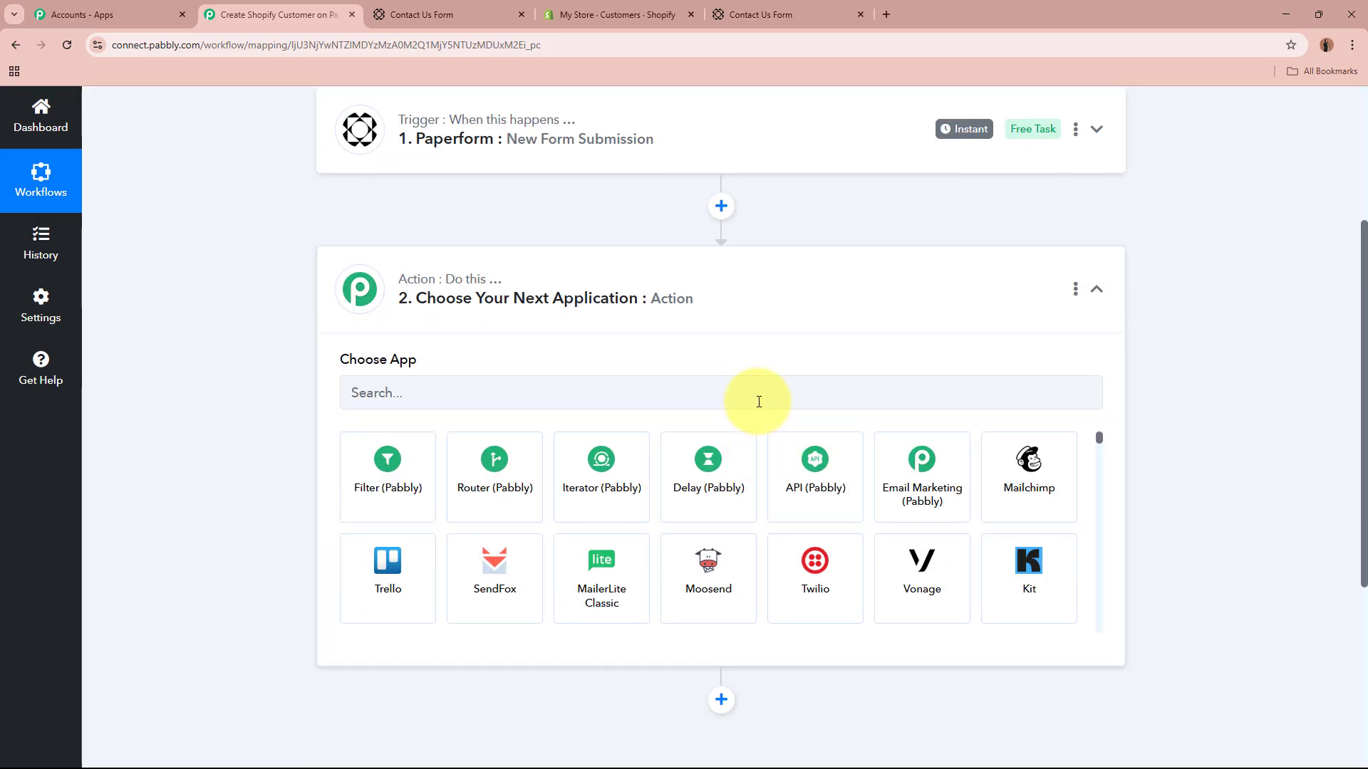
{"action": "type", "text": "Shopify"}
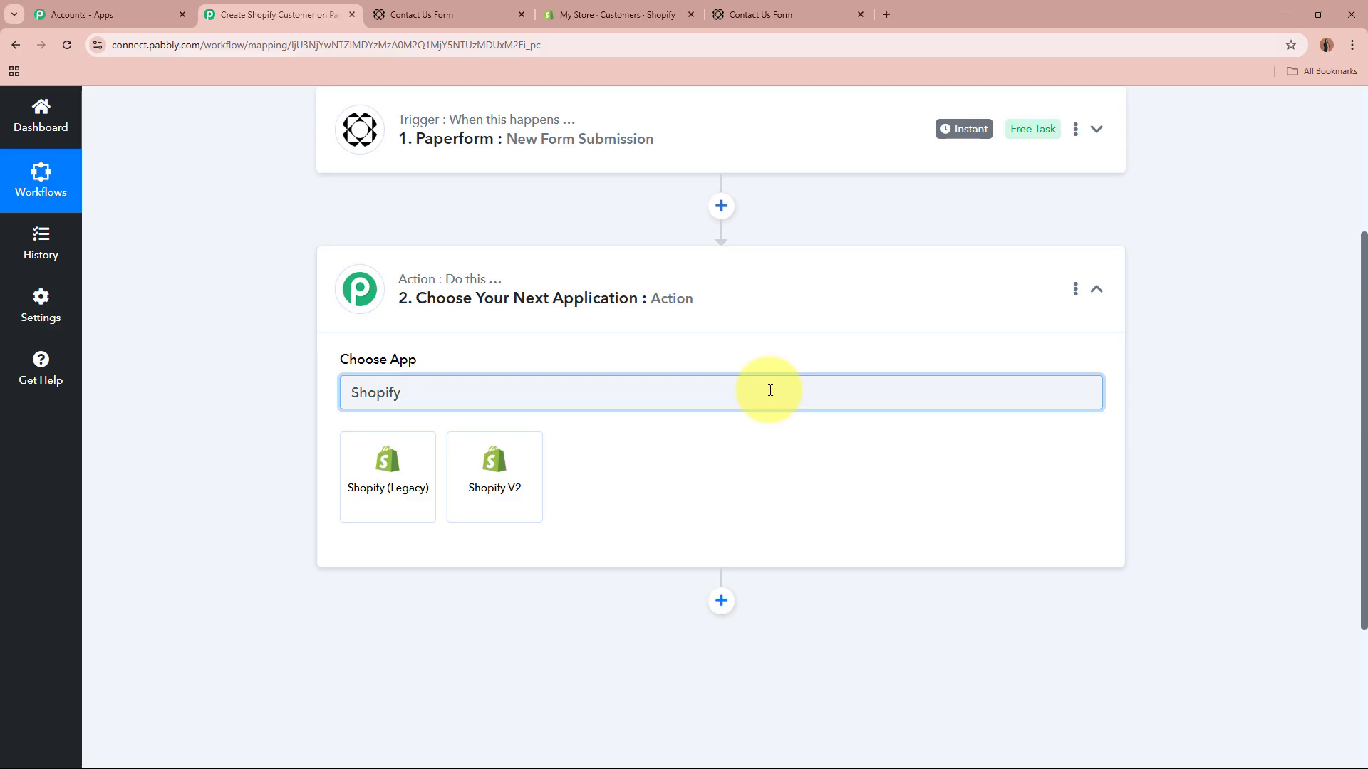
{"action": "left_click", "coordinate": [392, 498]}
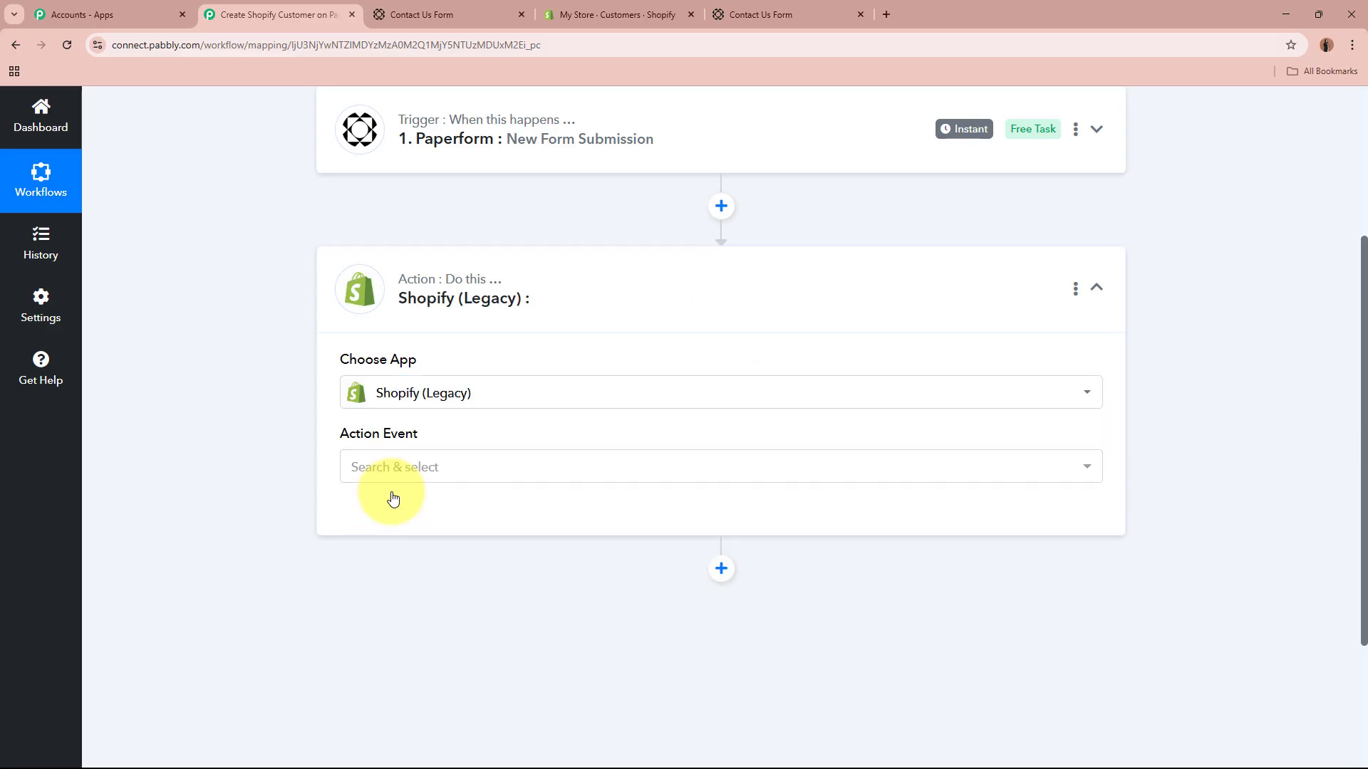
{"action": "left_click", "coordinate": [449, 467]}
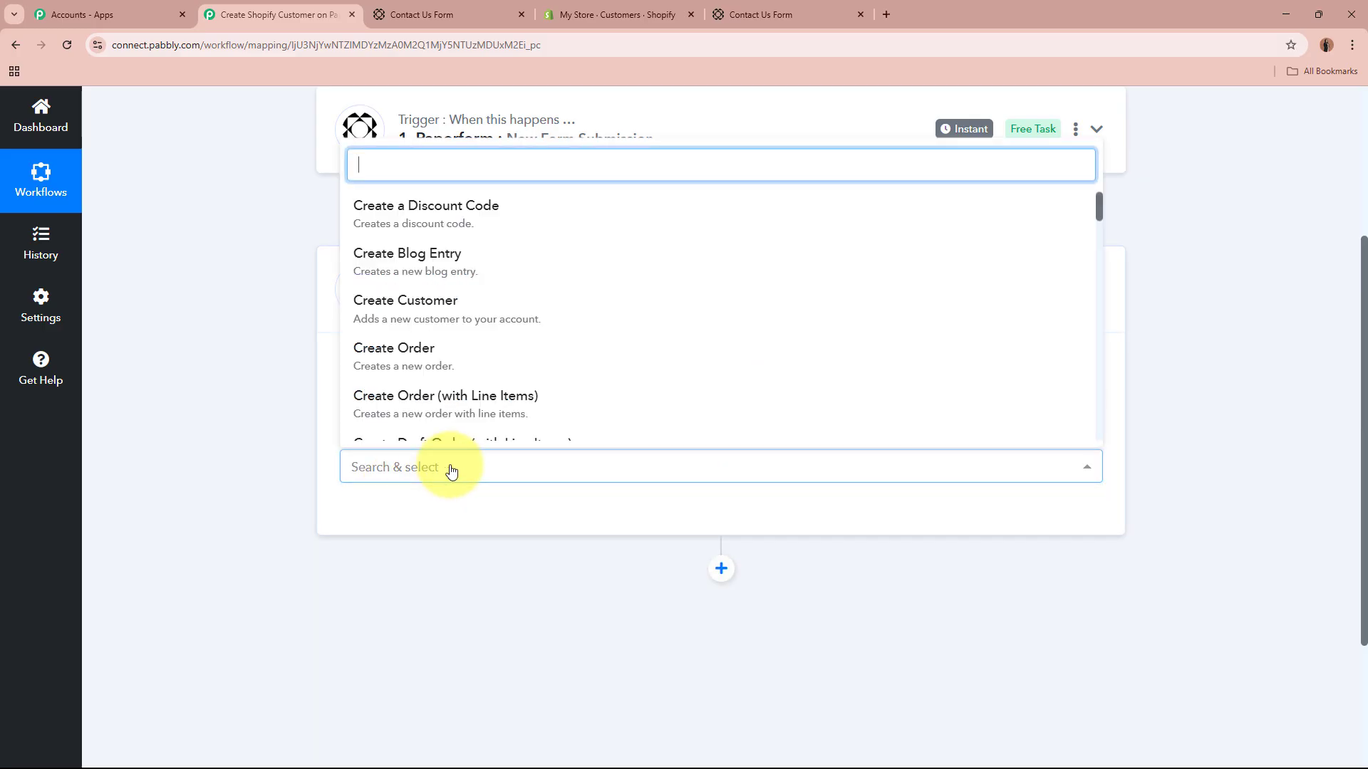
{"action": "left_click", "coordinate": [472, 333]}
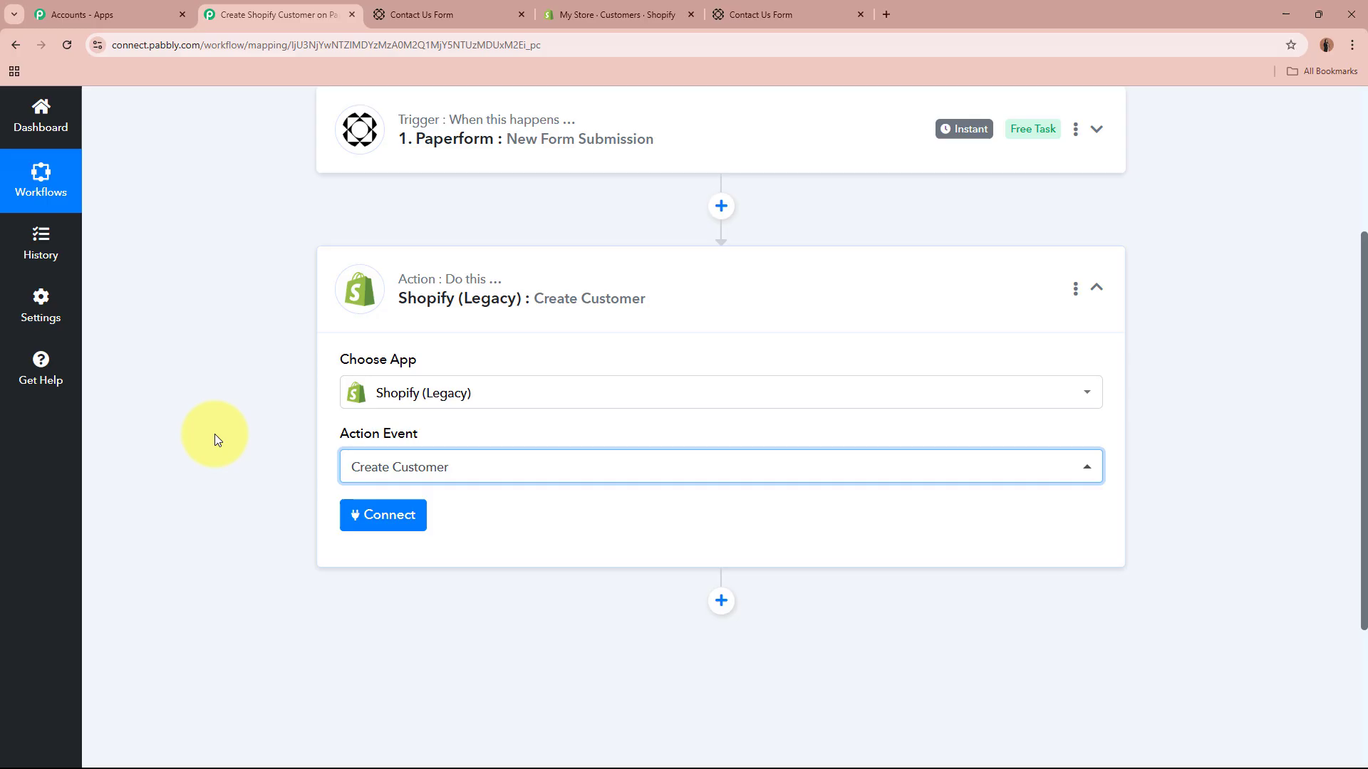
Step: Add a new Shopify connection, noting its Admin API Access Token and Subdomain fields
{"action": "left_click", "coordinate": [392, 514]}
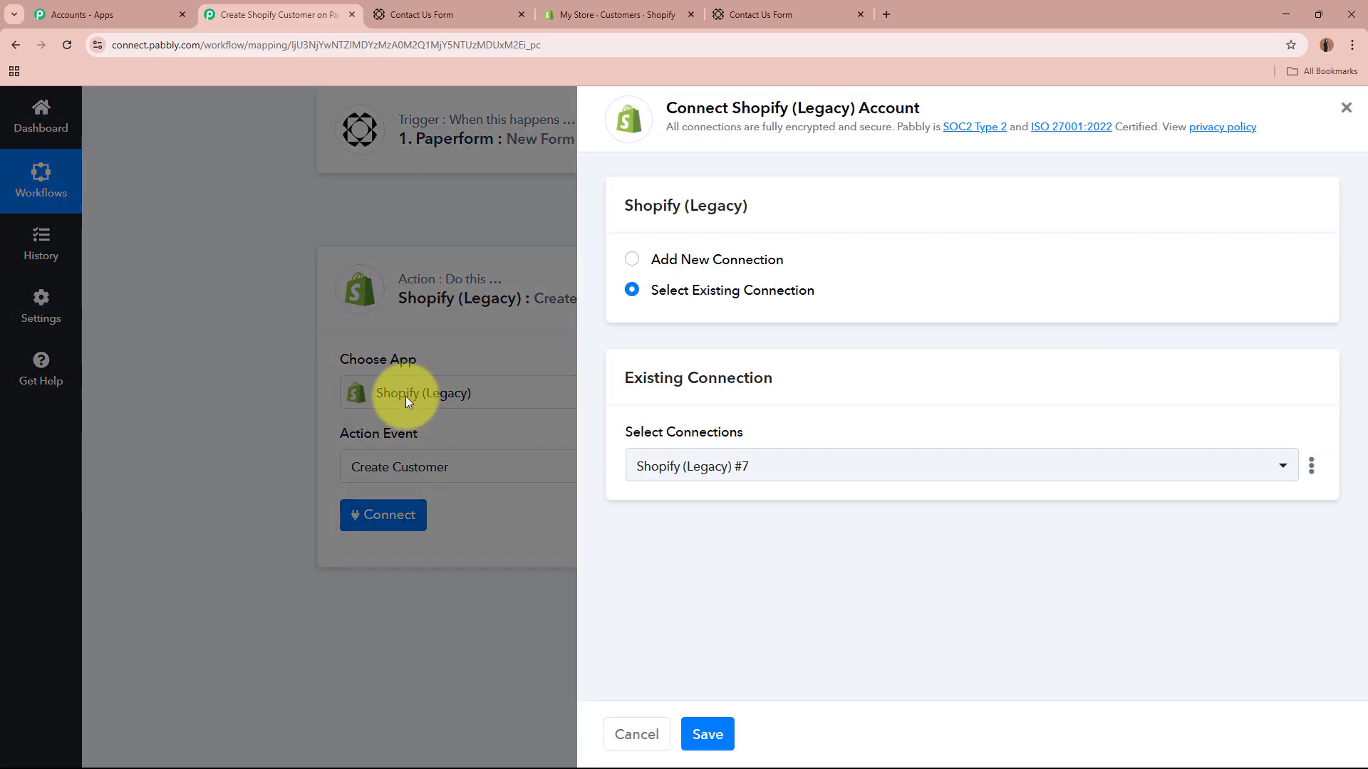
{"action": "left_click", "coordinate": [629, 260]}
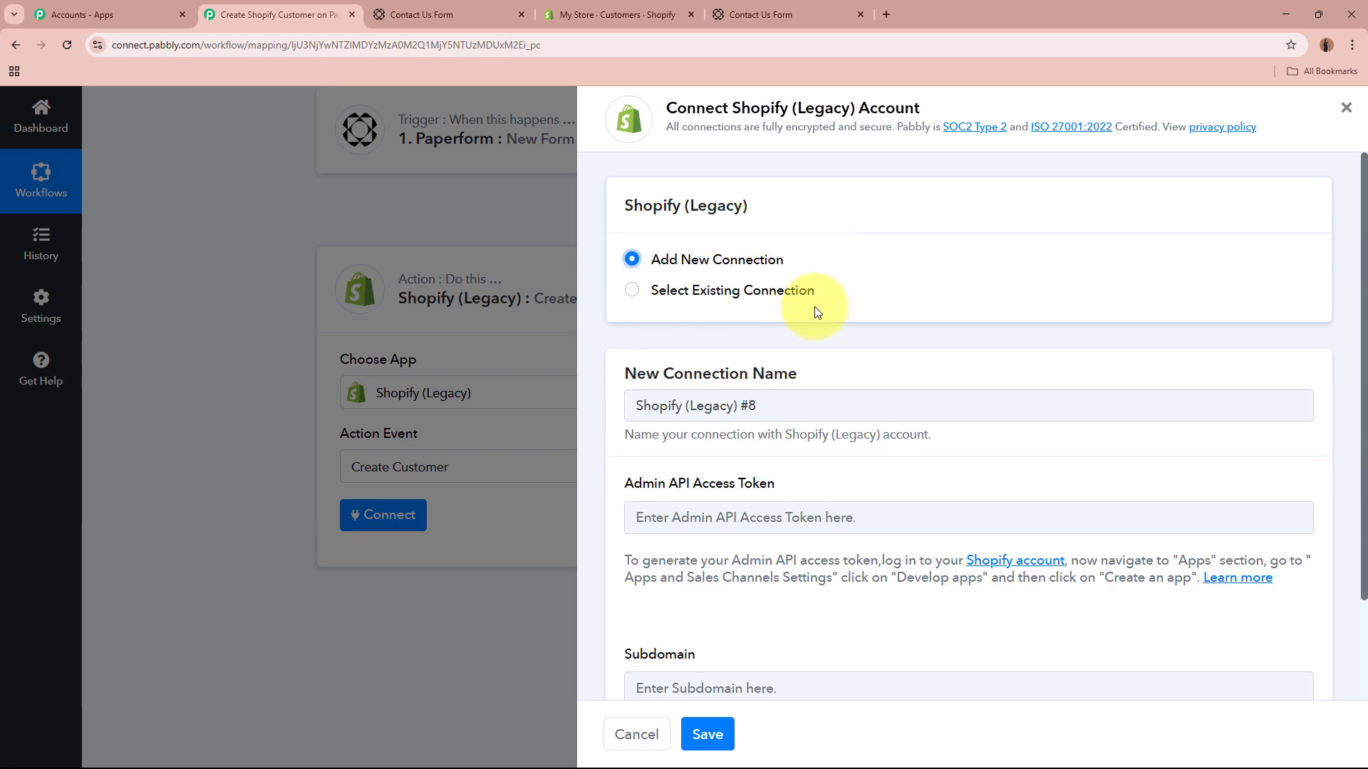
{"action": "scroll", "coordinate": [924, 312], "scroll_direction": "down", "scroll_amount": 2}
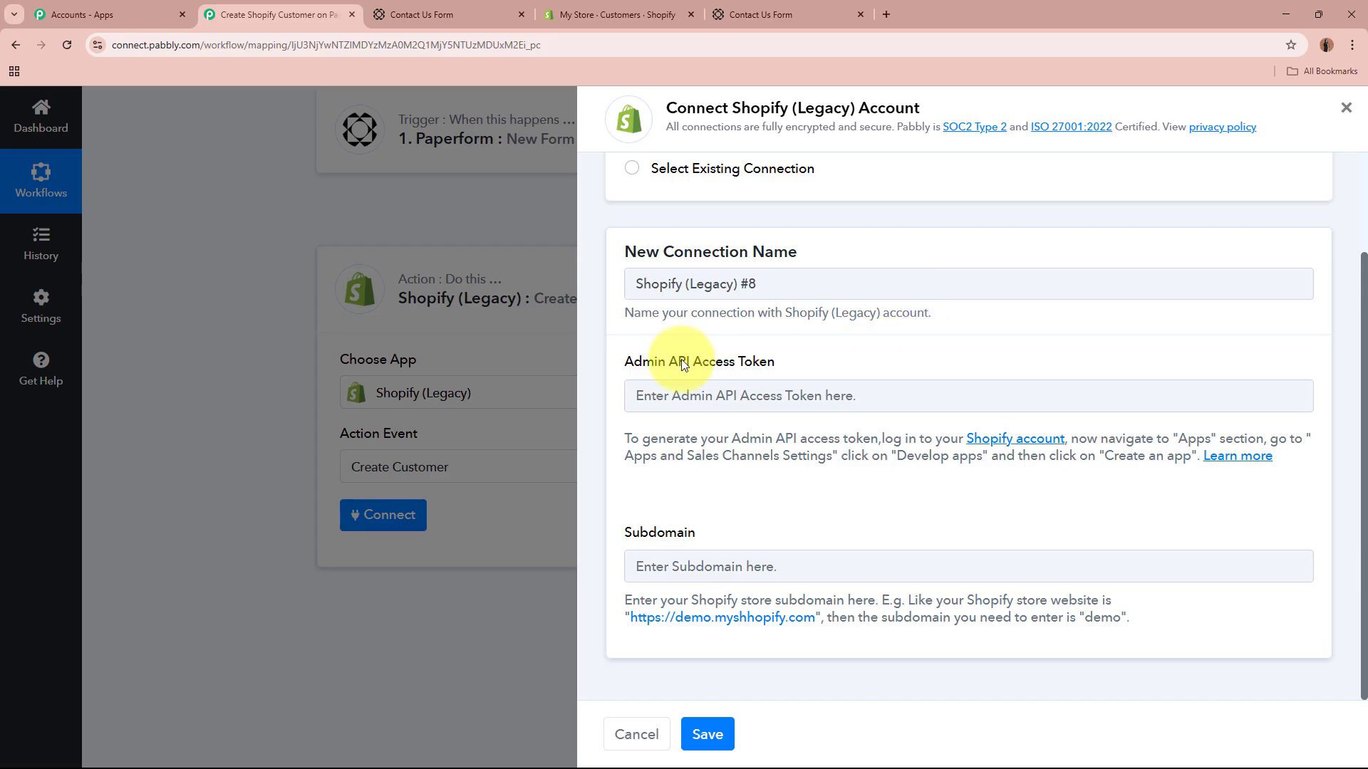
{"action": "left_click_drag", "start_coordinate": [616, 362], "coordinate": [867, 366]}
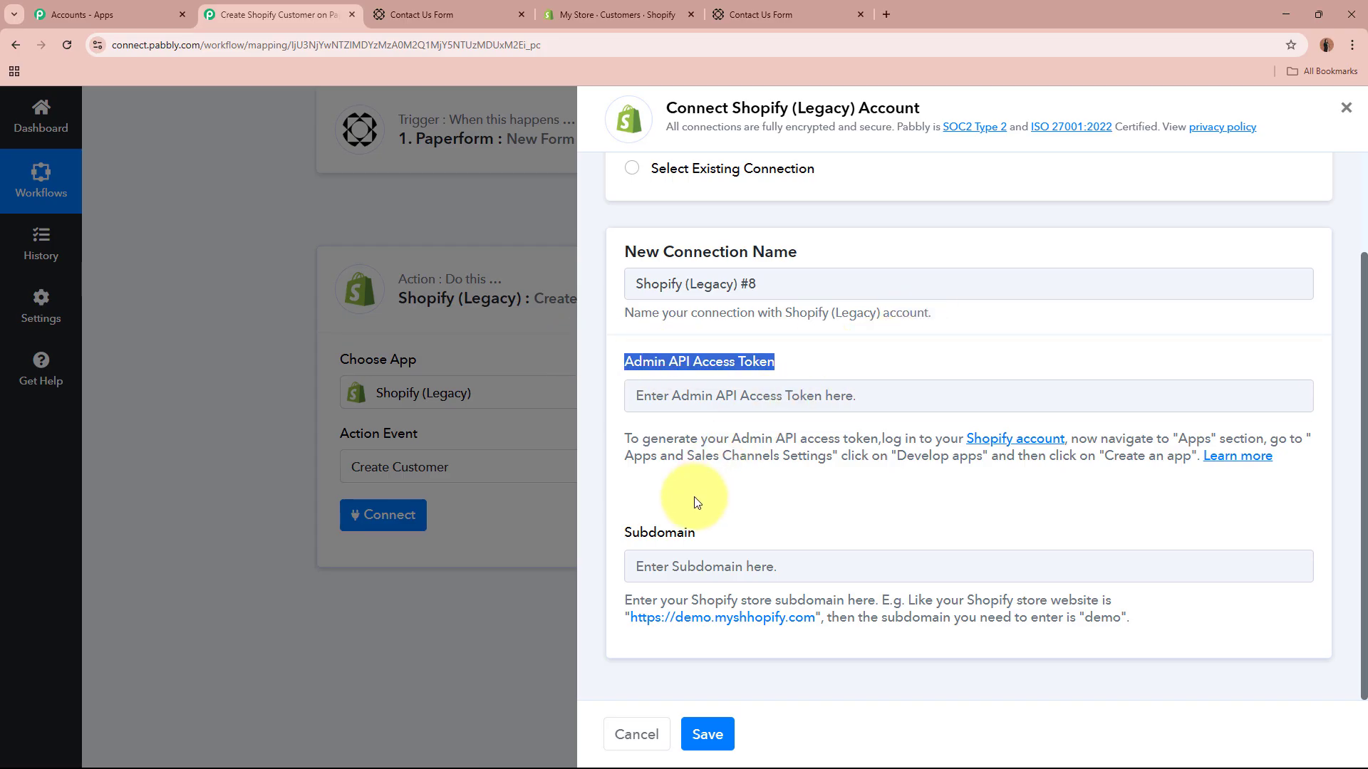
{"action": "left_click_drag", "start_coordinate": [618, 533], "coordinate": [764, 529]}
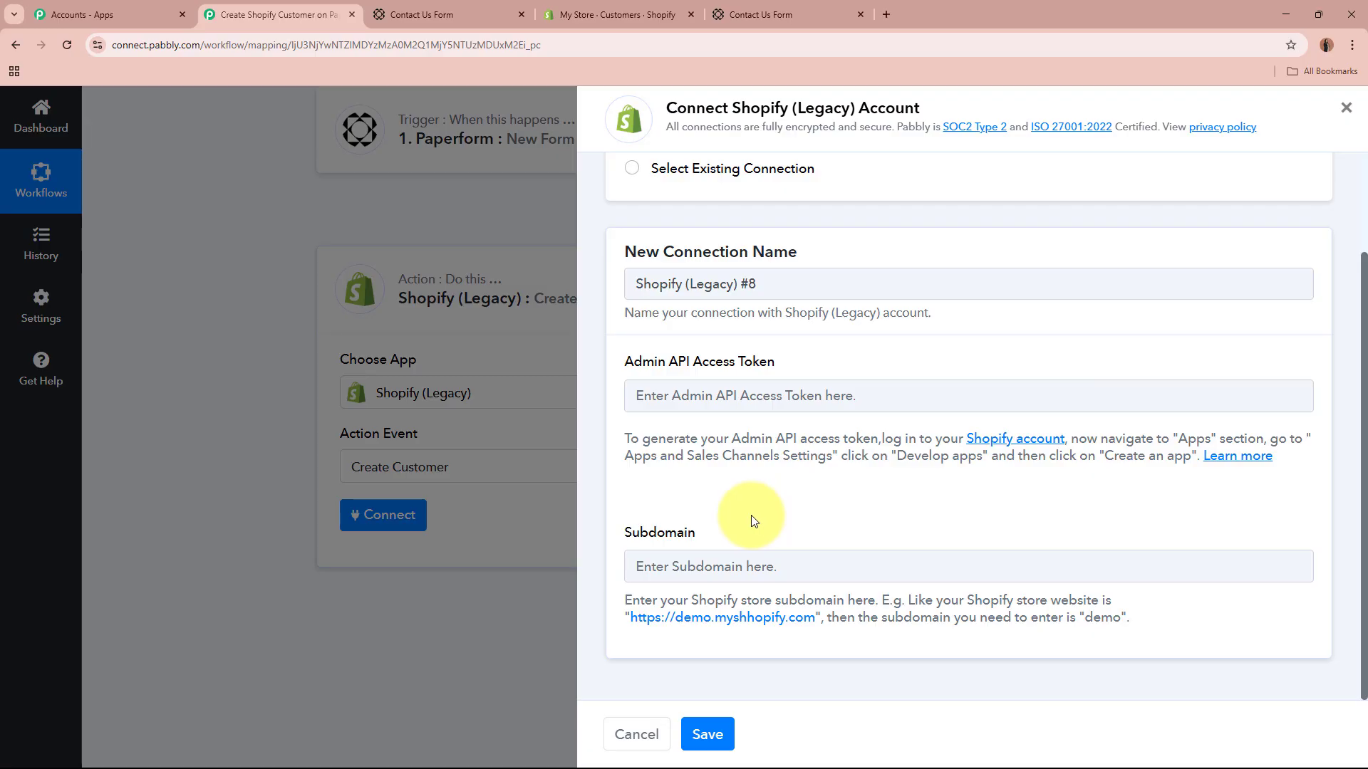
Step: Open the Shopify storefront in a new tab and select the store subdomain in its address
{"action": "left_click", "coordinate": [617, 16]}
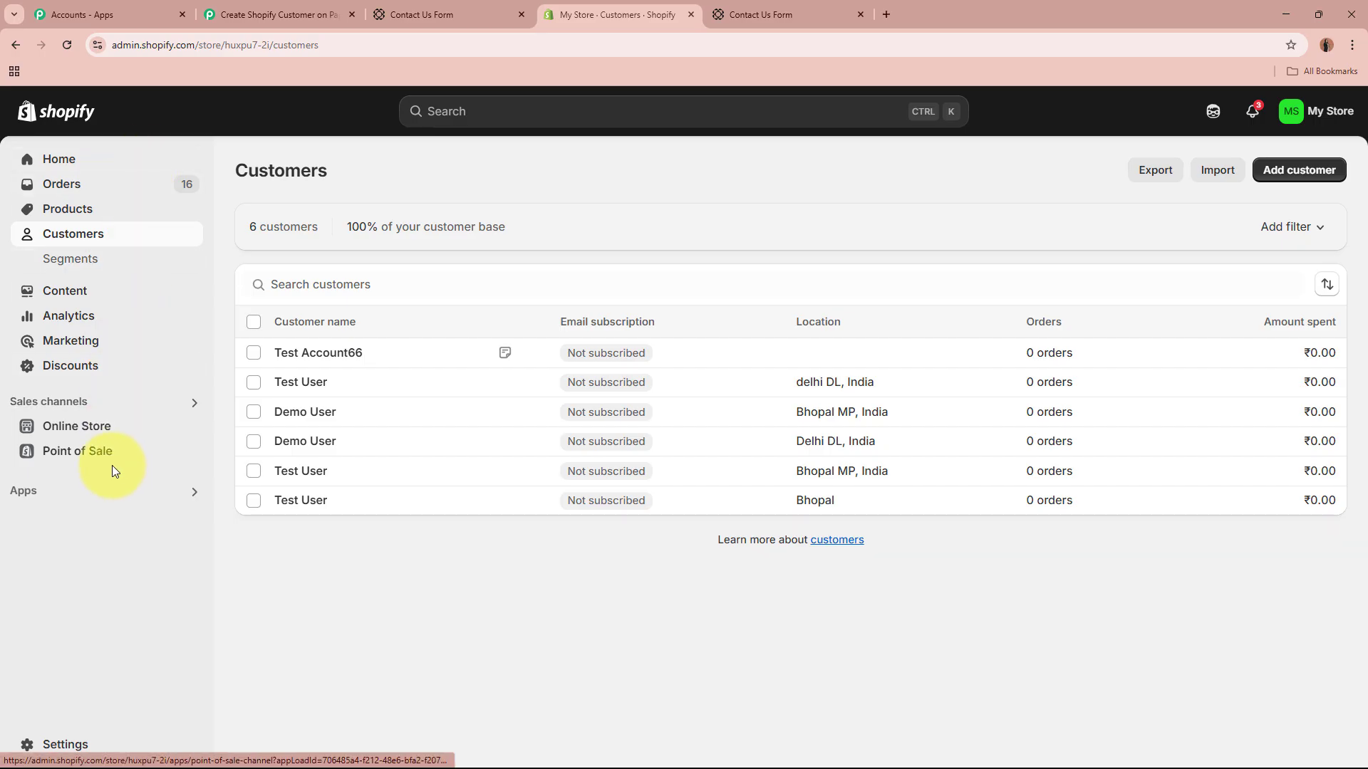
{"action": "right_click", "coordinate": [191, 427]}
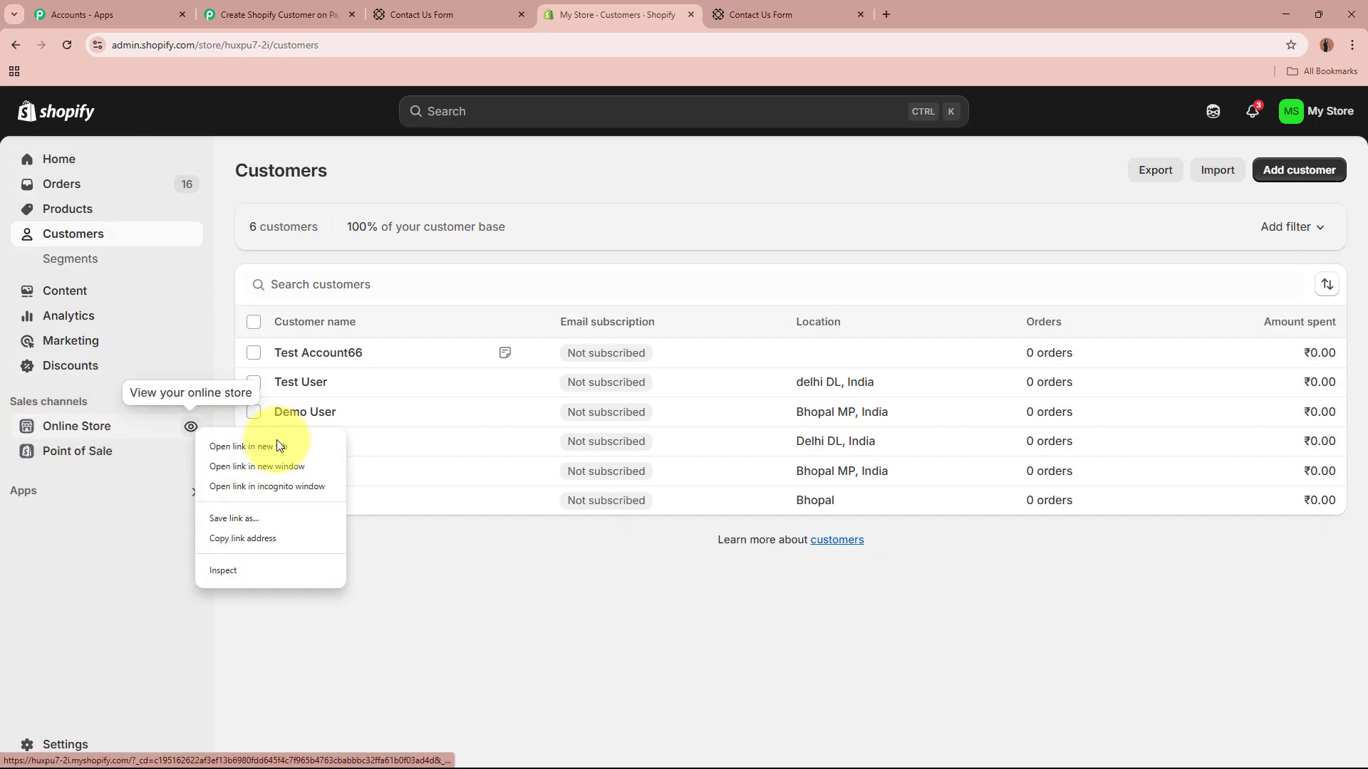
{"action": "left_click", "coordinate": [278, 446]}
{"action": "left_click", "coordinate": [761, 11]}
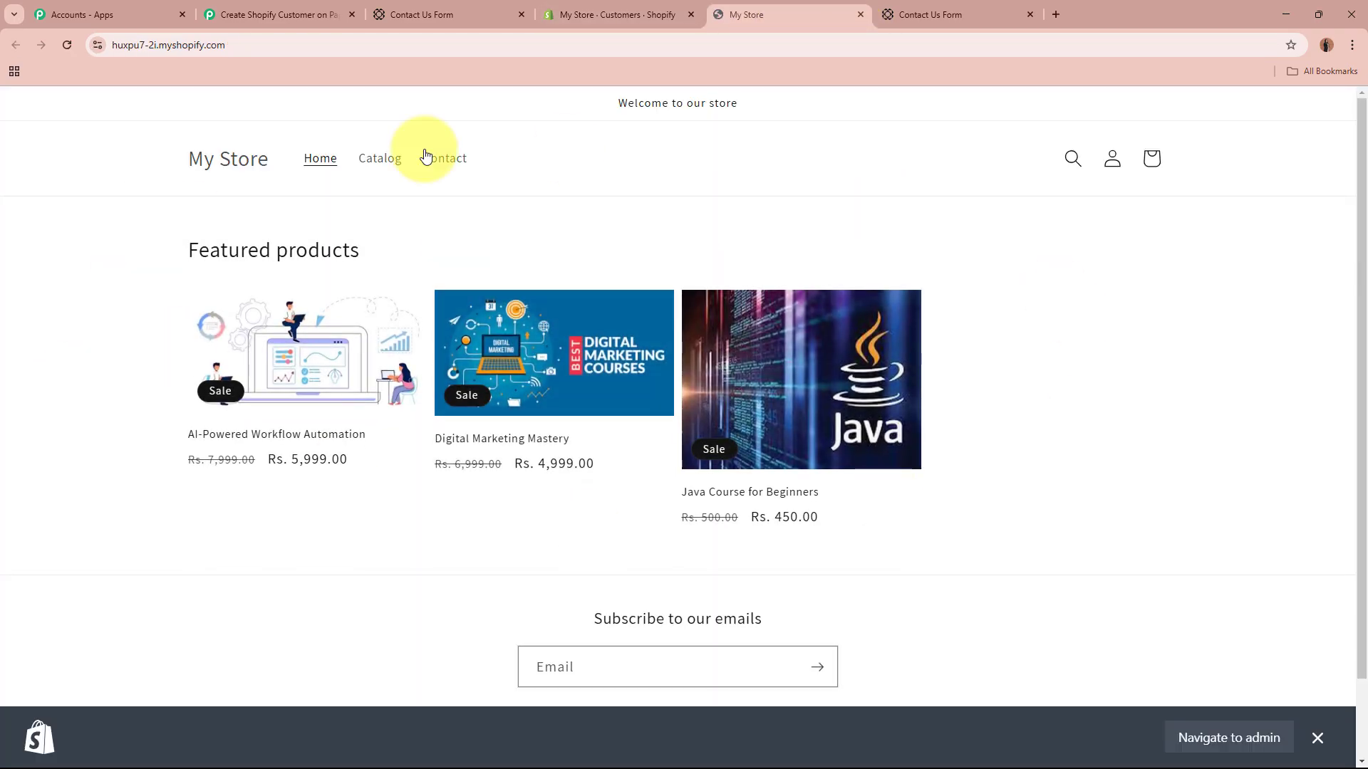
{"action": "left_click", "coordinate": [280, 42]}
{"action": "left_click", "coordinate": [279, 43]}
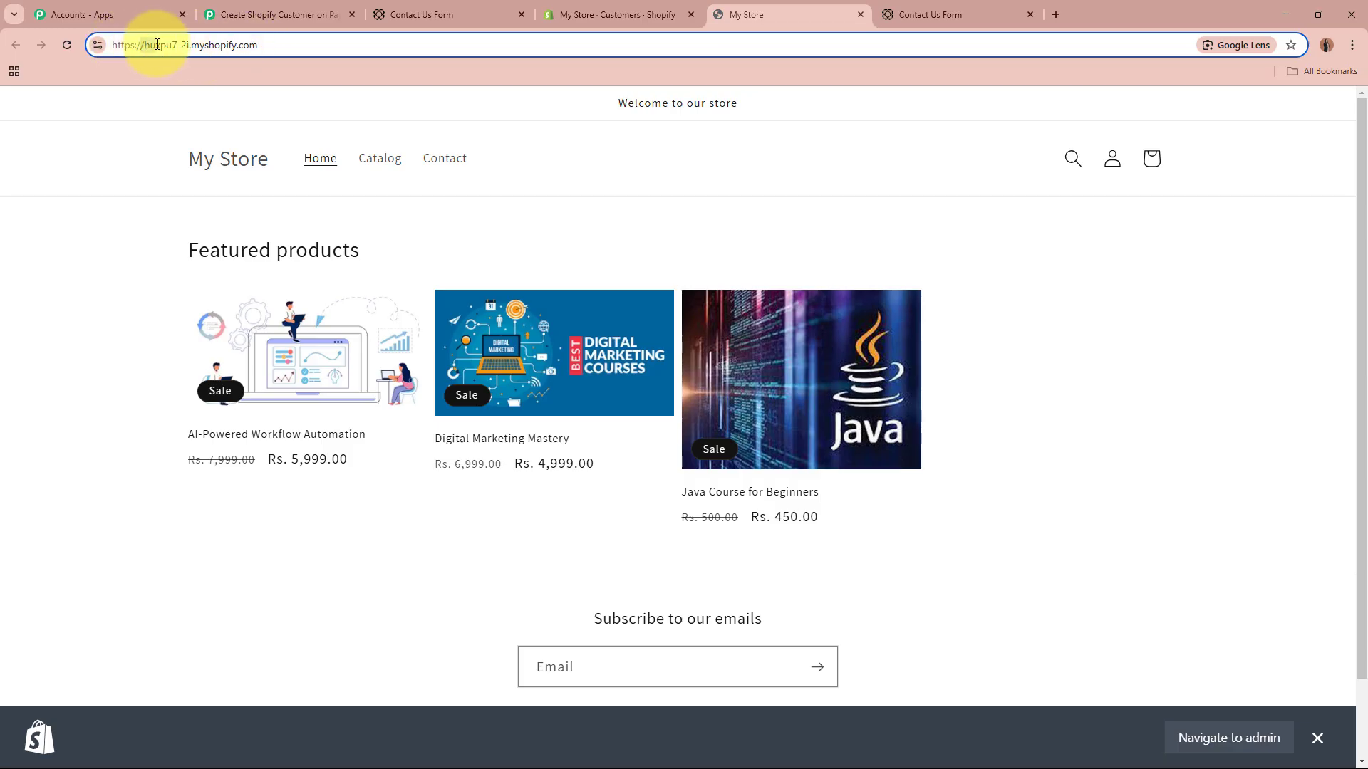
{"action": "left_click_drag", "start_coordinate": [146, 45], "coordinate": [190, 49]}
{"action": "key", "text": "ctrl+c"}
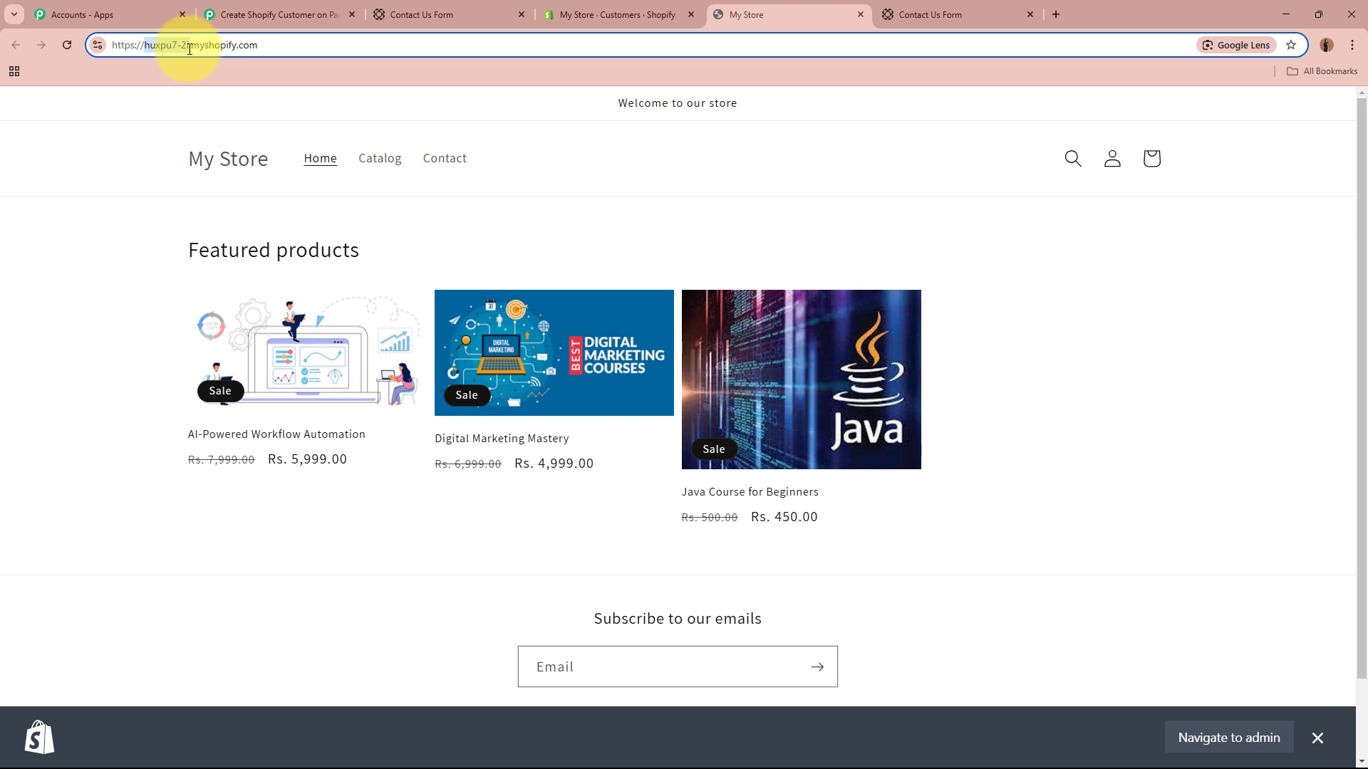
Step: Paste the subdomain into the connection's Subdomain field and close the storefront tab
{"action": "left_click", "coordinate": [320, 12]}
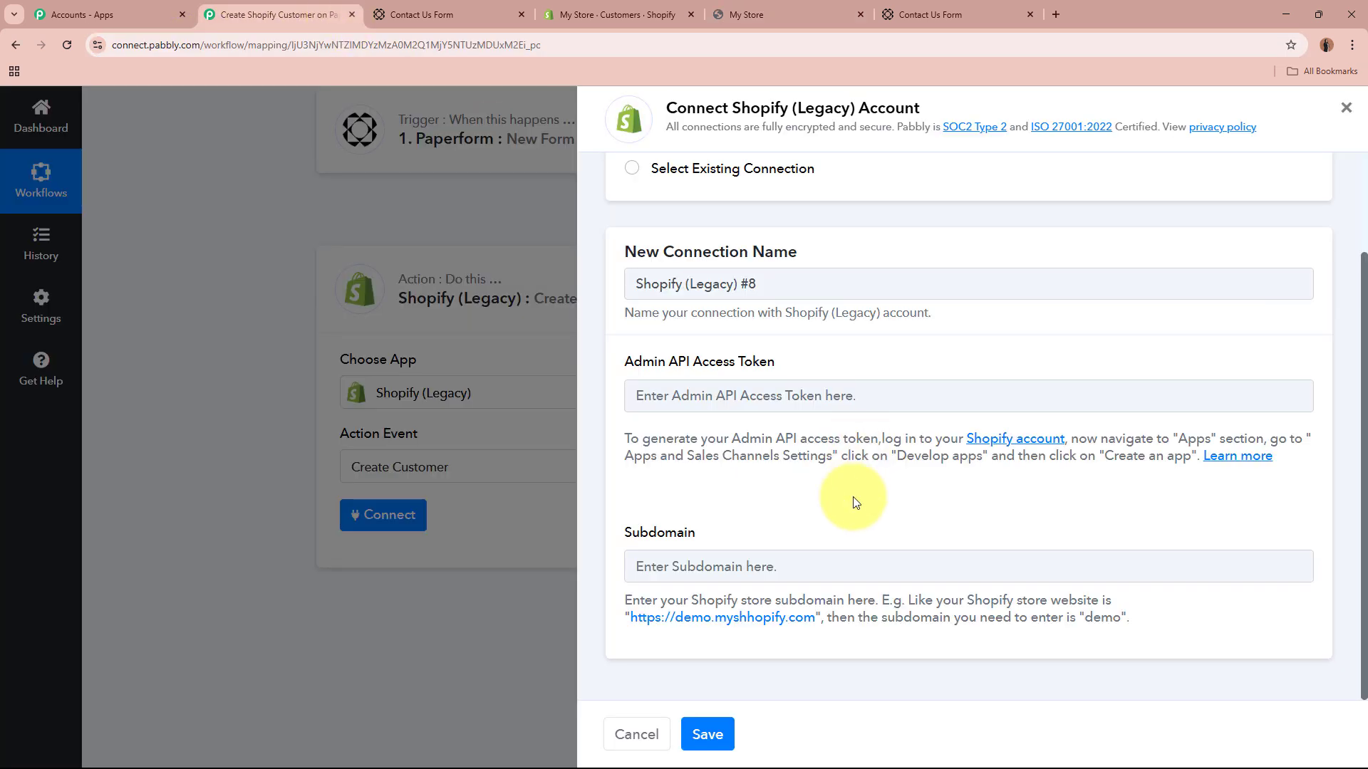
{"action": "left_click", "coordinate": [857, 564]}
{"action": "key", "text": "ctrl+v"}
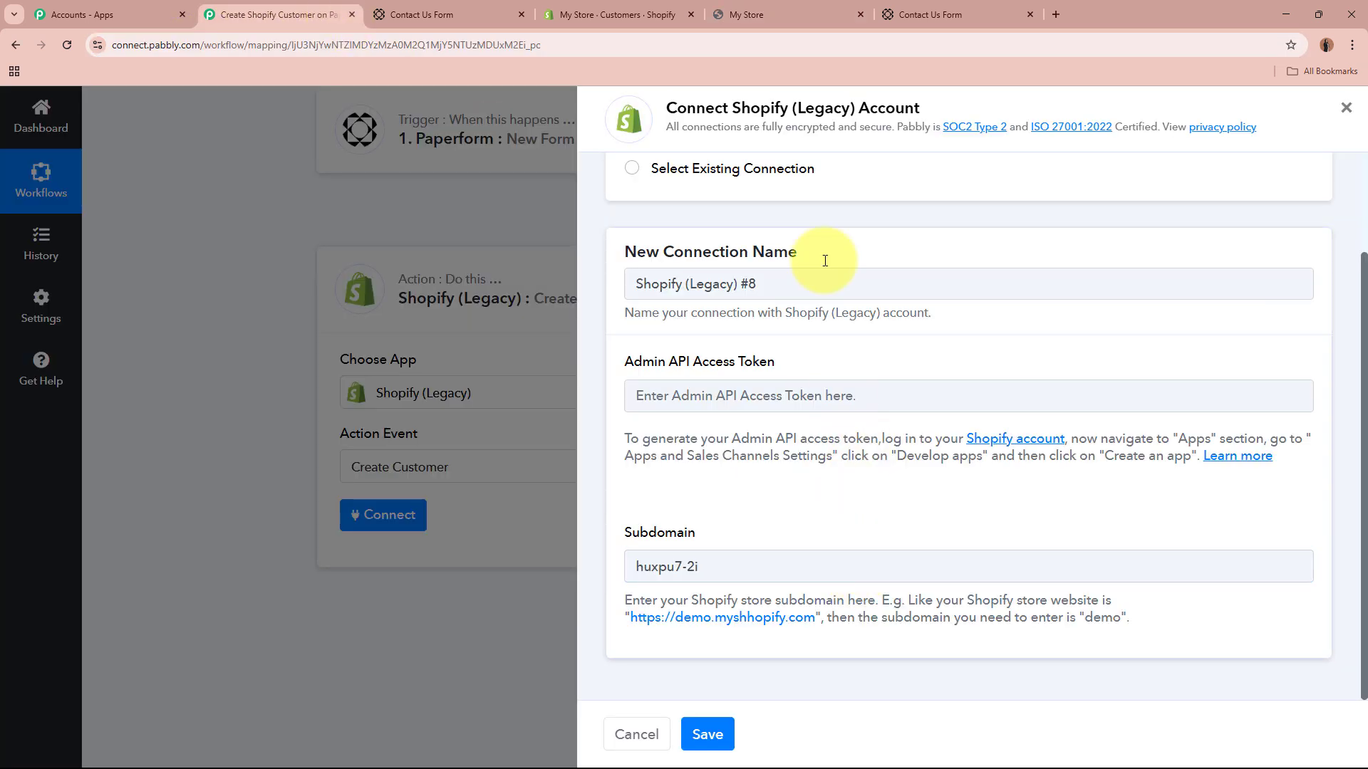
{"action": "left_click", "coordinate": [860, 13]}
{"action": "left_click_drag", "start_coordinate": [613, 371], "coordinate": [769, 363]}
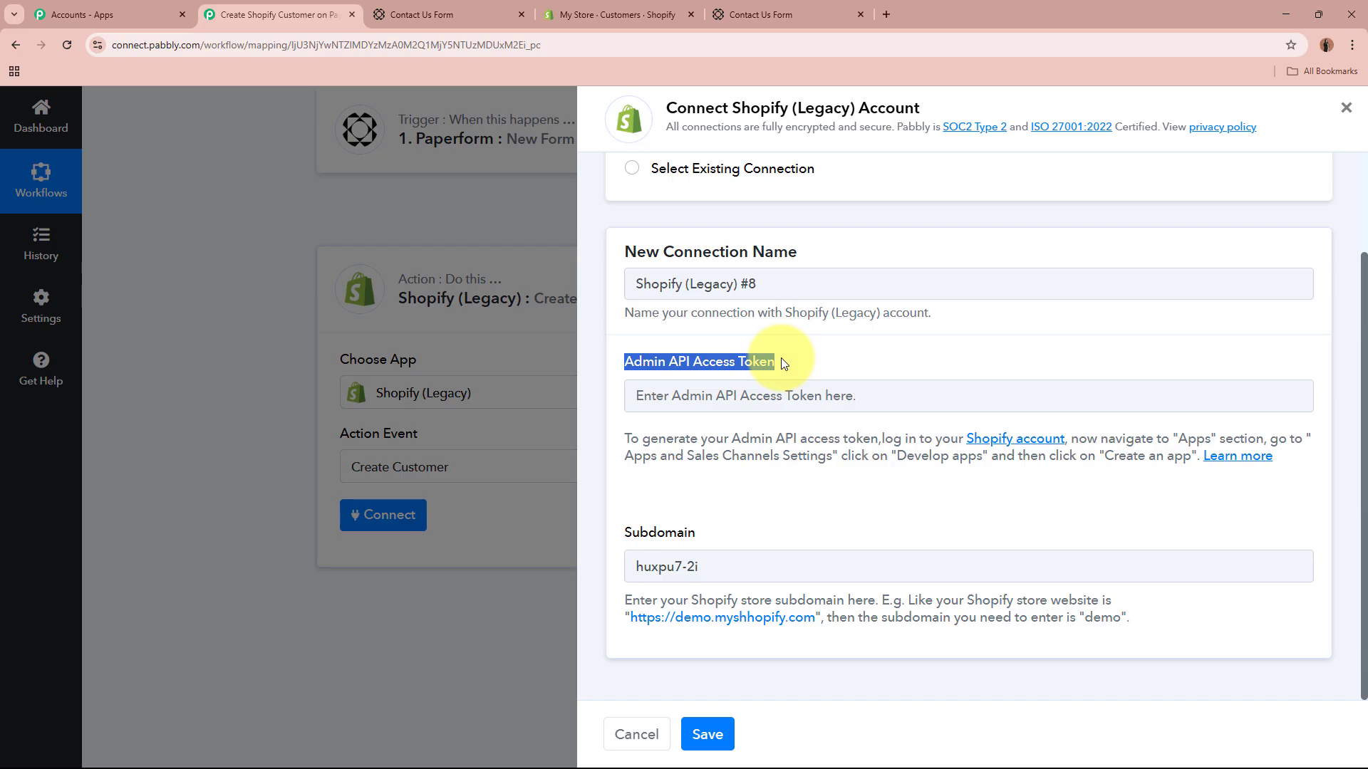
{"action": "left_click_drag", "start_coordinate": [589, 361], "coordinate": [822, 366]}
Step: Create a custom app named 'New Customer Added' under Settings > Apps and sales channels > Develop apps
{"action": "left_click", "coordinate": [822, 366]}
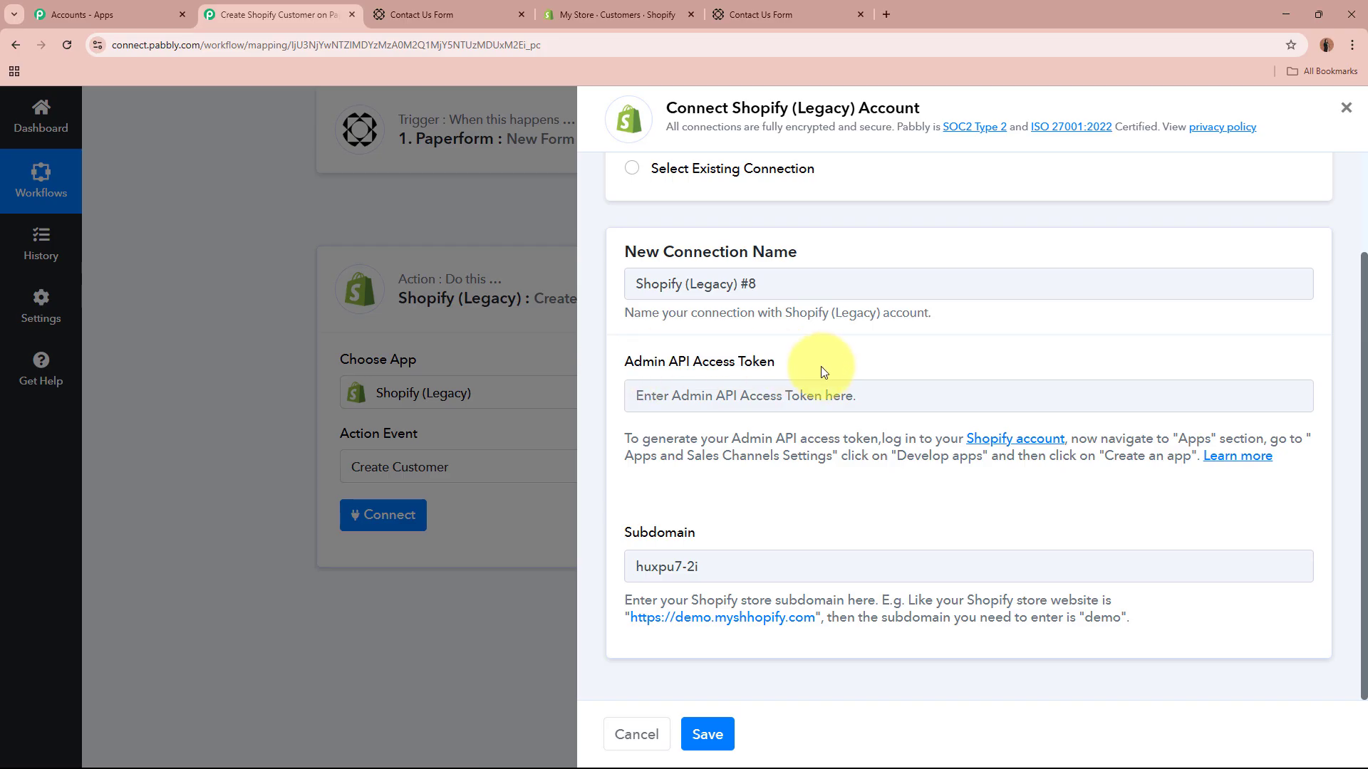
{"action": "left_click", "coordinate": [619, 7]}
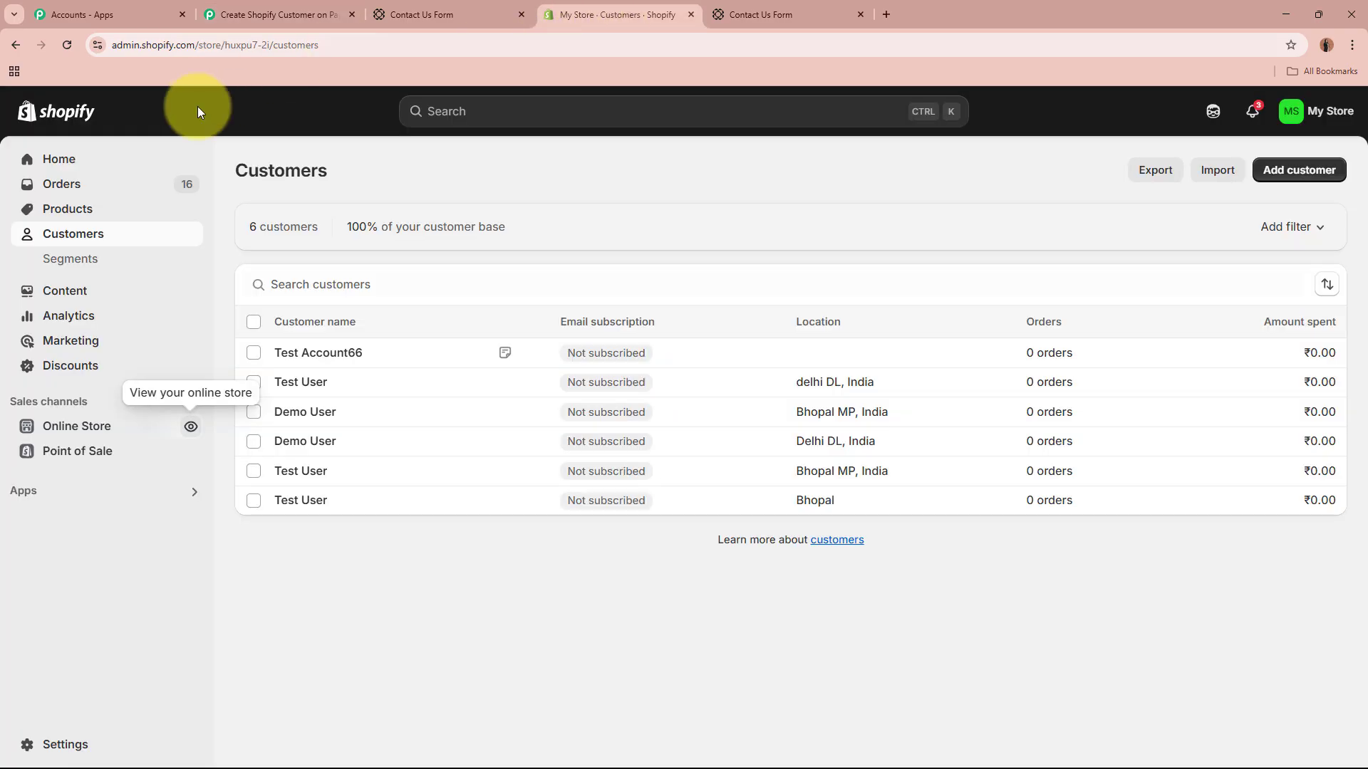
{"action": "left_click", "coordinate": [71, 744]}
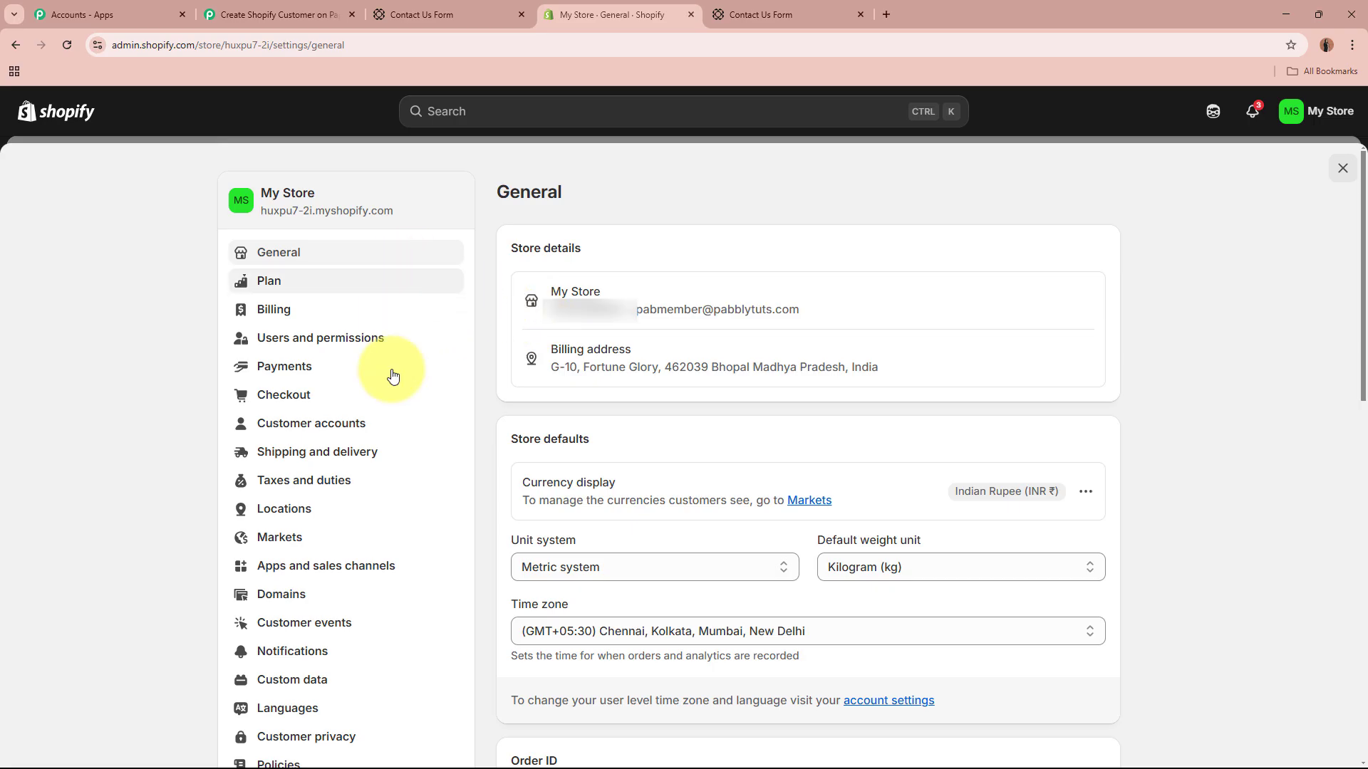
{"action": "left_click", "coordinate": [447, 576]}
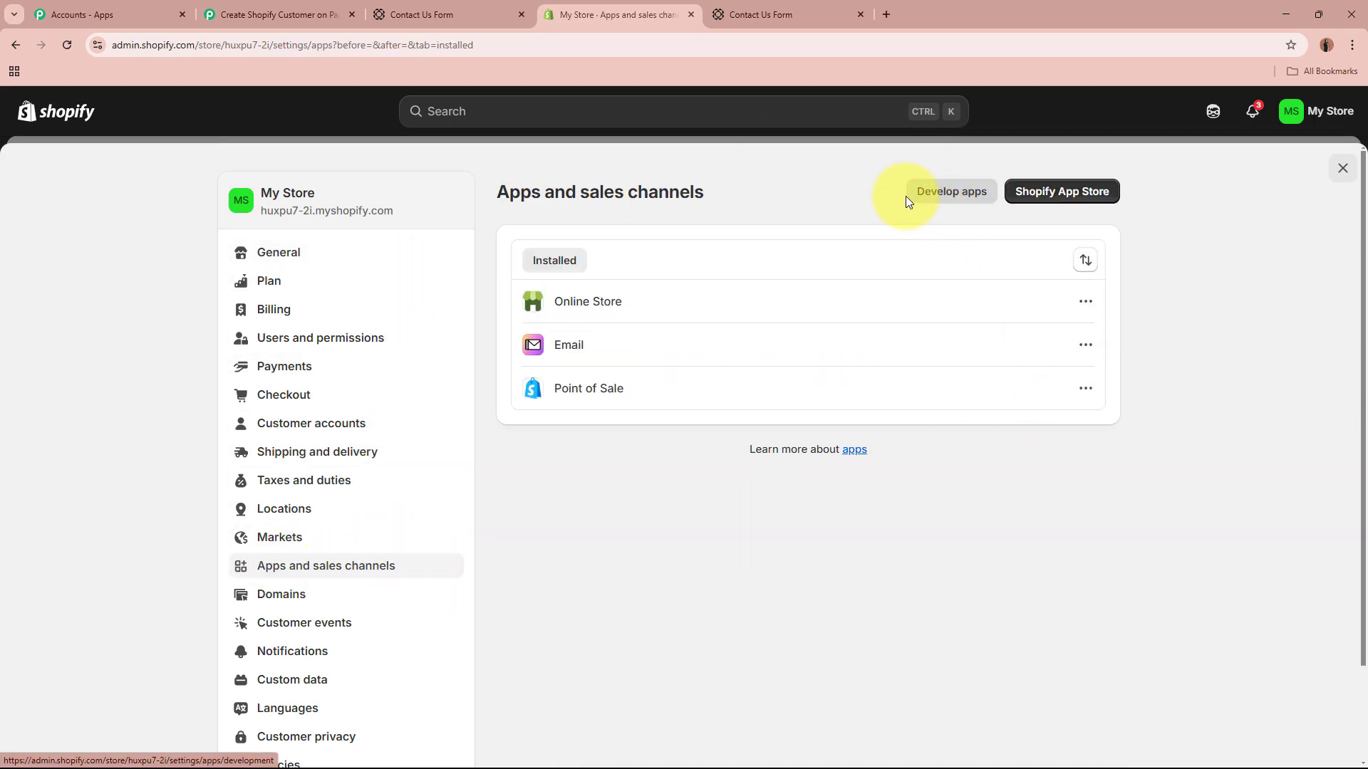
{"action": "left_click", "coordinate": [940, 197]}
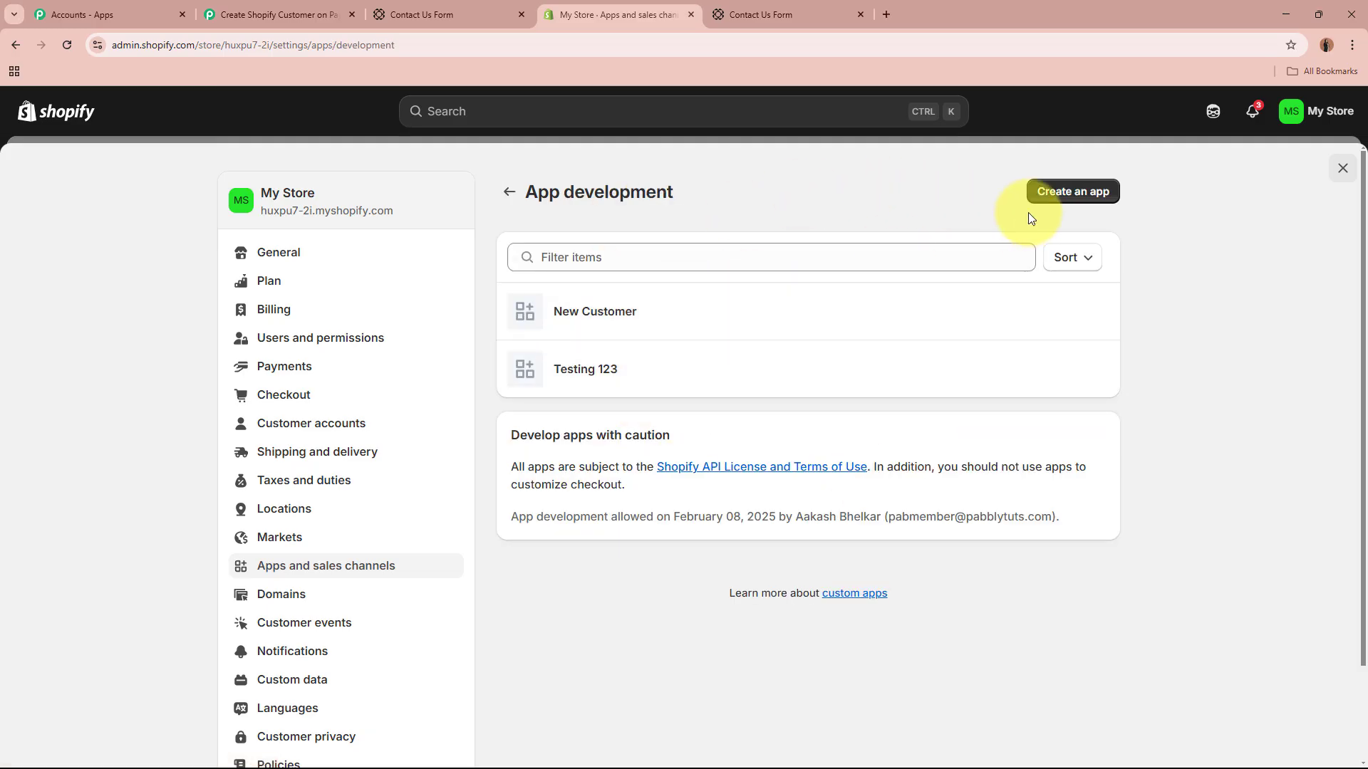
{"action": "left_click", "coordinate": [1074, 191]}
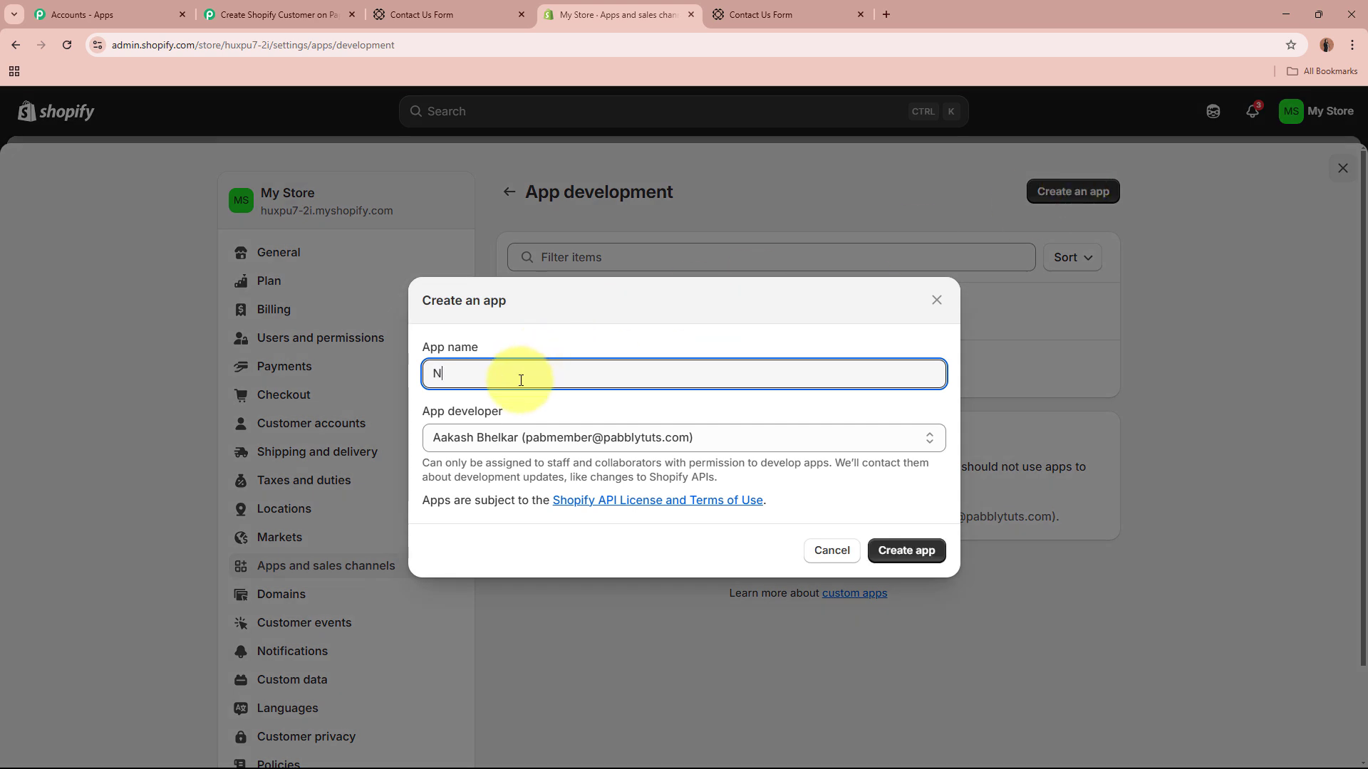
{"action": "type", "text": "New Customer Added"}
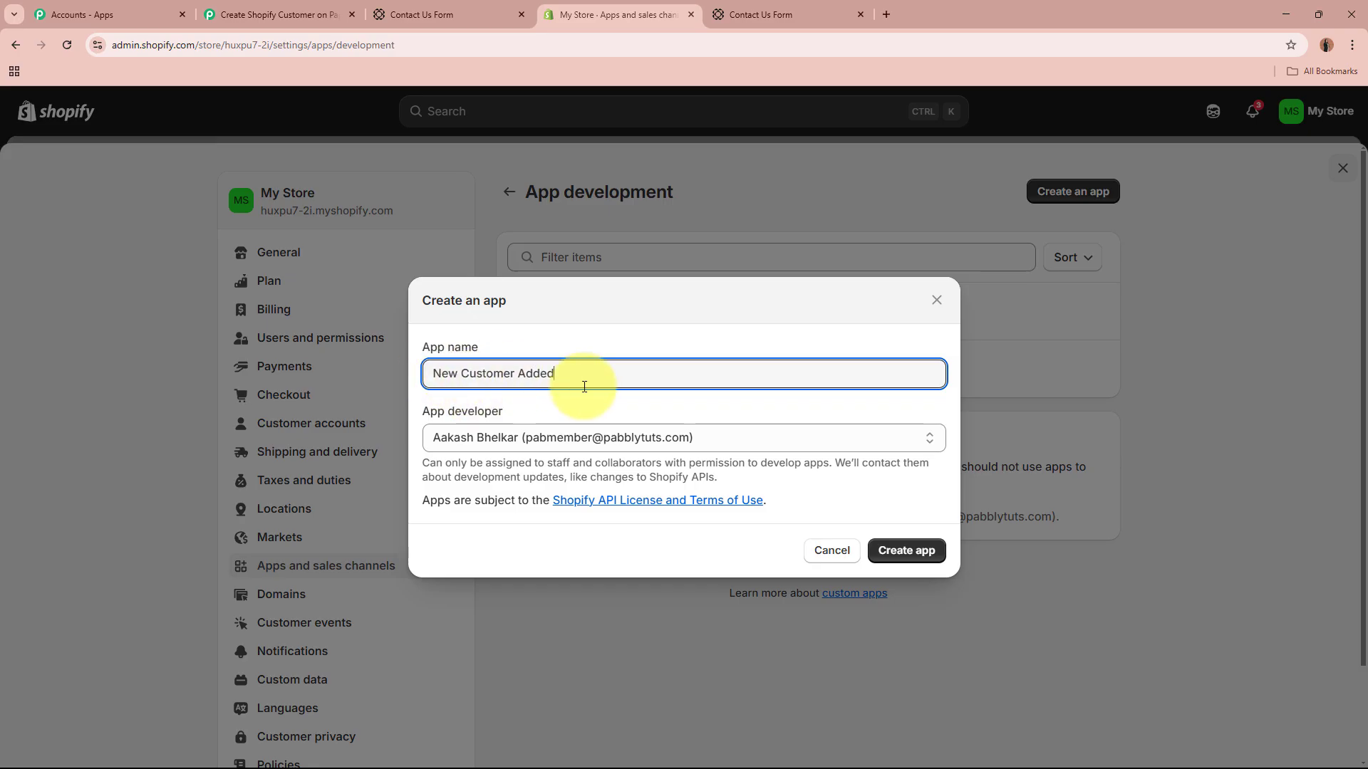
{"action": "left_click", "coordinate": [907, 552]}
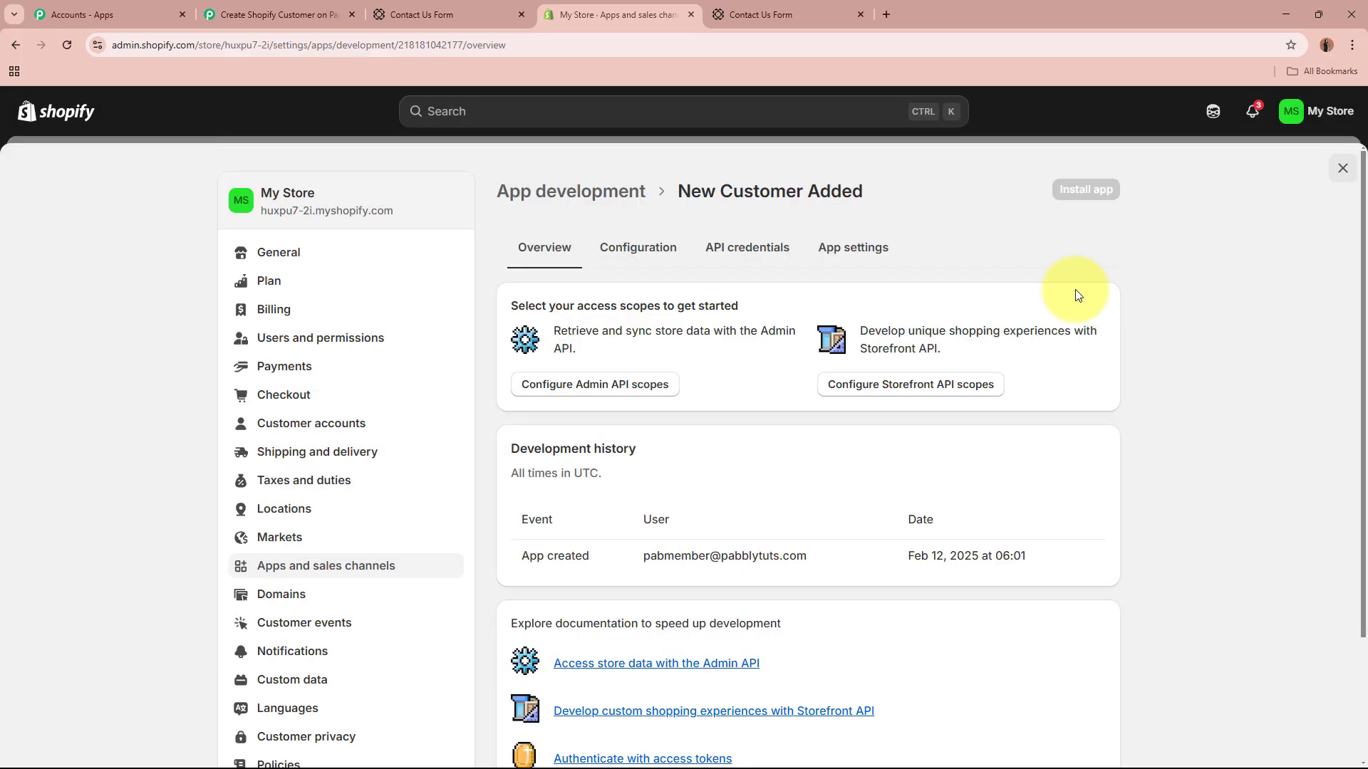
Step: Grant the app write/read_customers and write/read_draft_orders Admin API scopes and save them
{"action": "left_click_drag", "start_coordinate": [827, 184], "coordinate": [909, 183]}
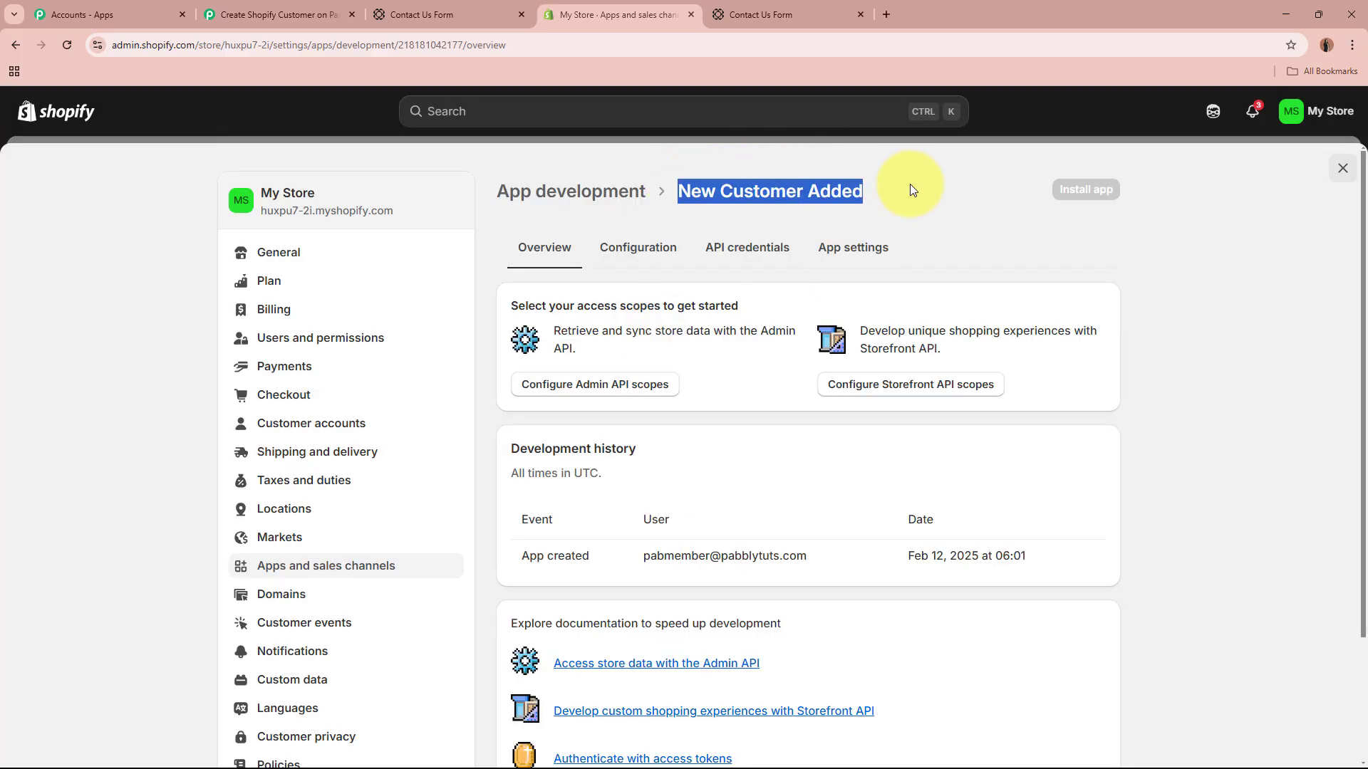
{"action": "left_click", "coordinate": [908, 183]}
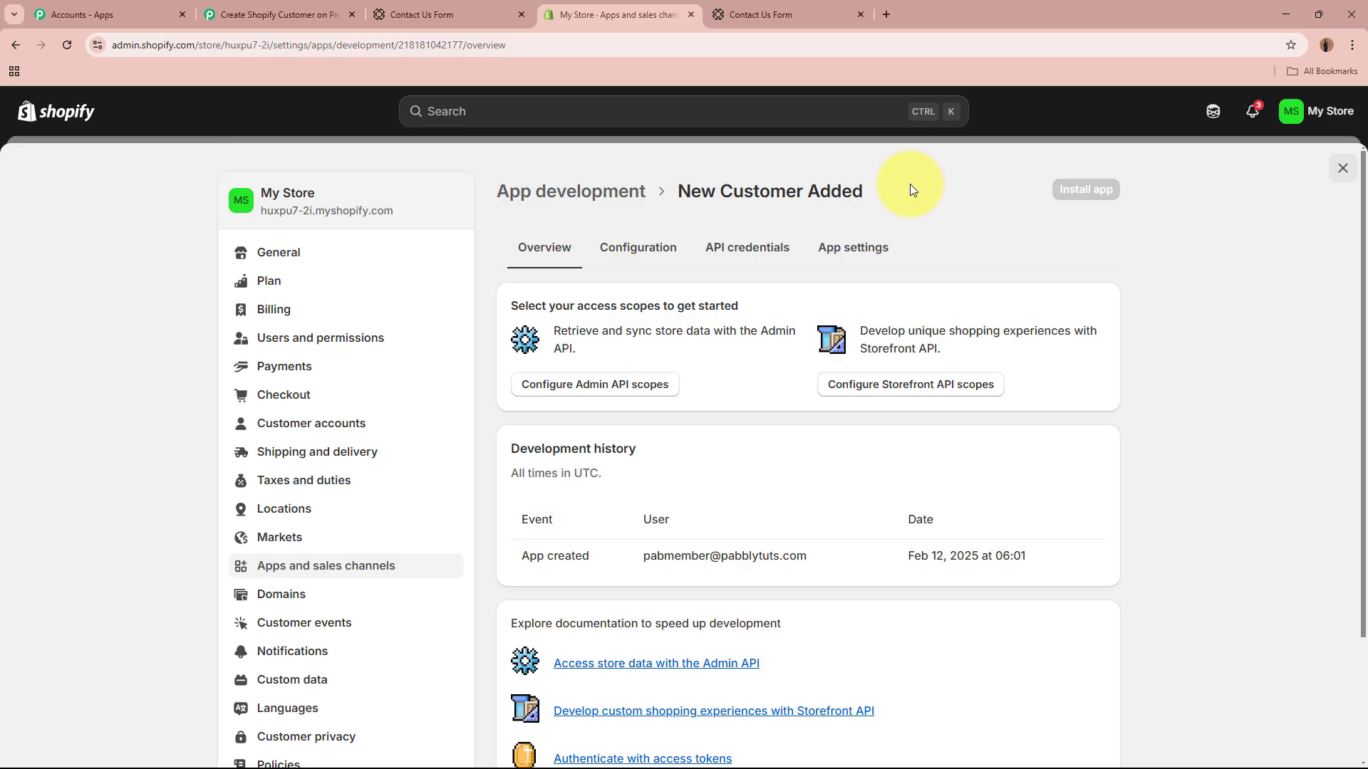
{"action": "left_click", "coordinate": [625, 391]}
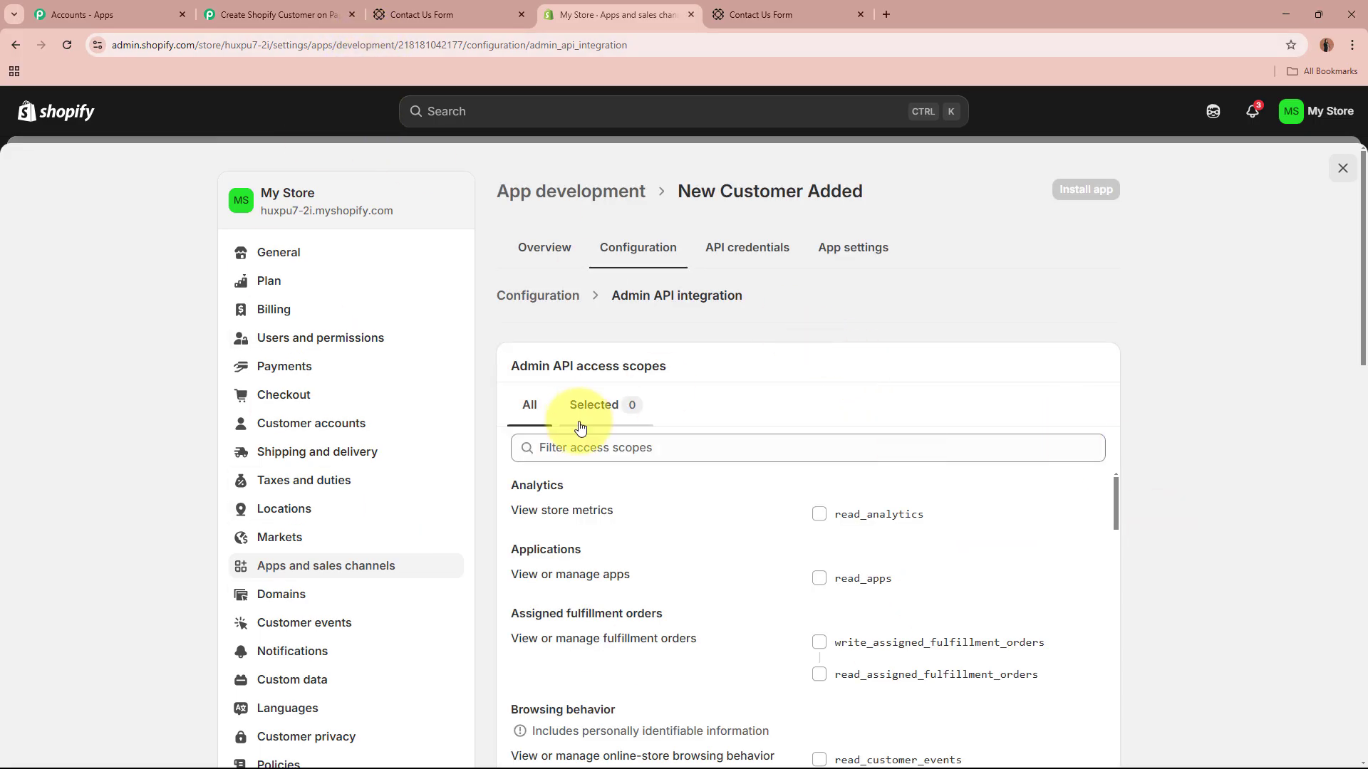
{"action": "left_click", "coordinate": [633, 449]}
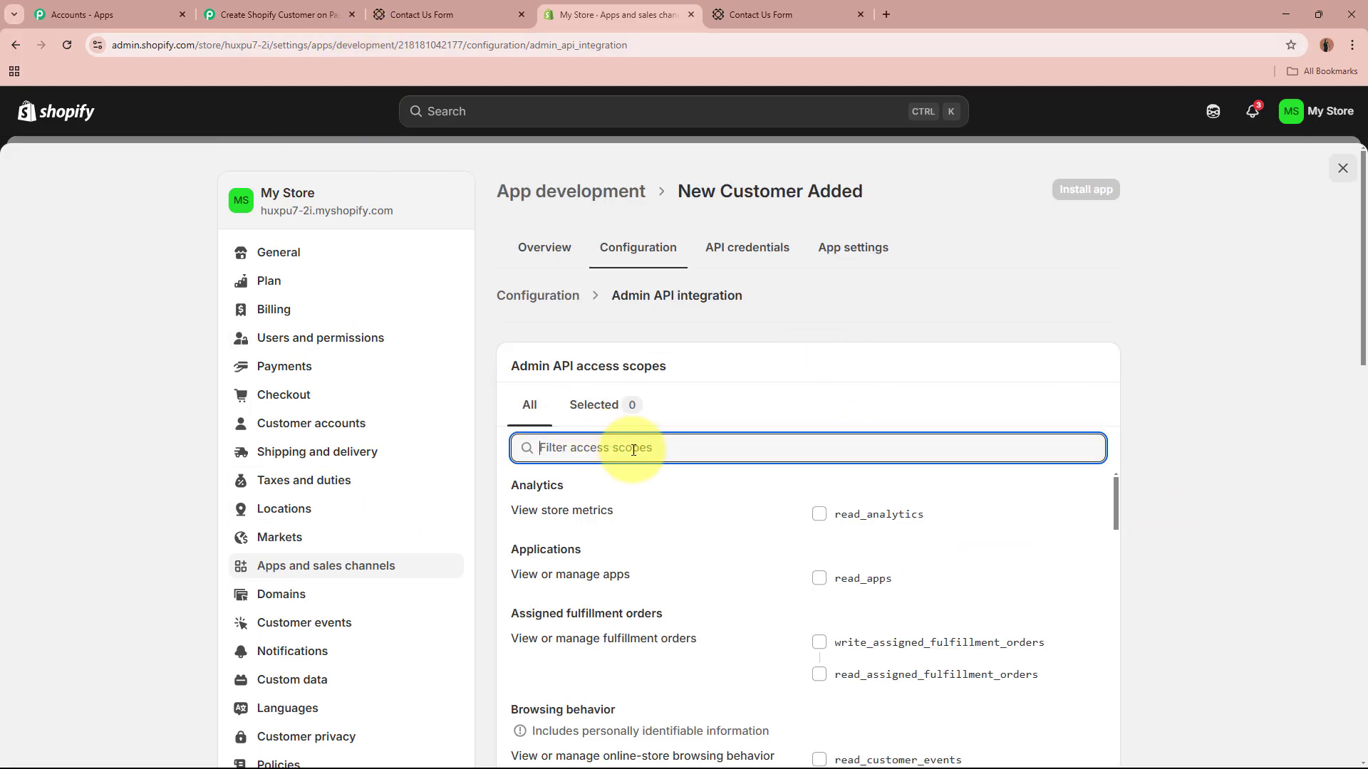
{"action": "type", "text": "Customers"}
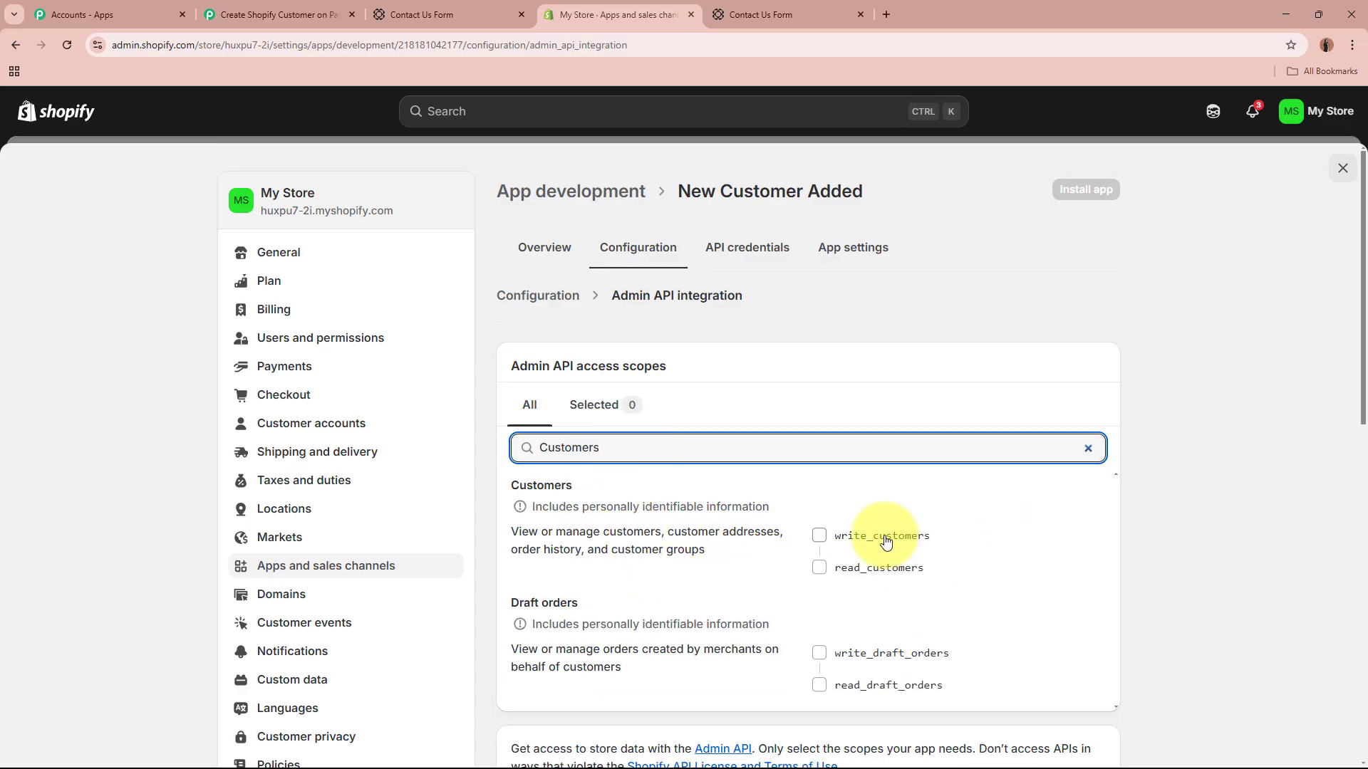
{"action": "left_click", "coordinate": [819, 535]}
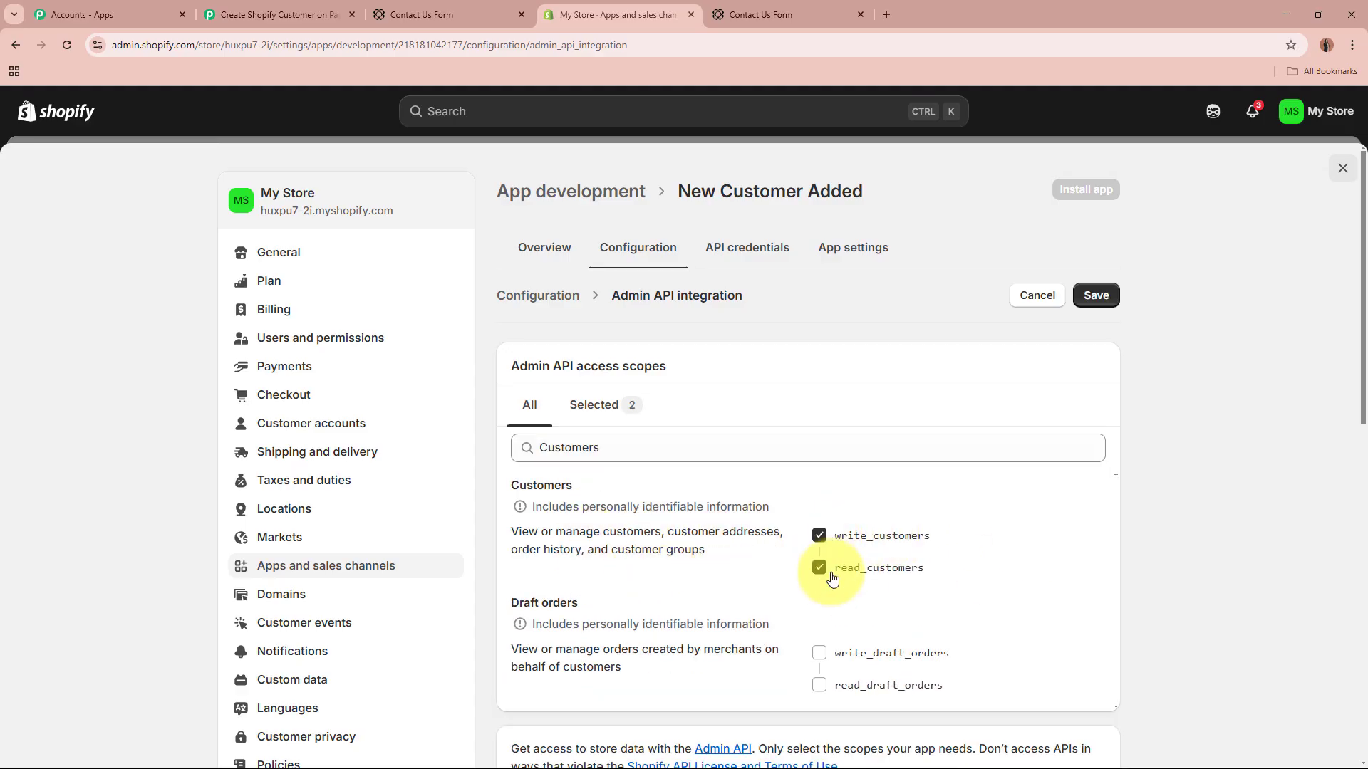
{"action": "left_click", "coordinate": [820, 653]}
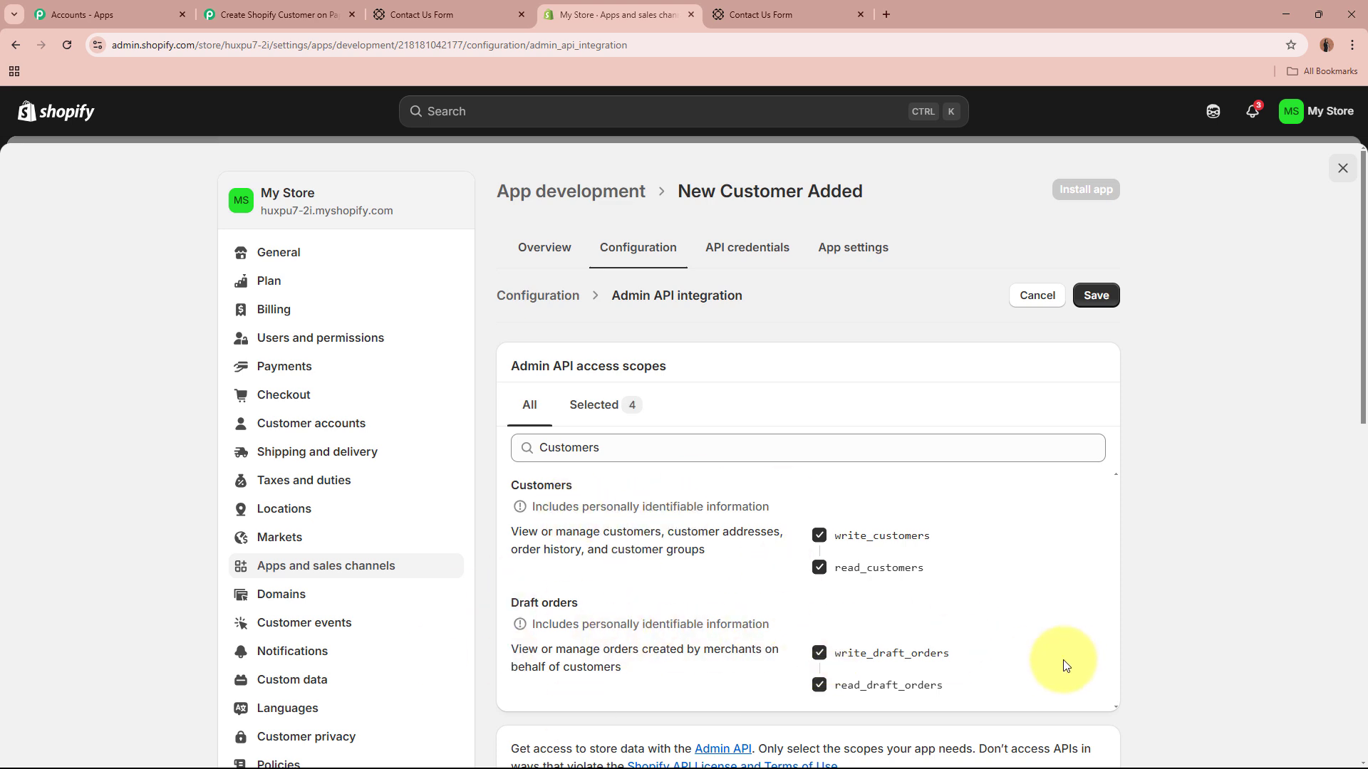
{"action": "left_click", "coordinate": [1097, 297]}
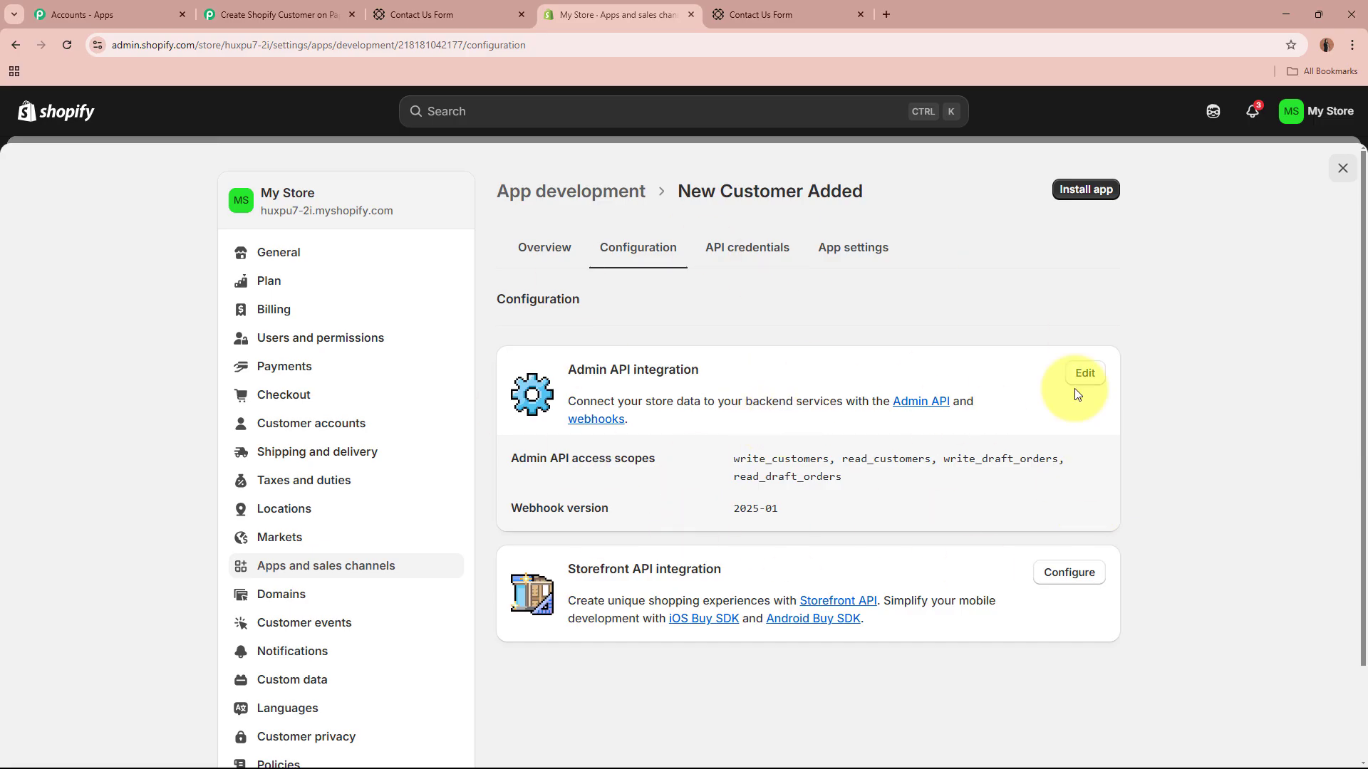
Step: Install the app and copy its revealed Admin API access token
{"action": "left_click", "coordinate": [1110, 191]}
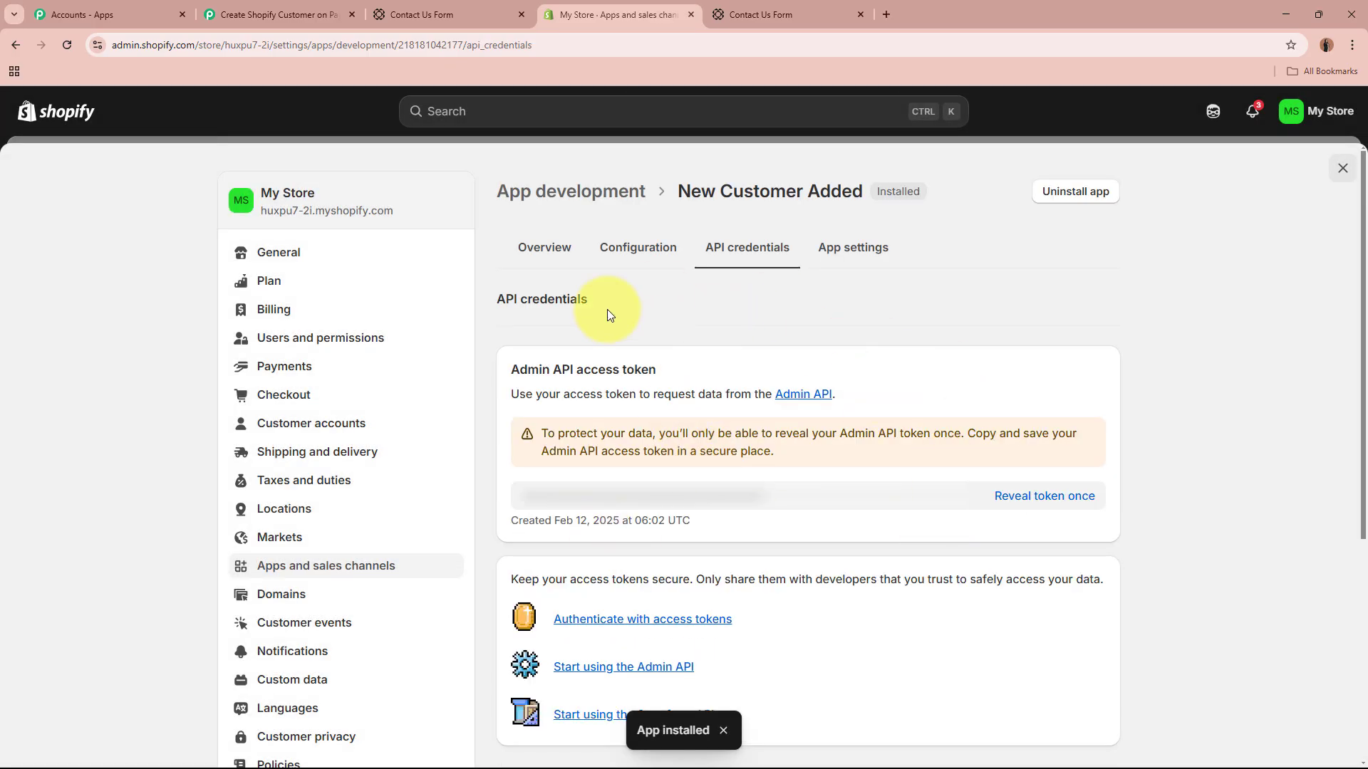
{"action": "left_click", "coordinate": [1033, 497]}
{"action": "left_click", "coordinate": [1085, 497]}
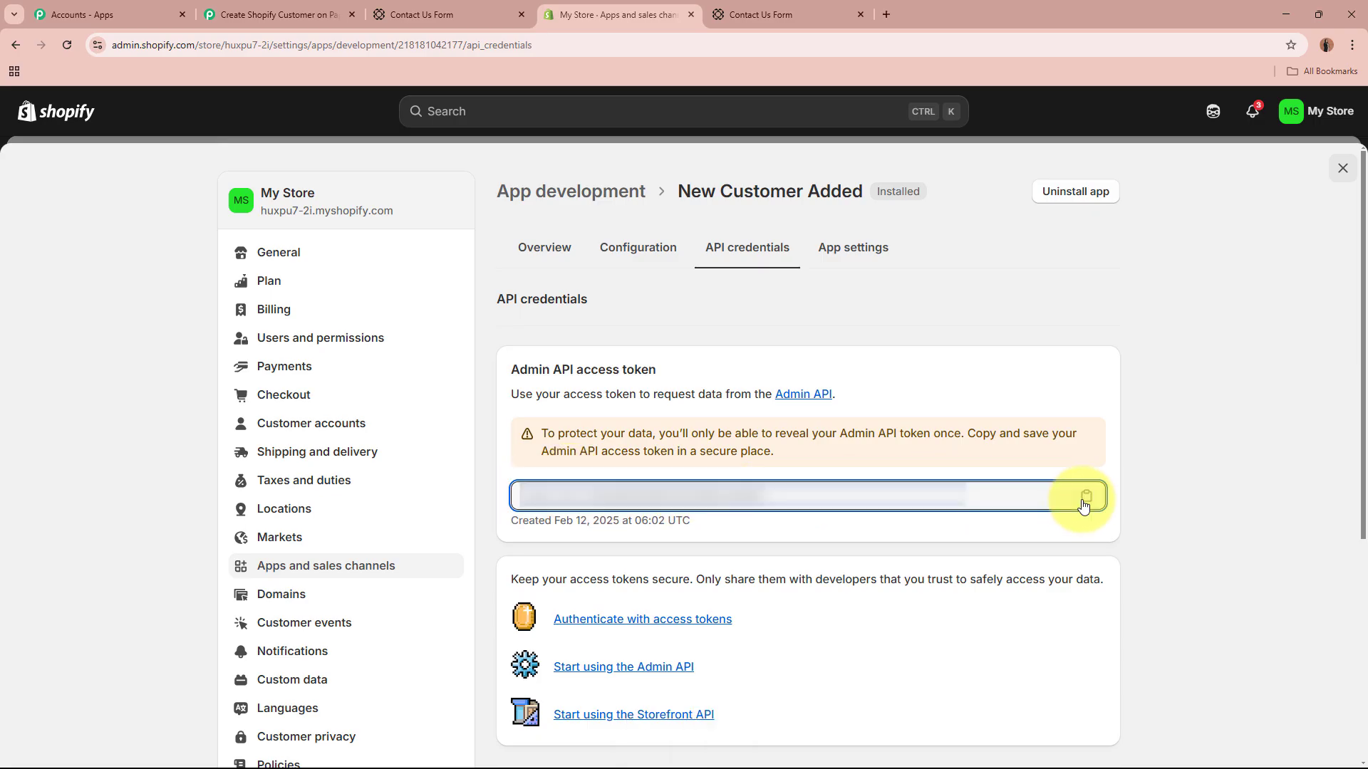
Step: Paste the token into Pabbly's Admin API Access Token field and save the connection
{"action": "left_click", "coordinate": [296, 16]}
{"action": "left_click", "coordinate": [801, 396]}
{"action": "key", "text": "ctrl+v"}
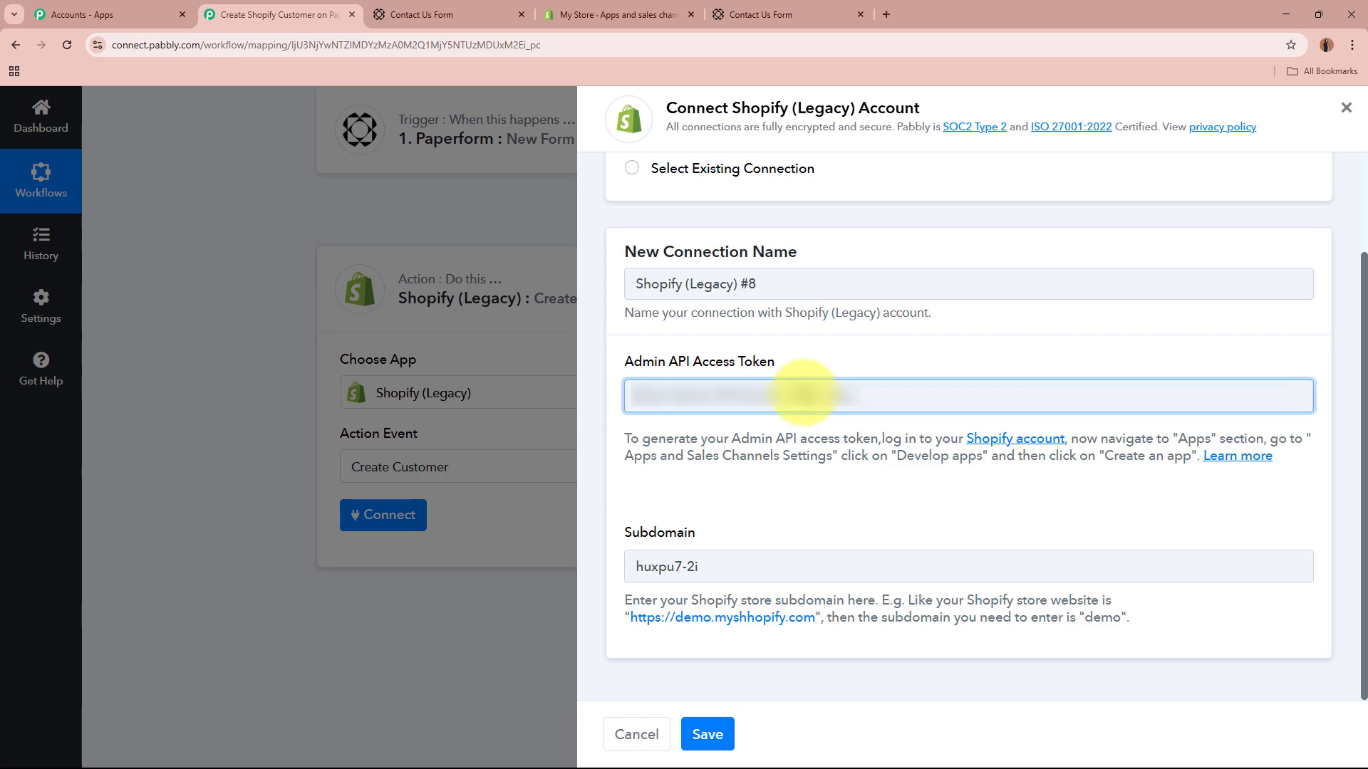
{"action": "left_click", "coordinate": [707, 733]}
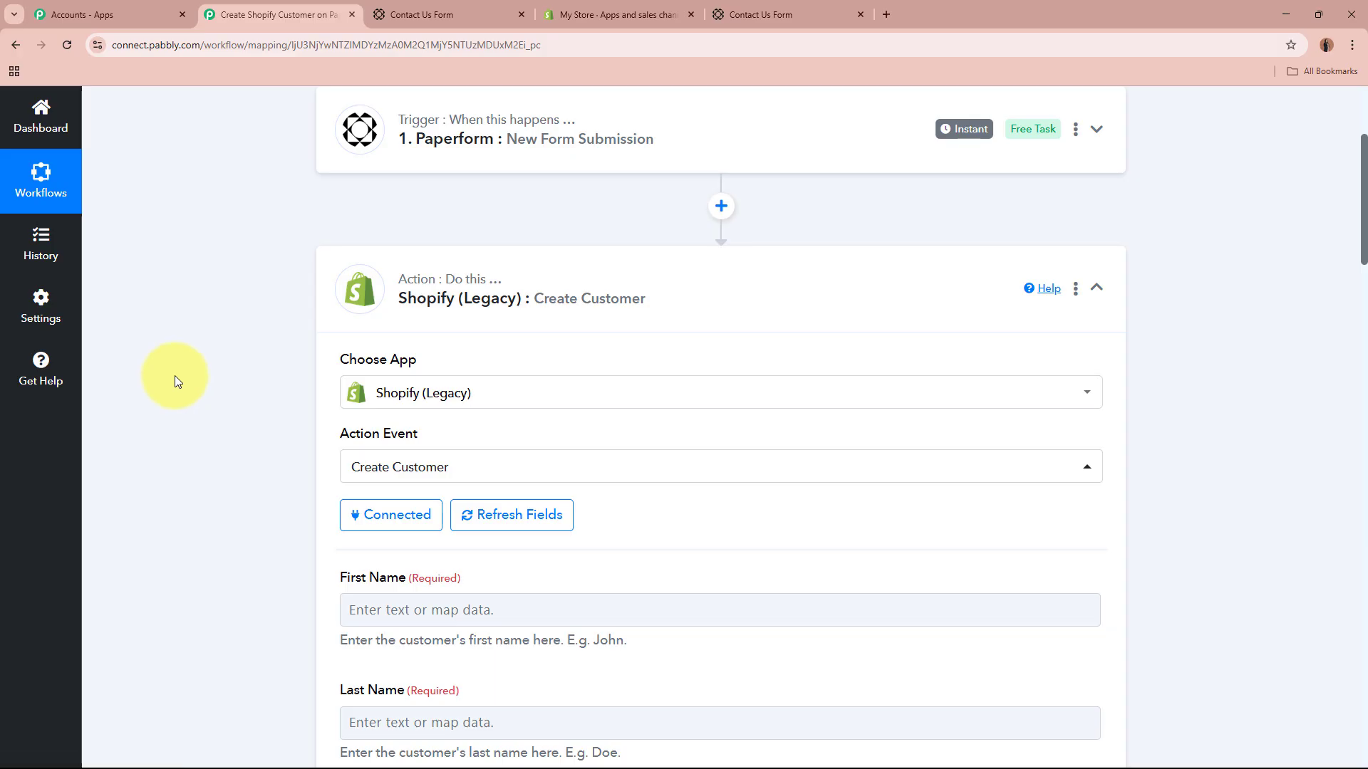
Step: Map First Name to '1. Data 0 Value' from the Paperform New Form Submission data
{"action": "scroll", "coordinate": [236, 433], "scroll_direction": "down", "scroll_amount": 10}
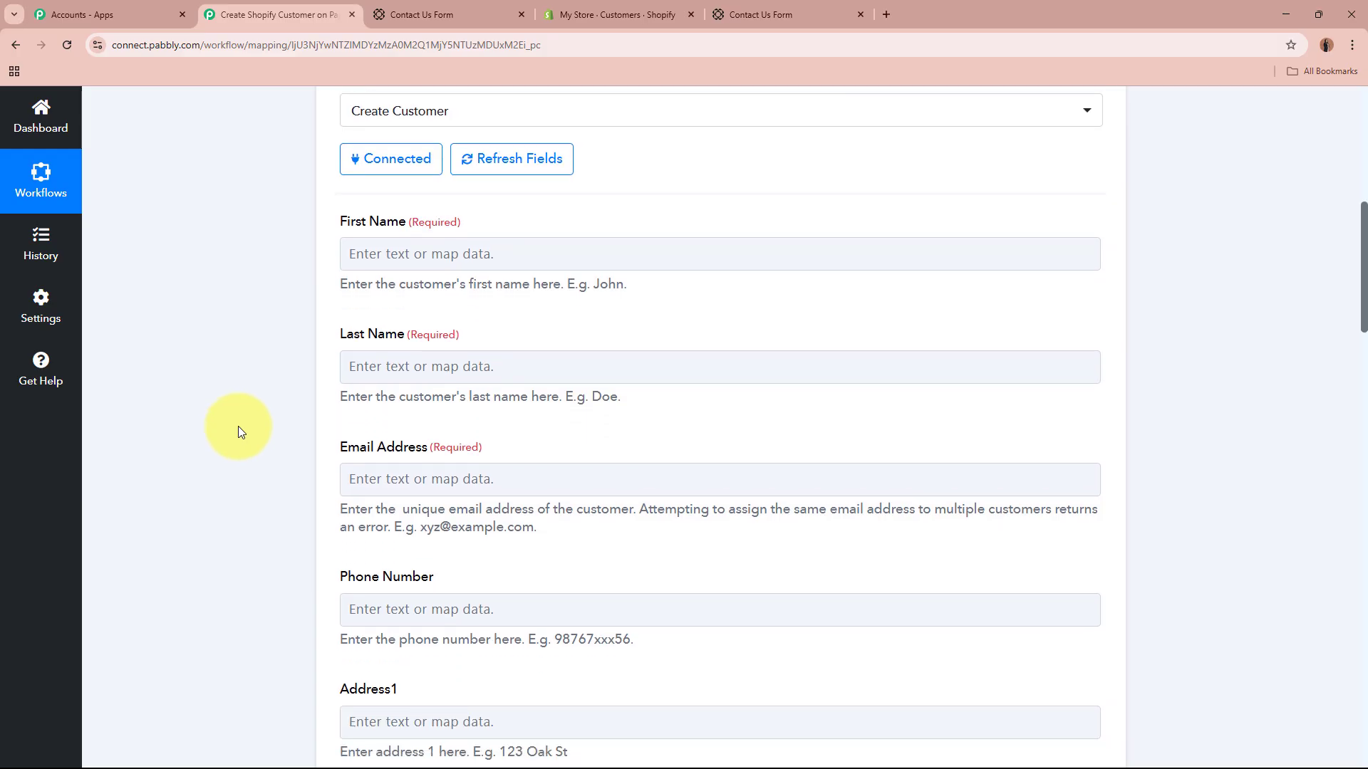
{"action": "scroll", "coordinate": [238, 426], "scroll_direction": "down", "scroll_amount": 8}
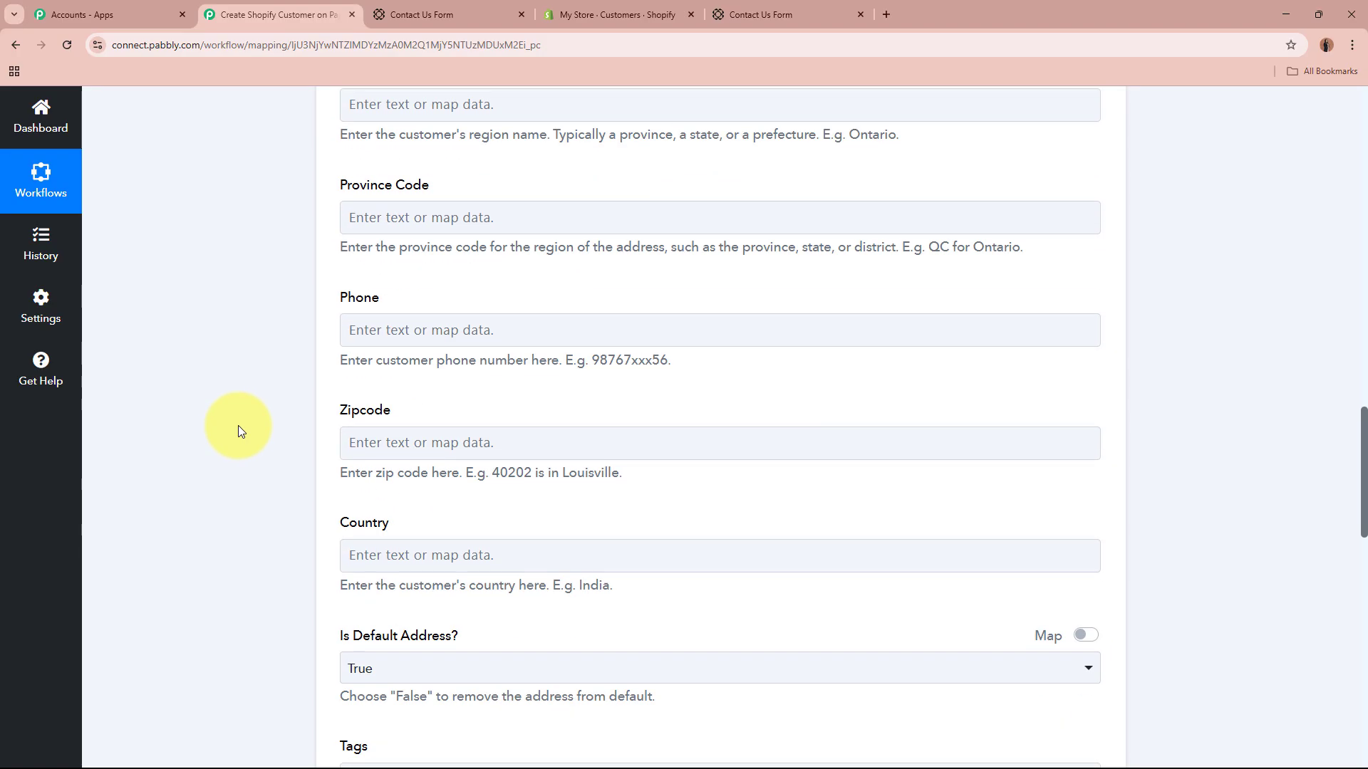
{"action": "scroll", "coordinate": [237, 425], "scroll_direction": "up", "scroll_amount": 15}
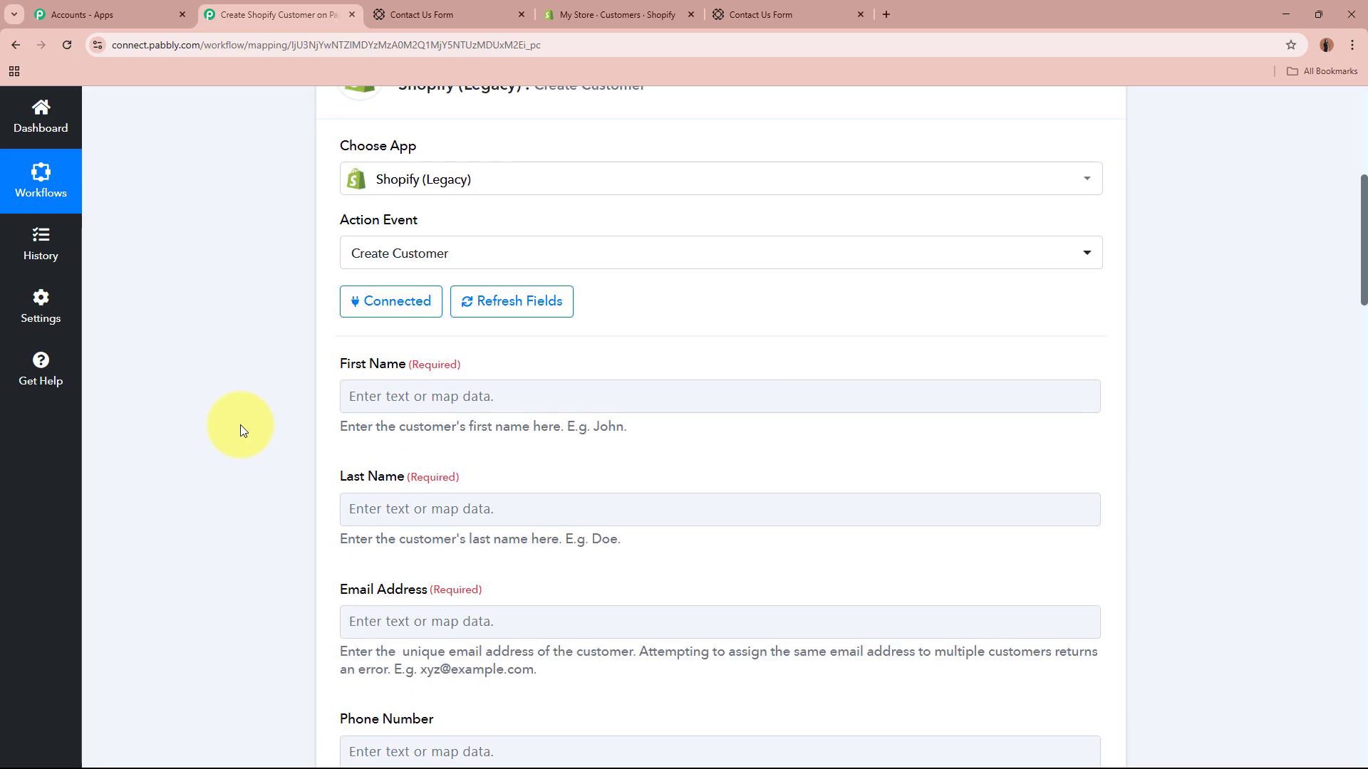
{"action": "left_click", "coordinate": [392, 396]}
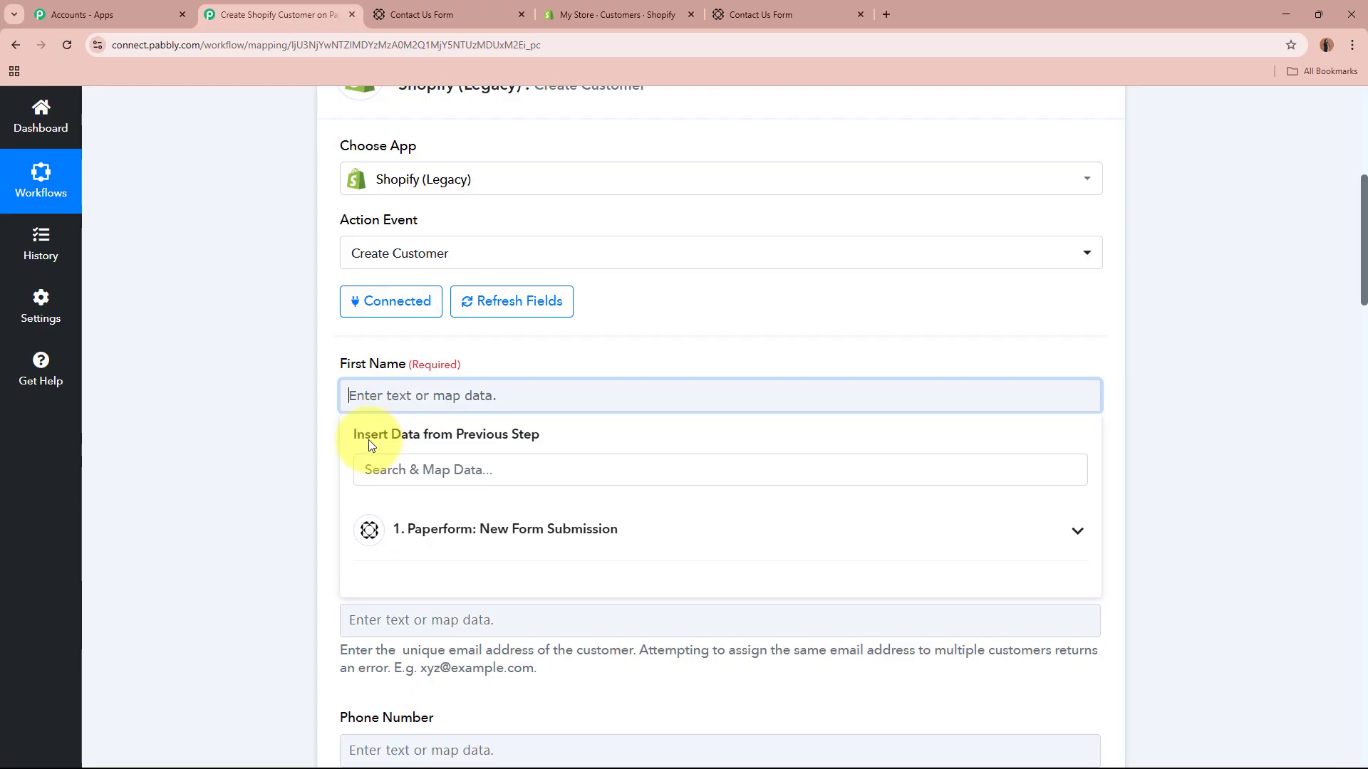
{"action": "left_click", "coordinate": [199, 460]}
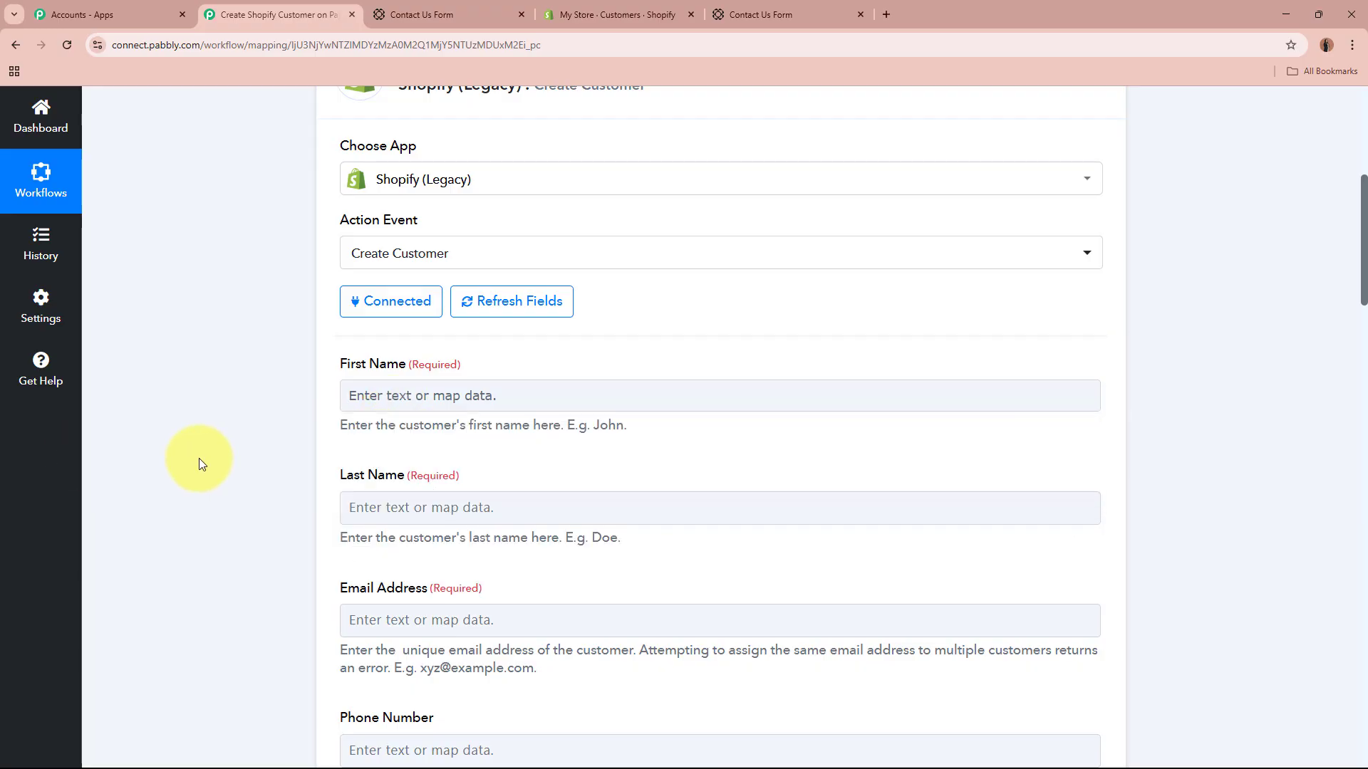
{"action": "scroll", "coordinate": [203, 456], "scroll_direction": "up", "scroll_amount": 7}
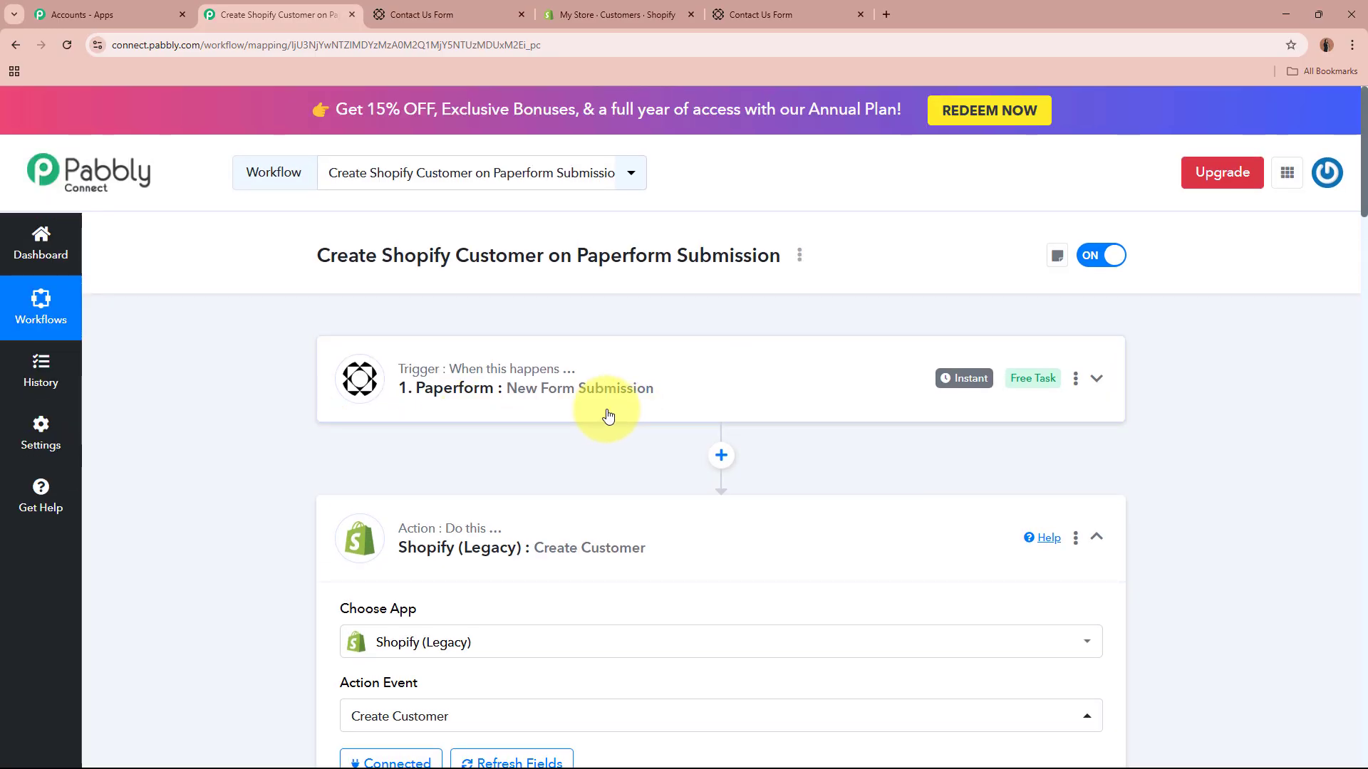
{"action": "scroll", "coordinate": [608, 412], "scroll_direction": "down", "scroll_amount": 6}
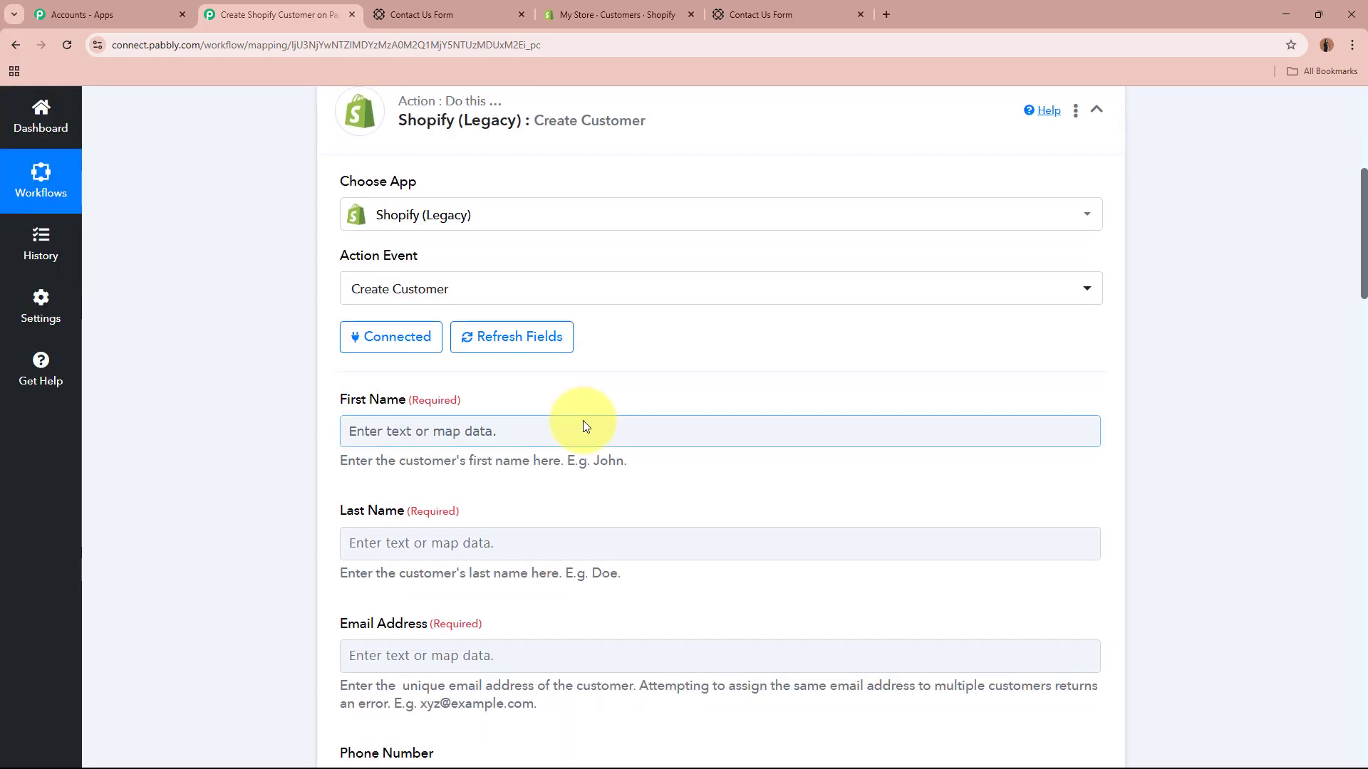
{"action": "left_click", "coordinate": [583, 421]}
{"action": "scroll", "coordinate": [182, 432], "scroll_direction": "down", "scroll_amount": 2}
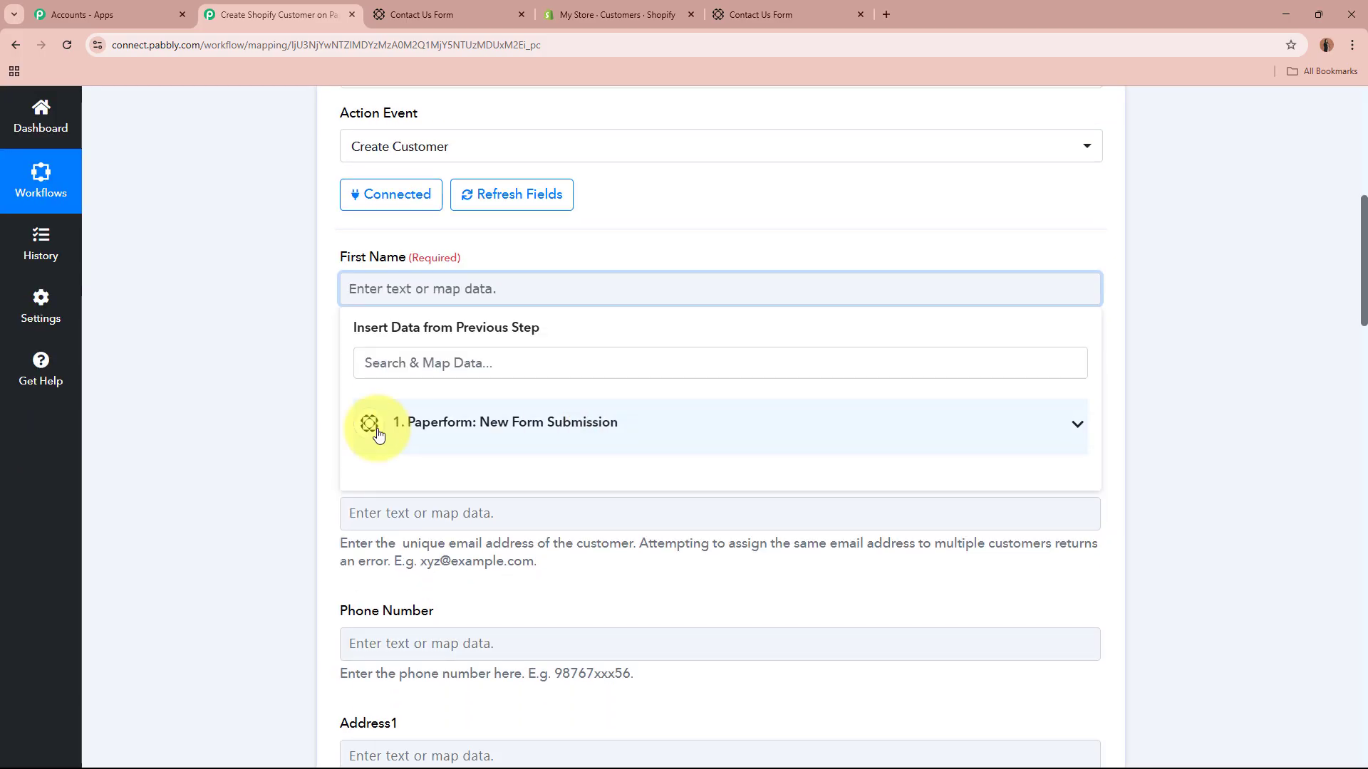
{"action": "left_click", "coordinate": [608, 427]}
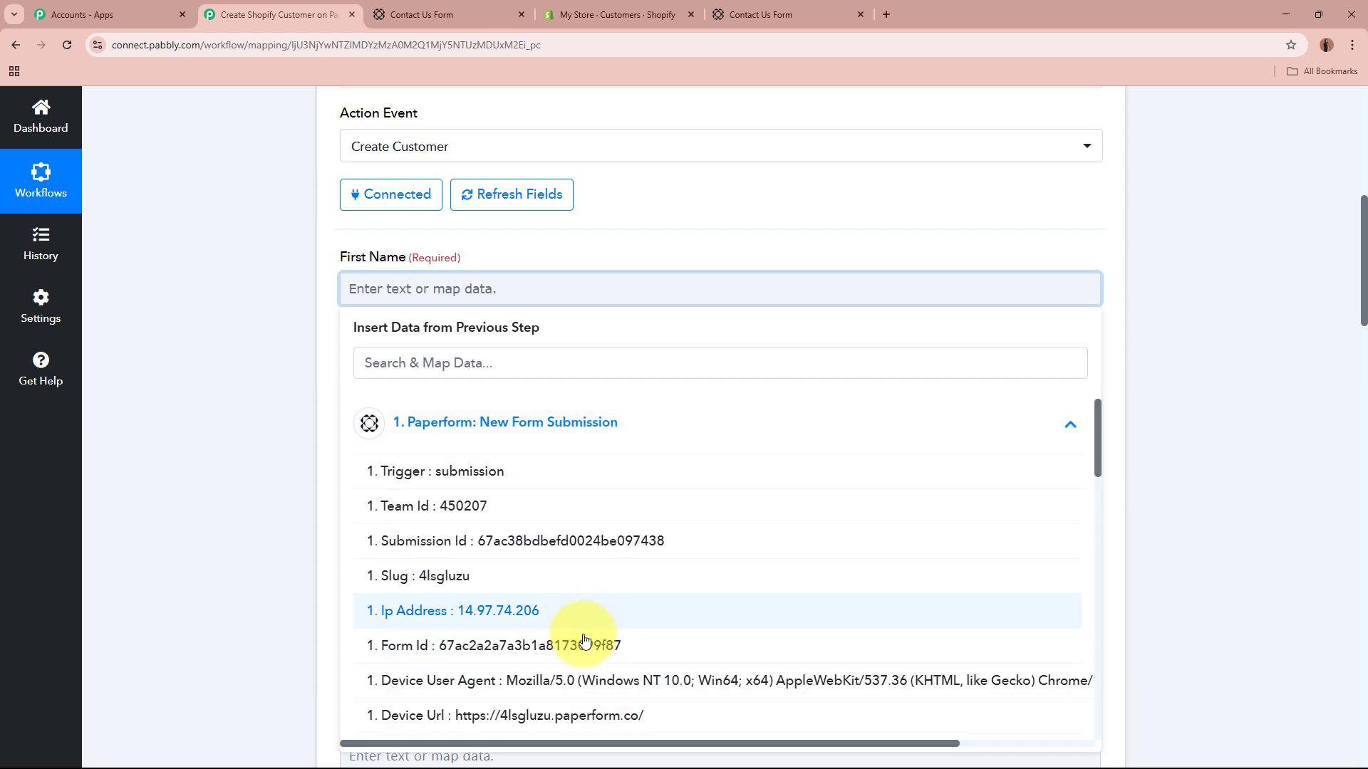
{"action": "scroll", "coordinate": [584, 639], "scroll_direction": "down", "scroll_amount": 10}
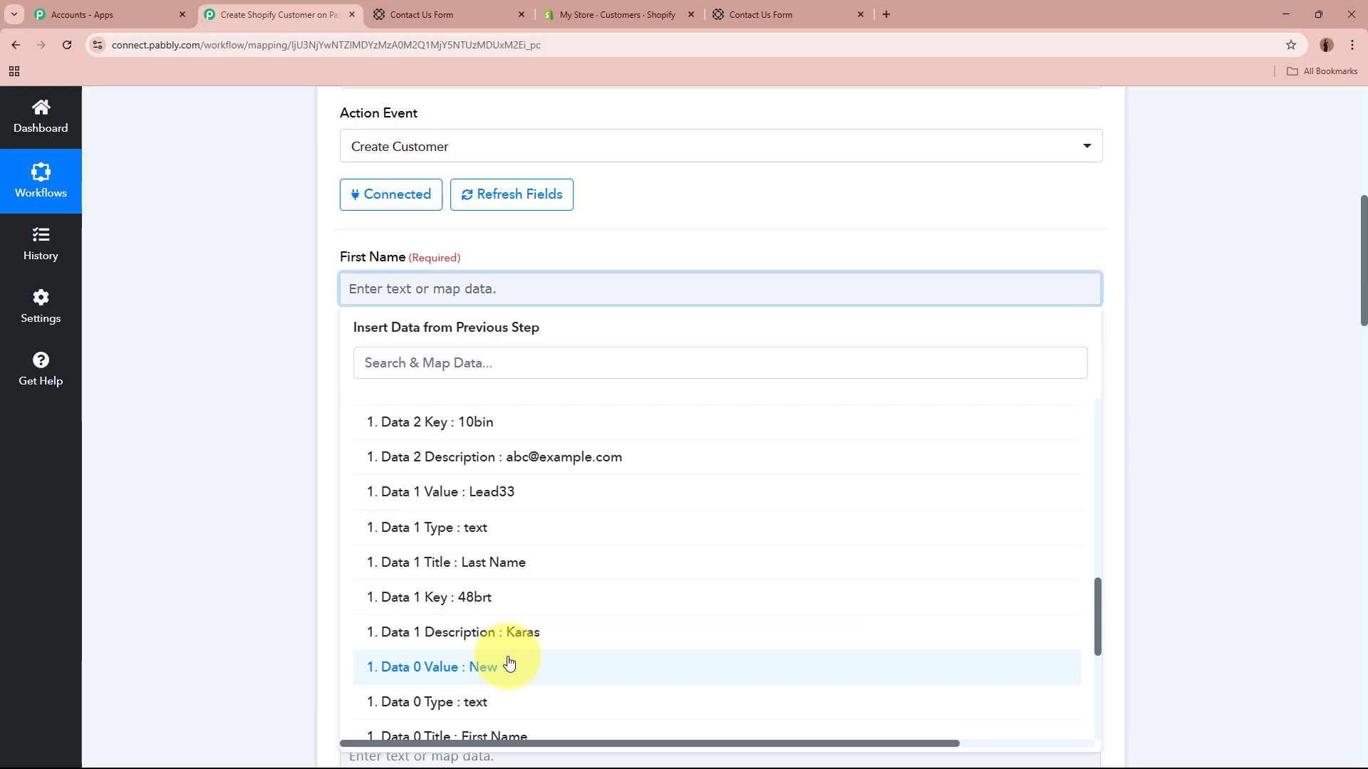
{"action": "scroll", "coordinate": [512, 664], "scroll_direction": "up", "scroll_amount": 3}
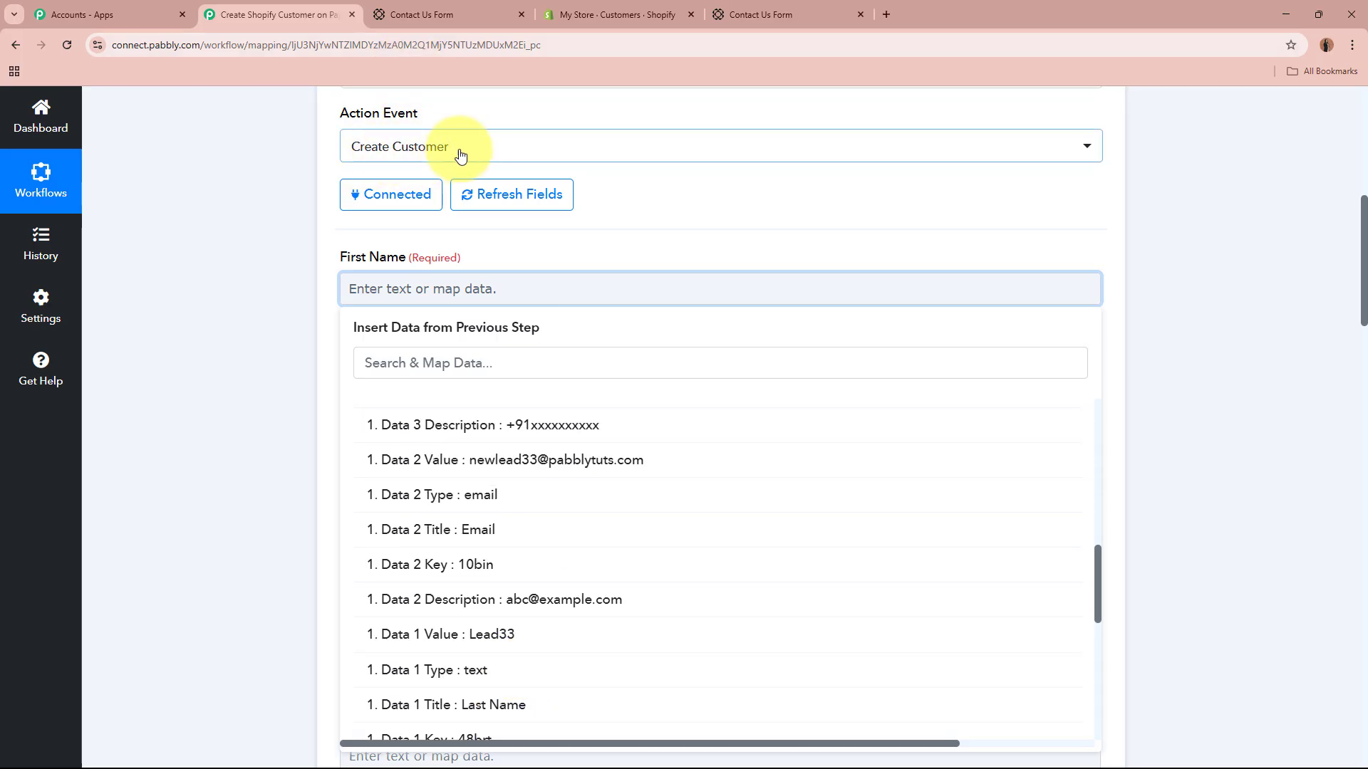
{"action": "scroll", "coordinate": [541, 485], "scroll_direction": "down", "scroll_amount": 3}
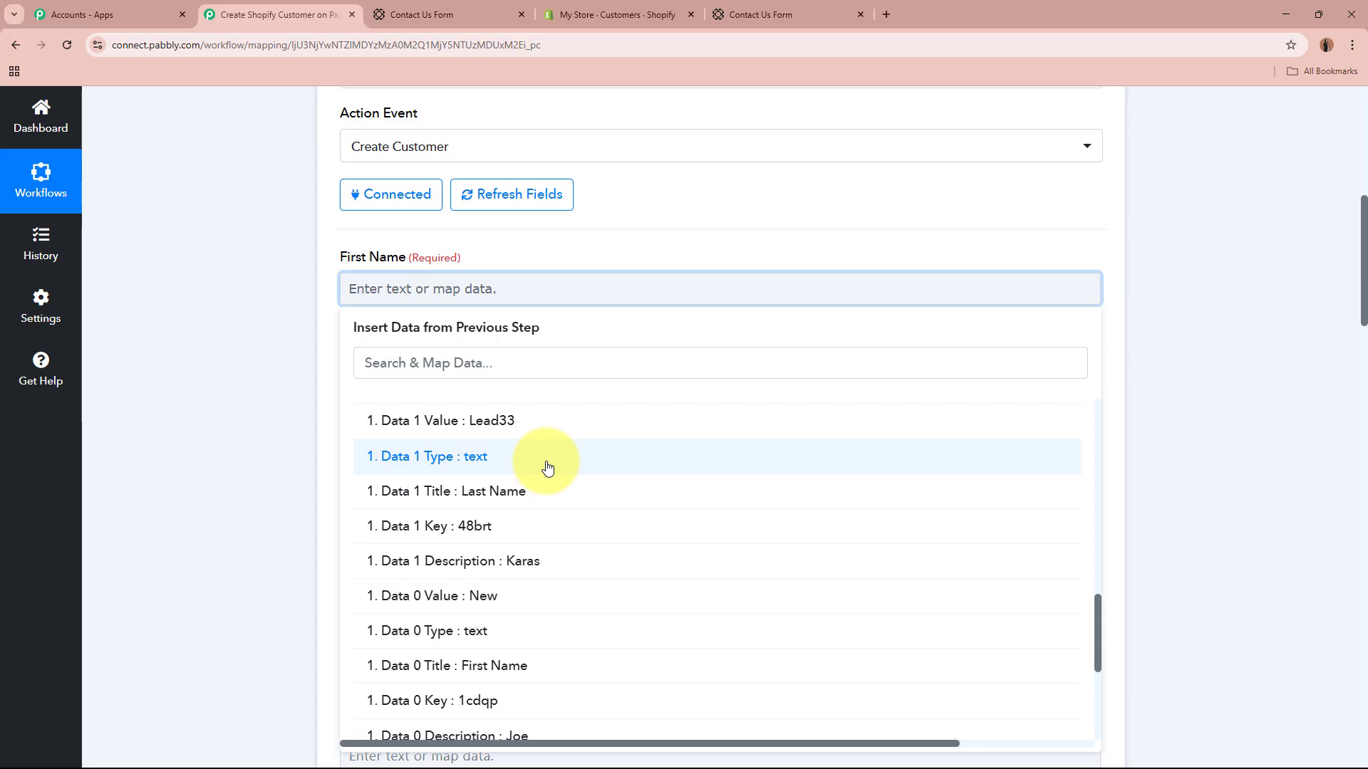
{"action": "left_click", "coordinate": [540, 594]}
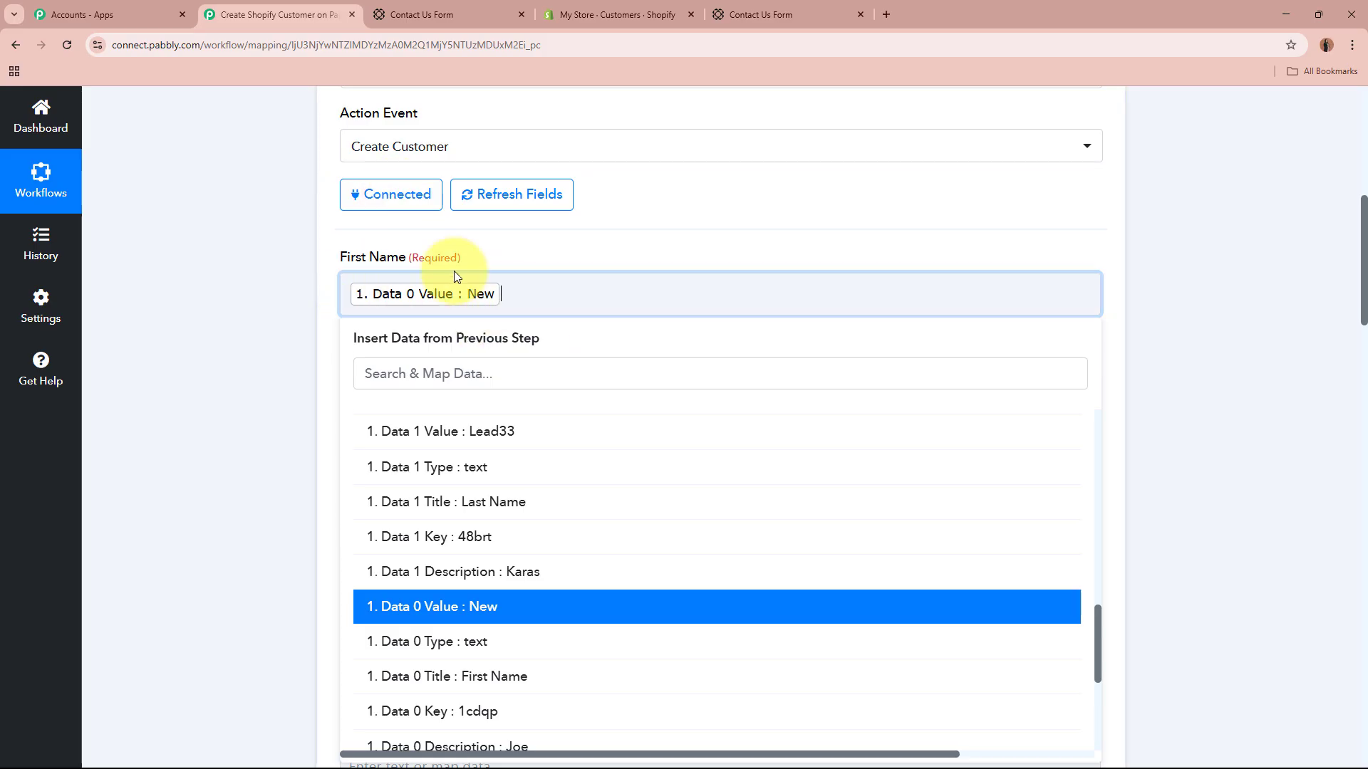
{"action": "left_click", "coordinate": [271, 382]}
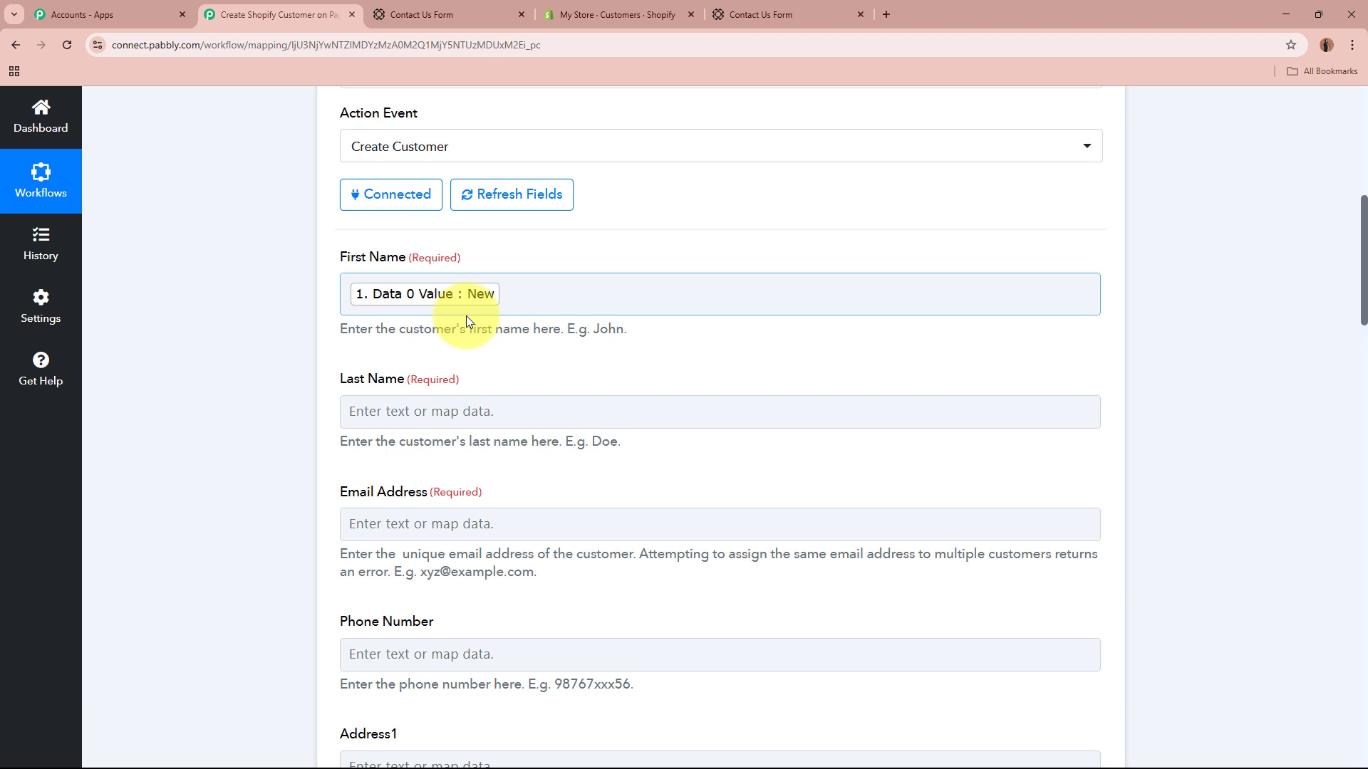
Step: Map Last Name to the Paperform submission's Data 1 Value
{"action": "scroll", "coordinate": [466, 315], "scroll_direction": "up", "scroll_amount": 6}
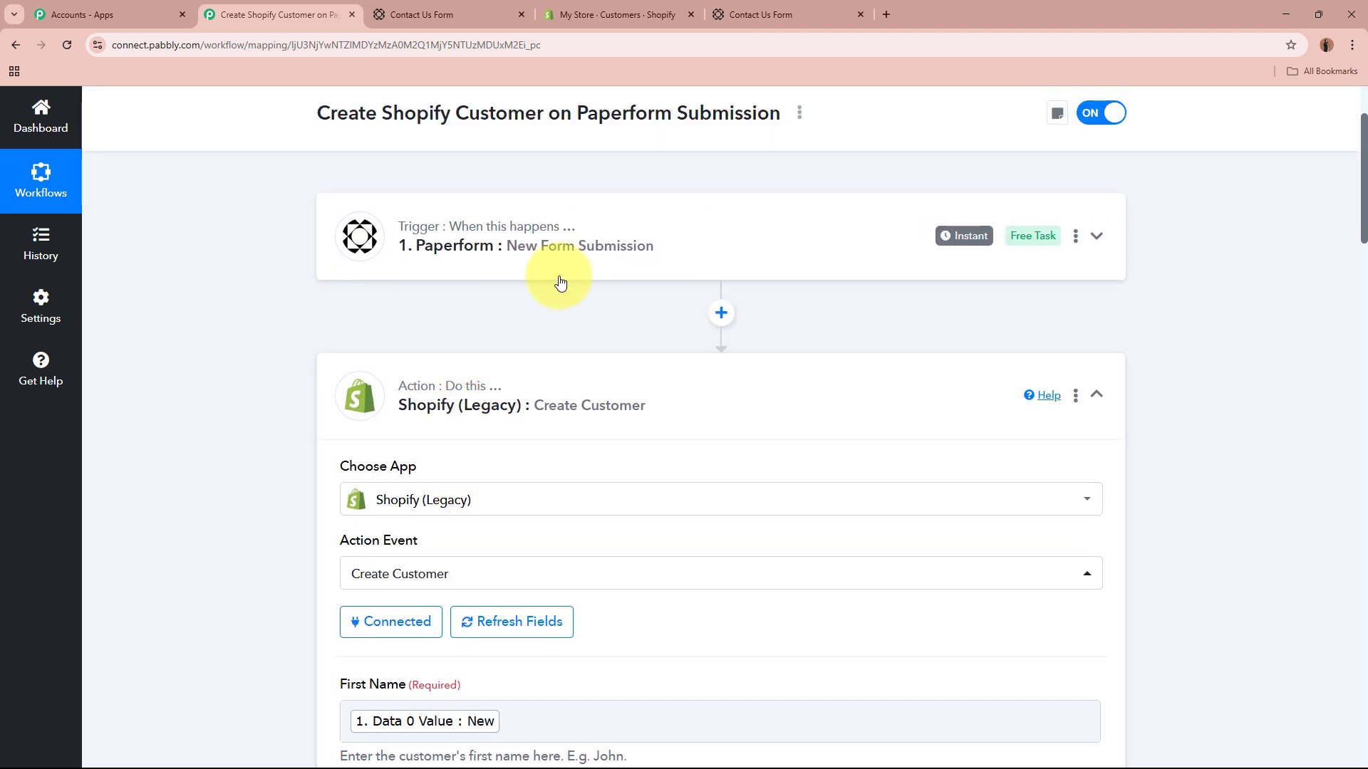
{"action": "scroll", "coordinate": [740, 254], "scroll_direction": "down", "scroll_amount": 5}
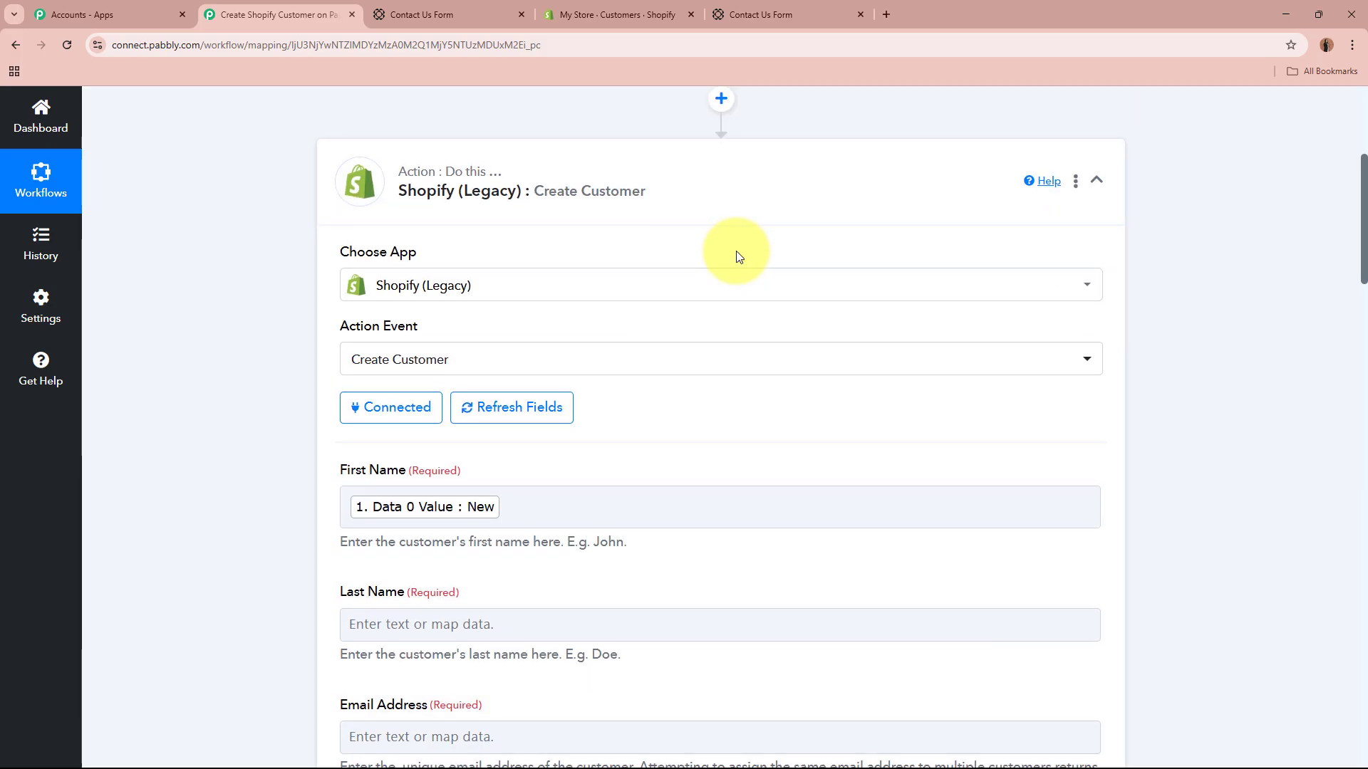
{"action": "scroll", "coordinate": [737, 251], "scroll_direction": "down", "scroll_amount": 2}
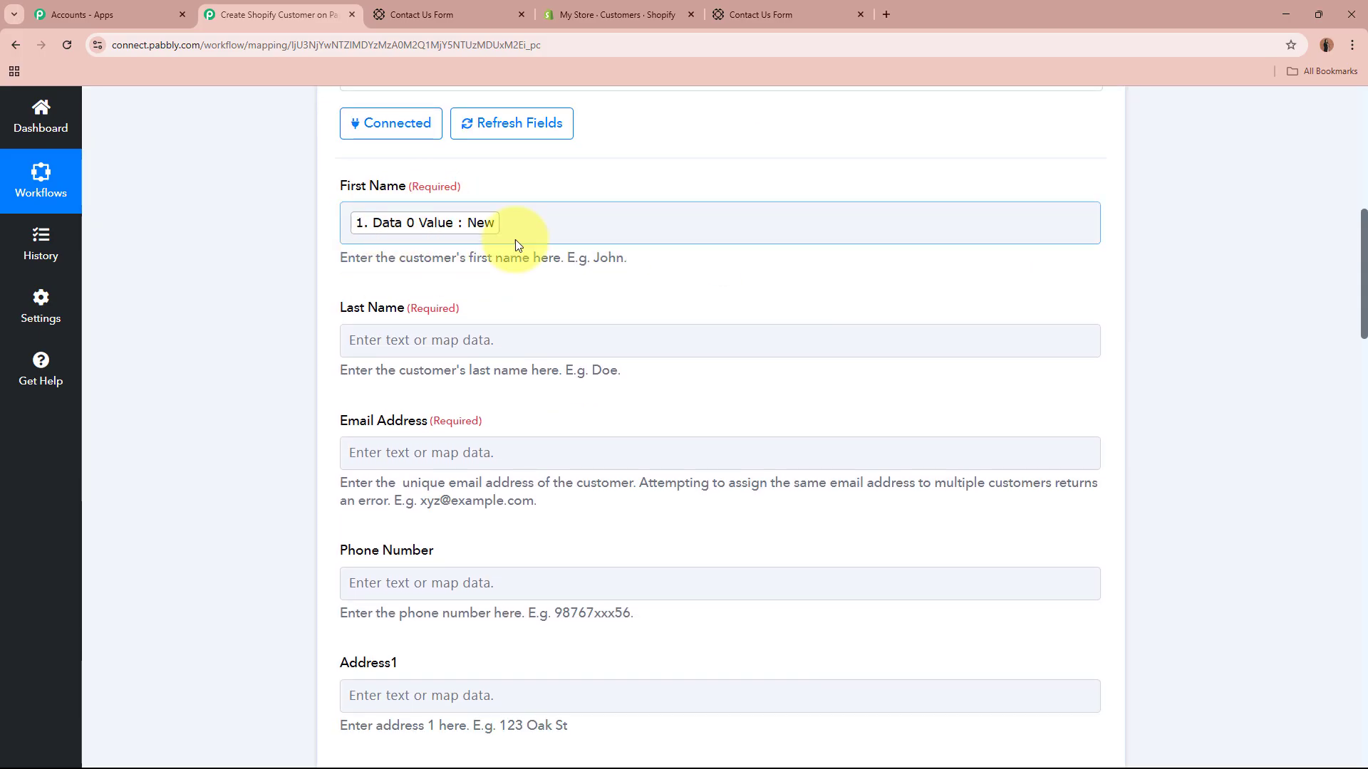
{"action": "scroll", "coordinate": [288, 225], "scroll_direction": "down", "scroll_amount": 2}
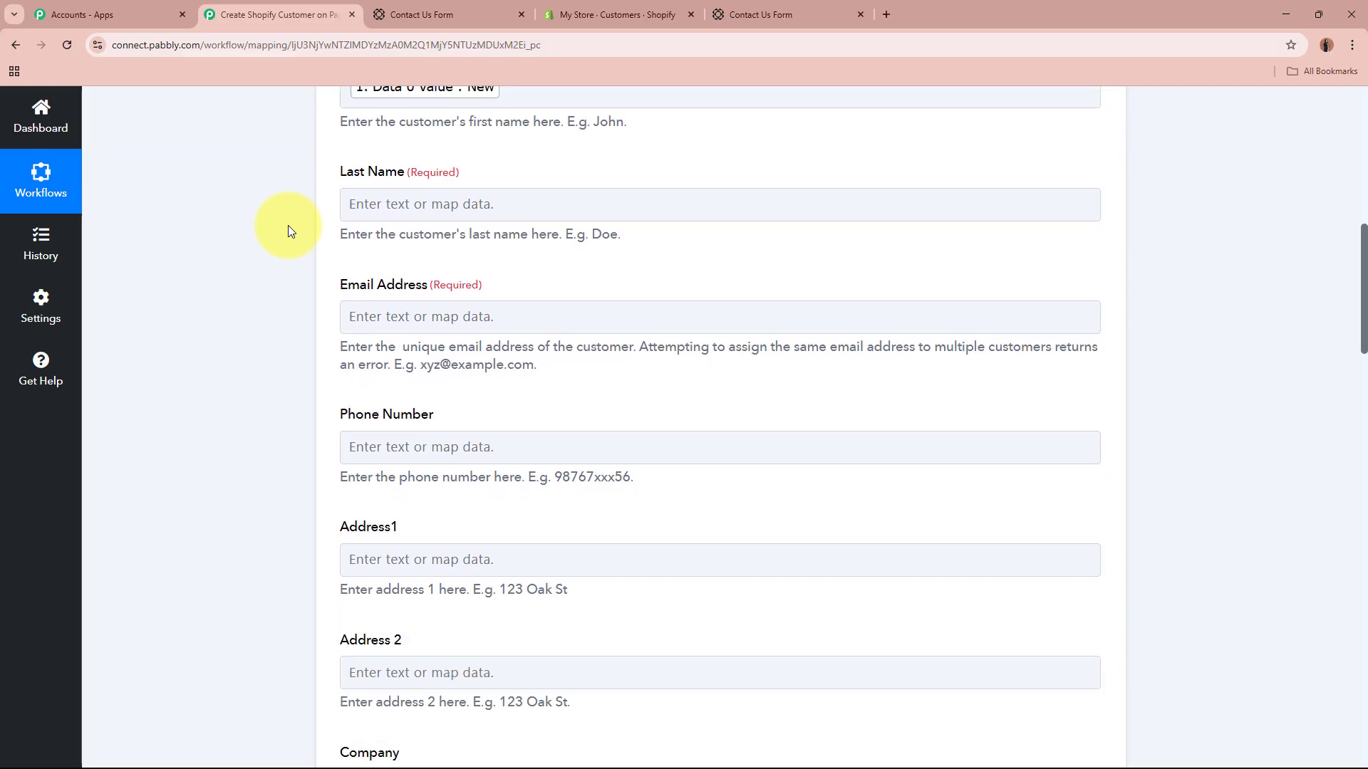
{"action": "left_click", "coordinate": [494, 199]}
{"action": "left_click", "coordinate": [549, 342]}
{"action": "scroll", "coordinate": [633, 548], "scroll_direction": "down", "scroll_amount": 7}
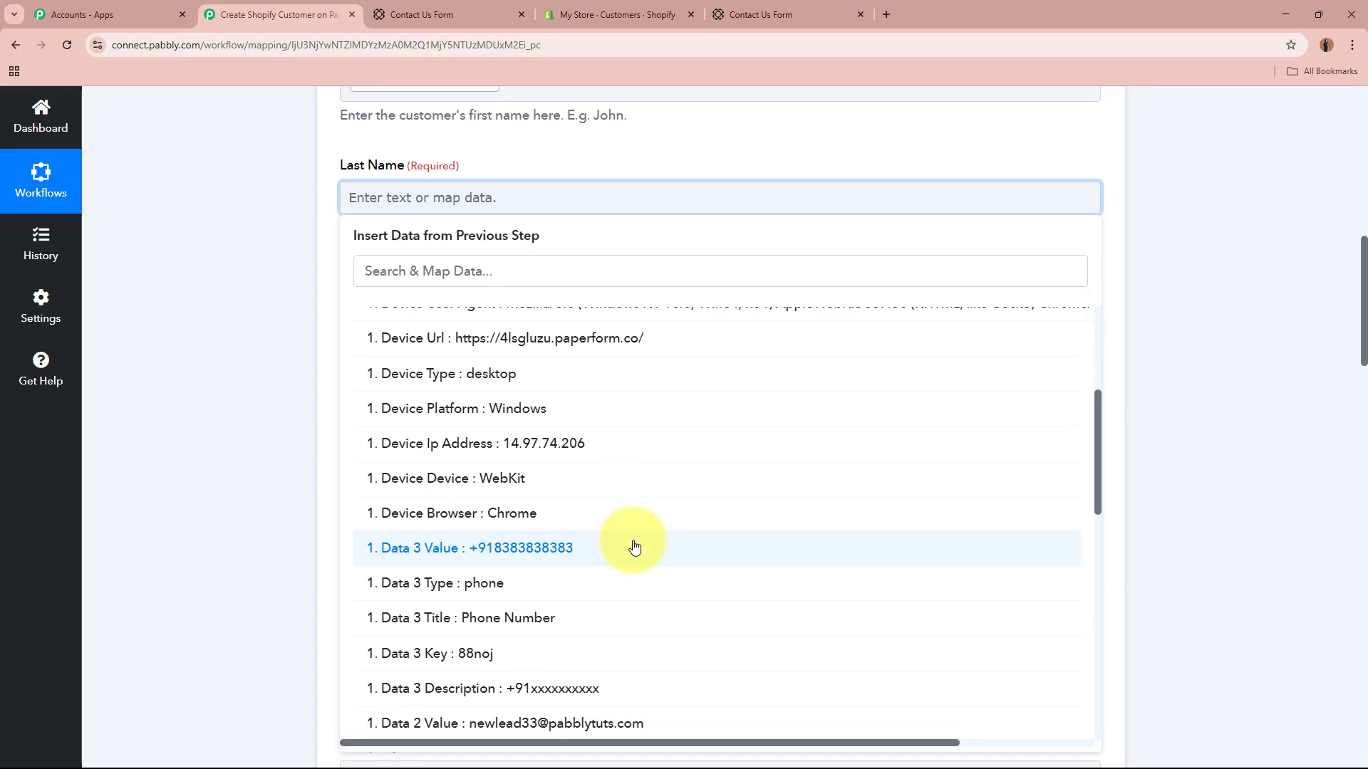
{"action": "scroll", "coordinate": [634, 547], "scroll_direction": "down", "scroll_amount": 5}
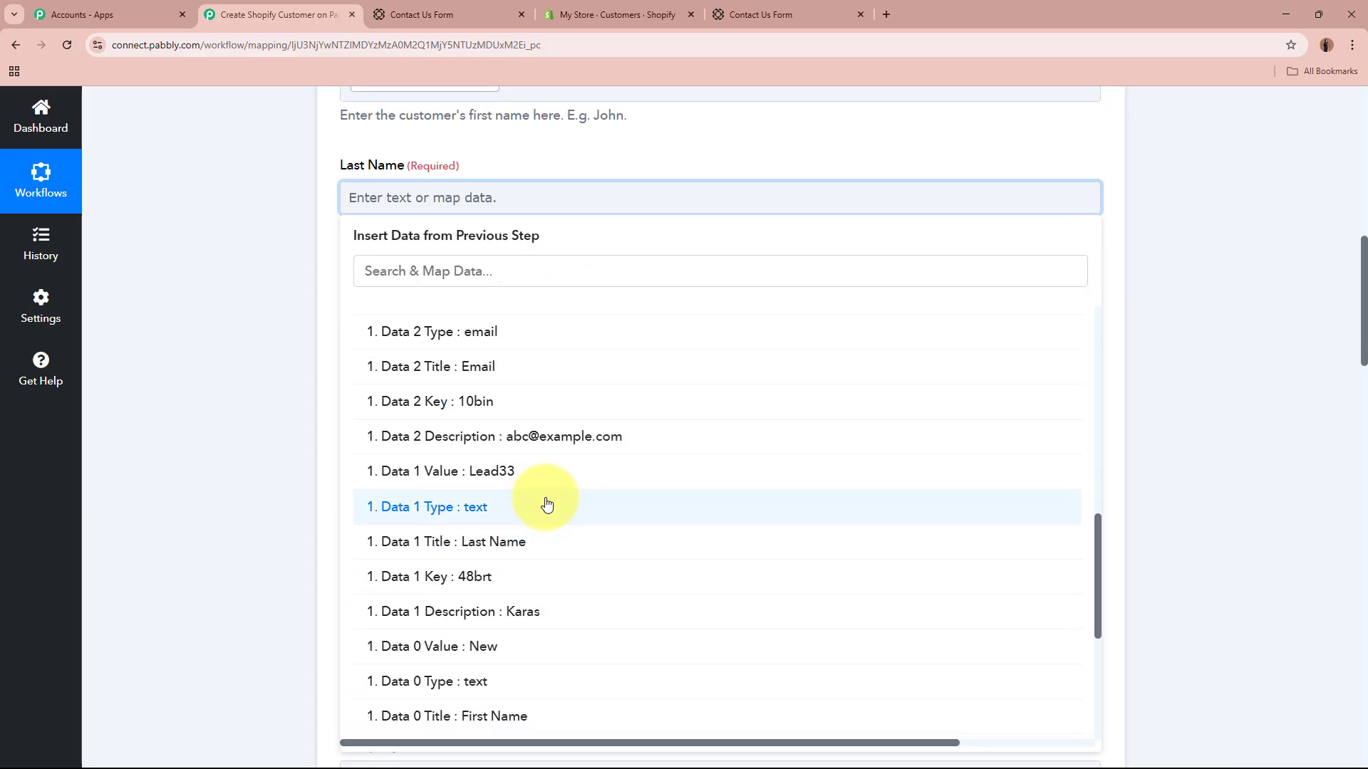
{"action": "left_click", "coordinate": [541, 468]}
Step: Map Email Address to the Paperform submission's Data 2 Value
{"action": "left_click", "coordinate": [284, 408]}
{"action": "left_click", "coordinate": [549, 320]}
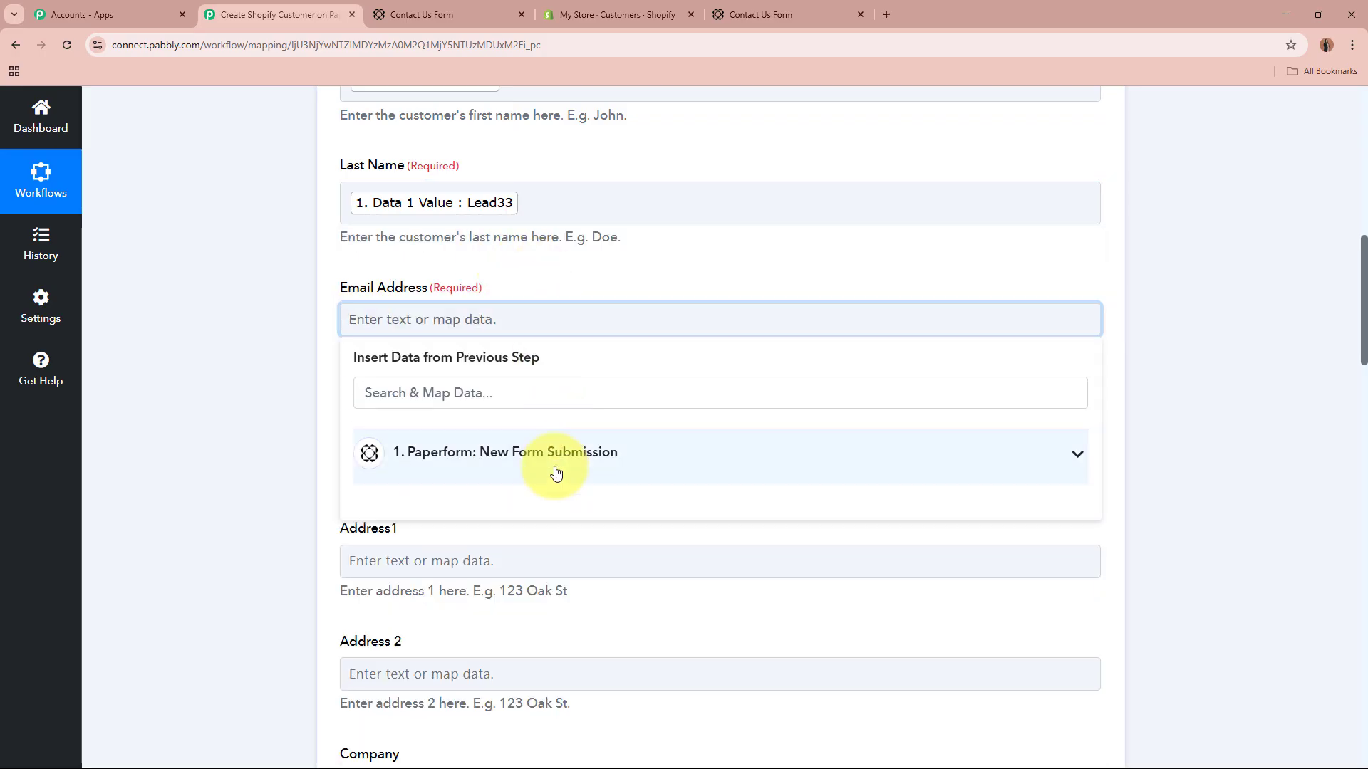
{"action": "left_click", "coordinate": [556, 462]}
{"action": "scroll", "coordinate": [616, 576], "scroll_direction": "down", "scroll_amount": 1}
{"action": "scroll", "coordinate": [617, 575], "scroll_direction": "down", "scroll_amount": 8}
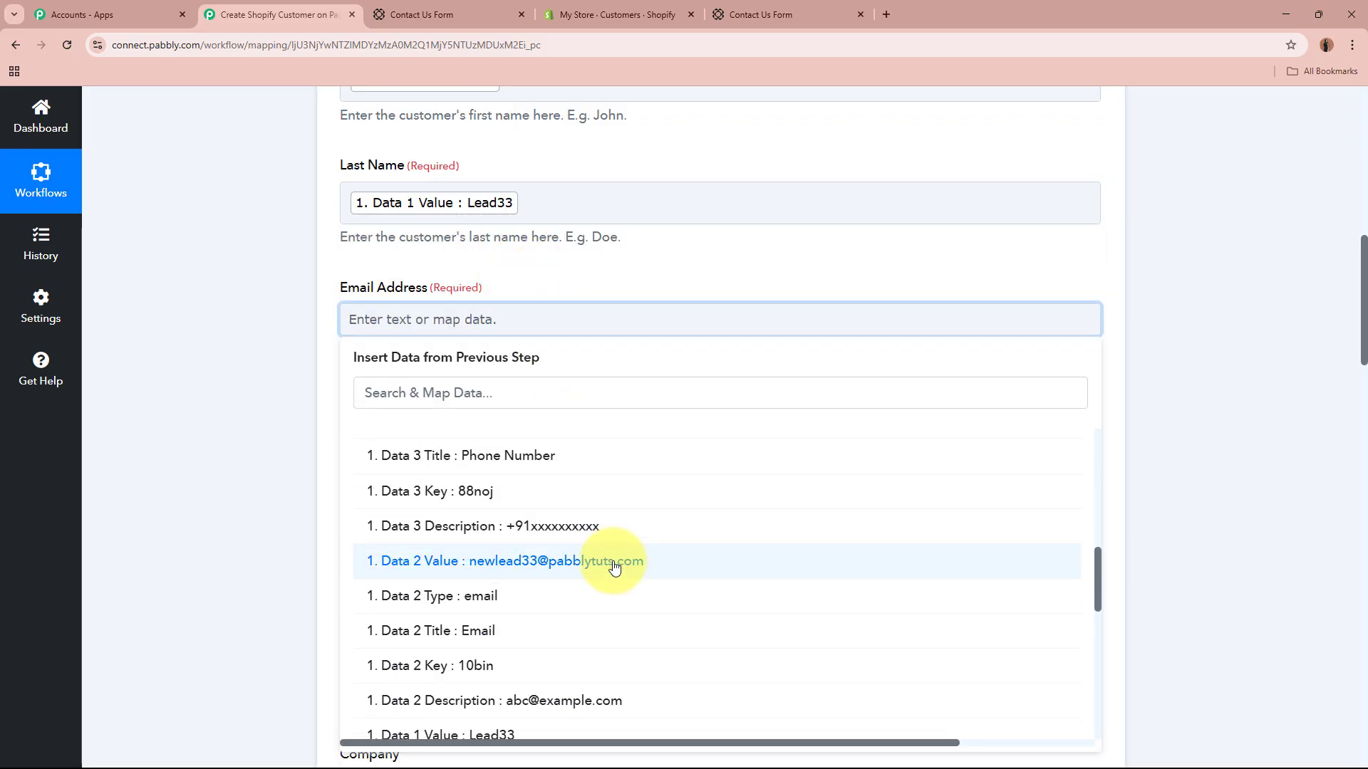
{"action": "left_click", "coordinate": [617, 565]}
Step: Map Phone Number to the Paperform submission's Data 3 Value
{"action": "left_click", "coordinate": [250, 404]}
{"action": "scroll", "coordinate": [269, 403], "scroll_direction": "down", "scroll_amount": 2}
{"action": "left_click", "coordinate": [433, 316]}
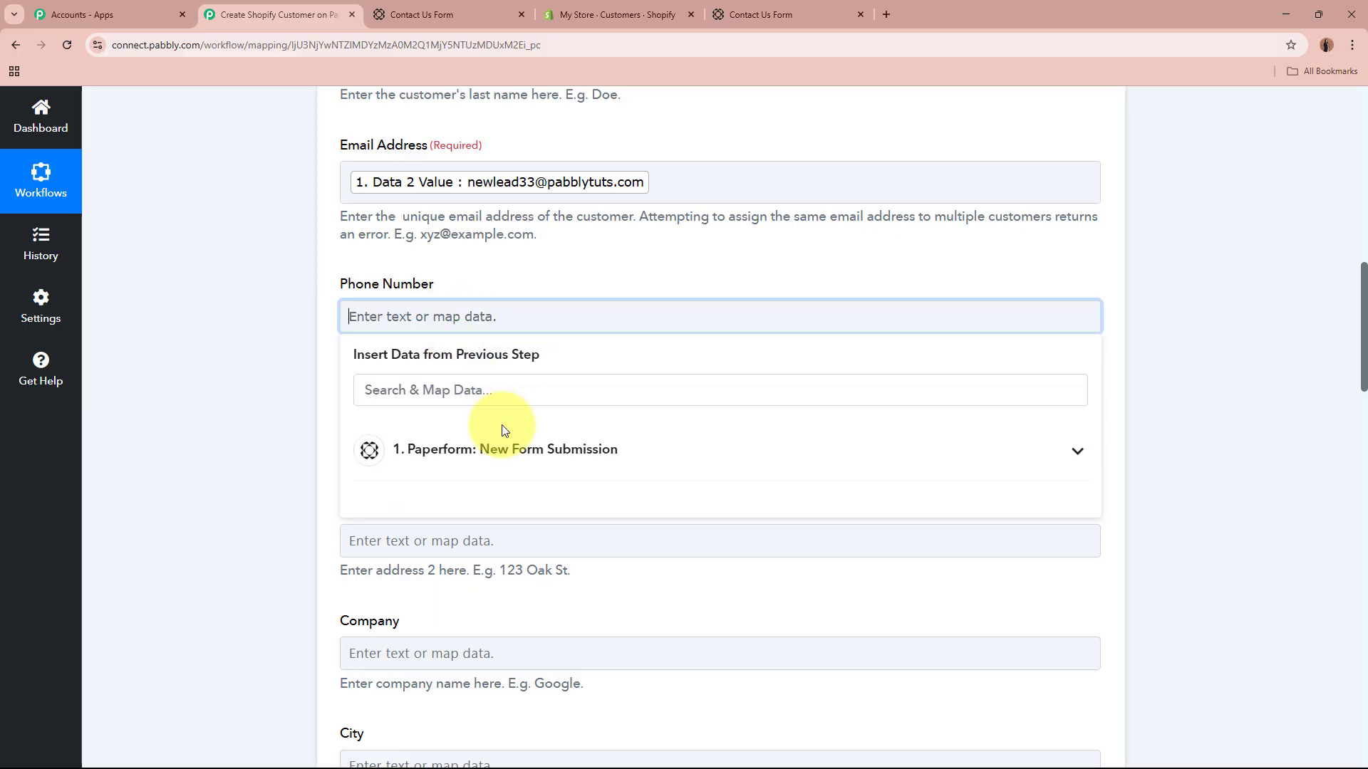
{"action": "left_click", "coordinate": [506, 449]}
{"action": "scroll", "coordinate": [613, 541], "scroll_direction": "down", "scroll_amount": 5}
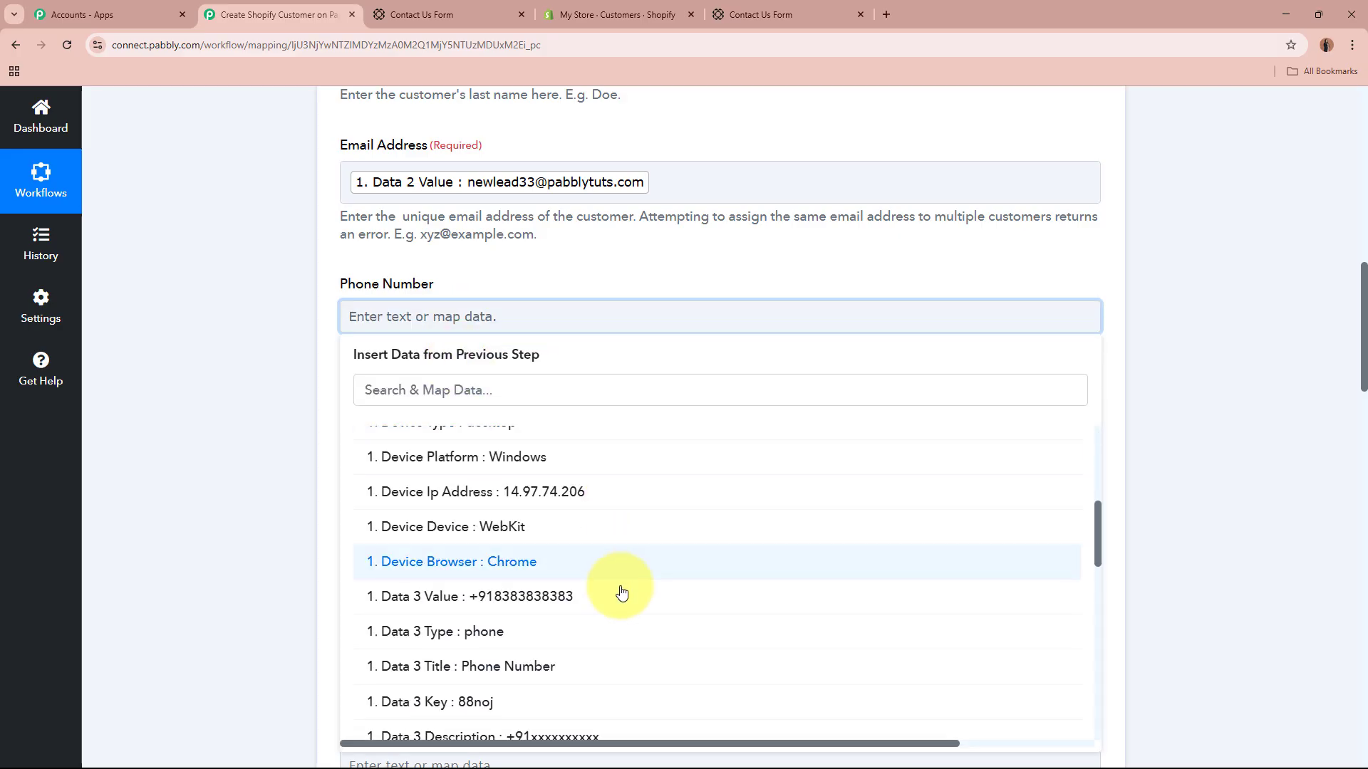
{"action": "left_click", "coordinate": [620, 597]}
{"action": "left_click", "coordinate": [229, 445]}
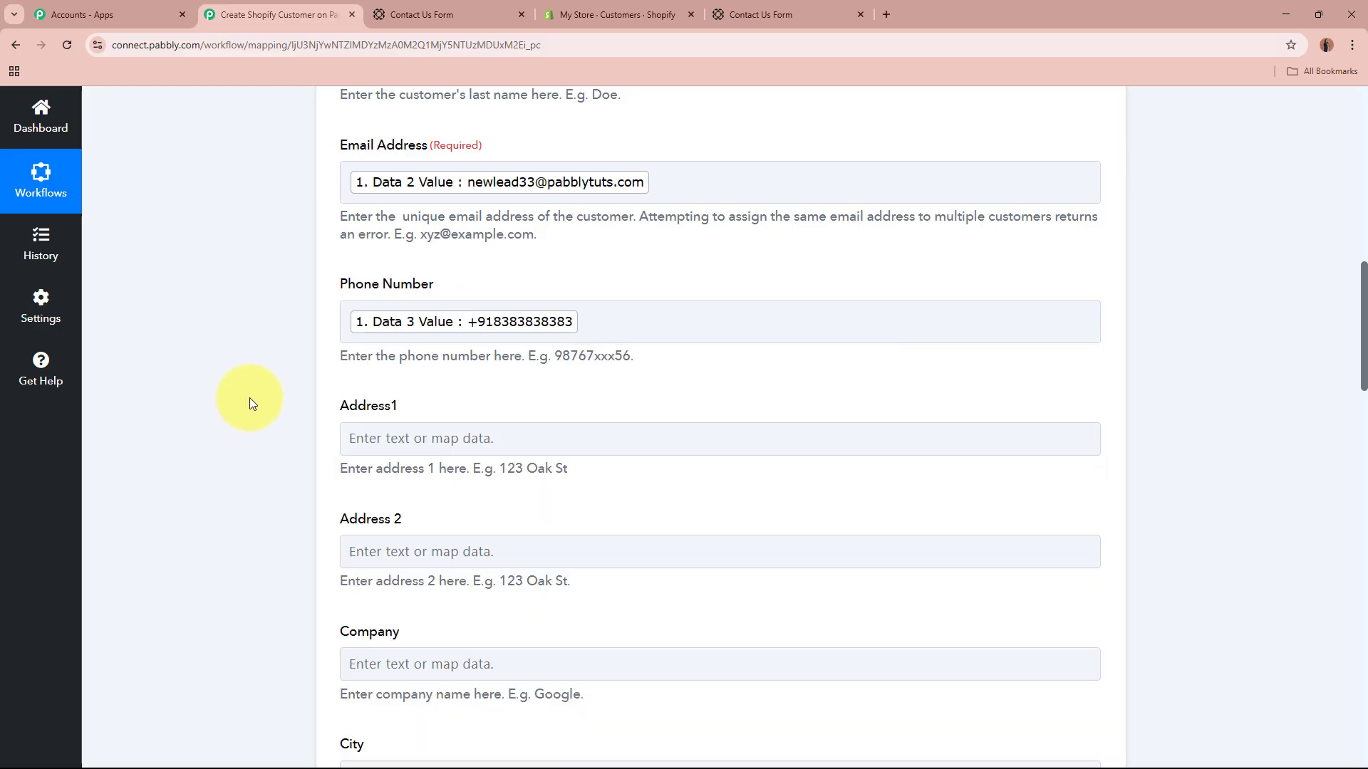
Step: Fill the customer Note field with 'New Lead'
{"action": "scroll", "coordinate": [271, 395], "scroll_direction": "down", "scroll_amount": 10}
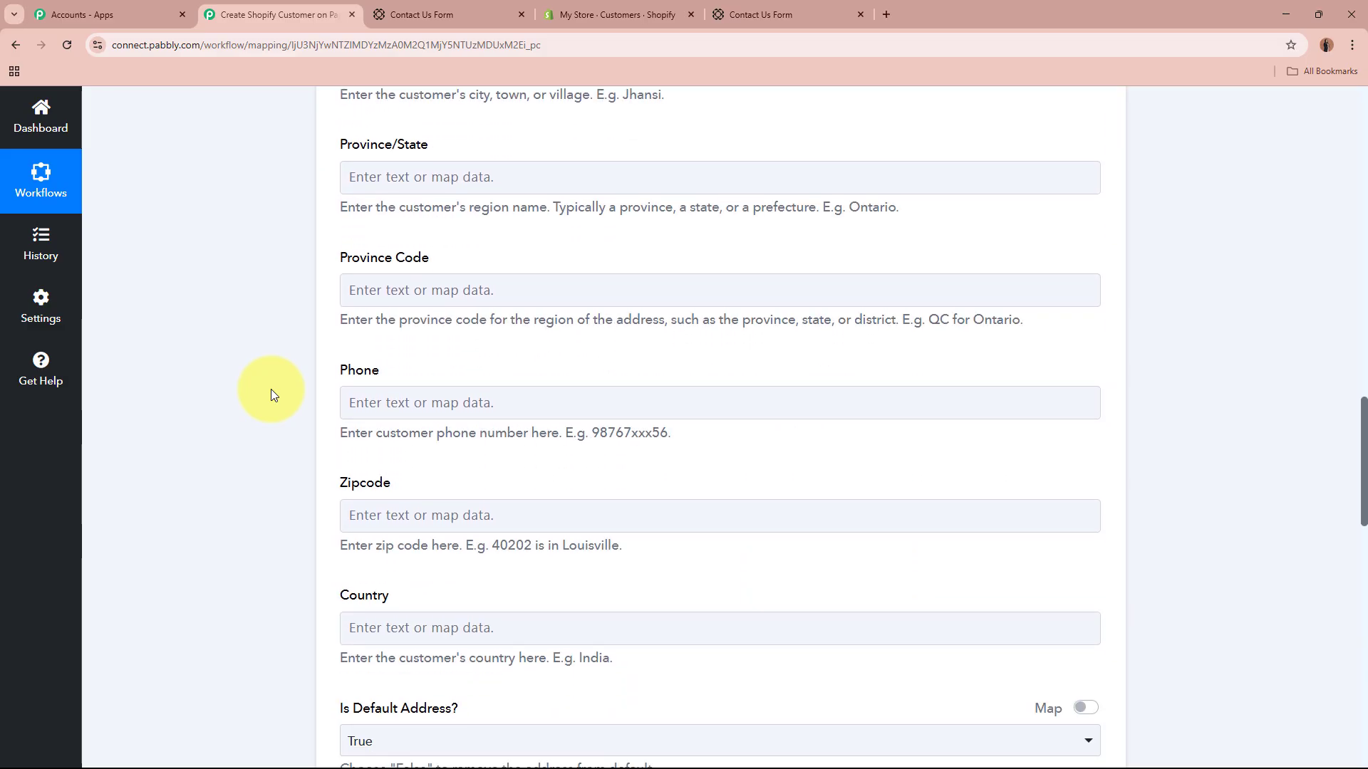
{"action": "scroll", "coordinate": [271, 389], "scroll_direction": "down", "scroll_amount": 8}
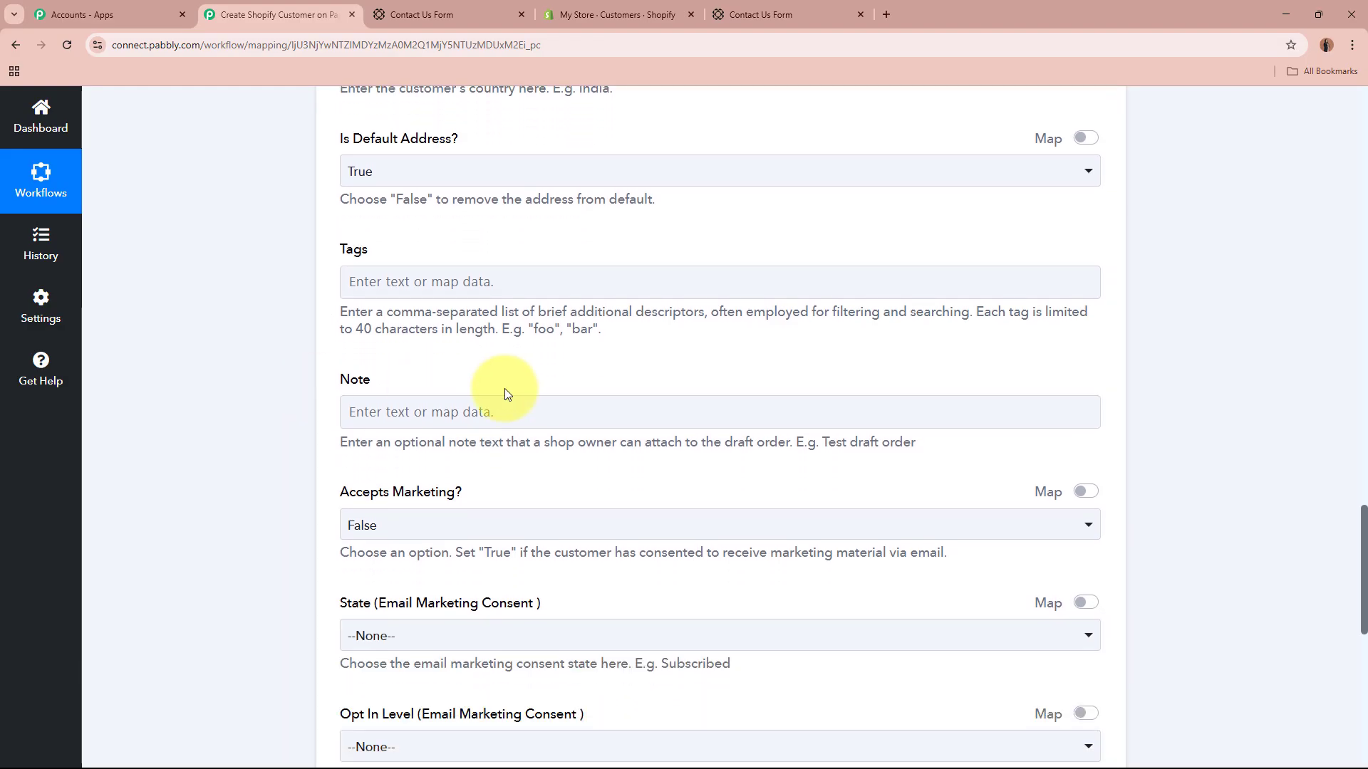
{"action": "left_click", "coordinate": [538, 402]}
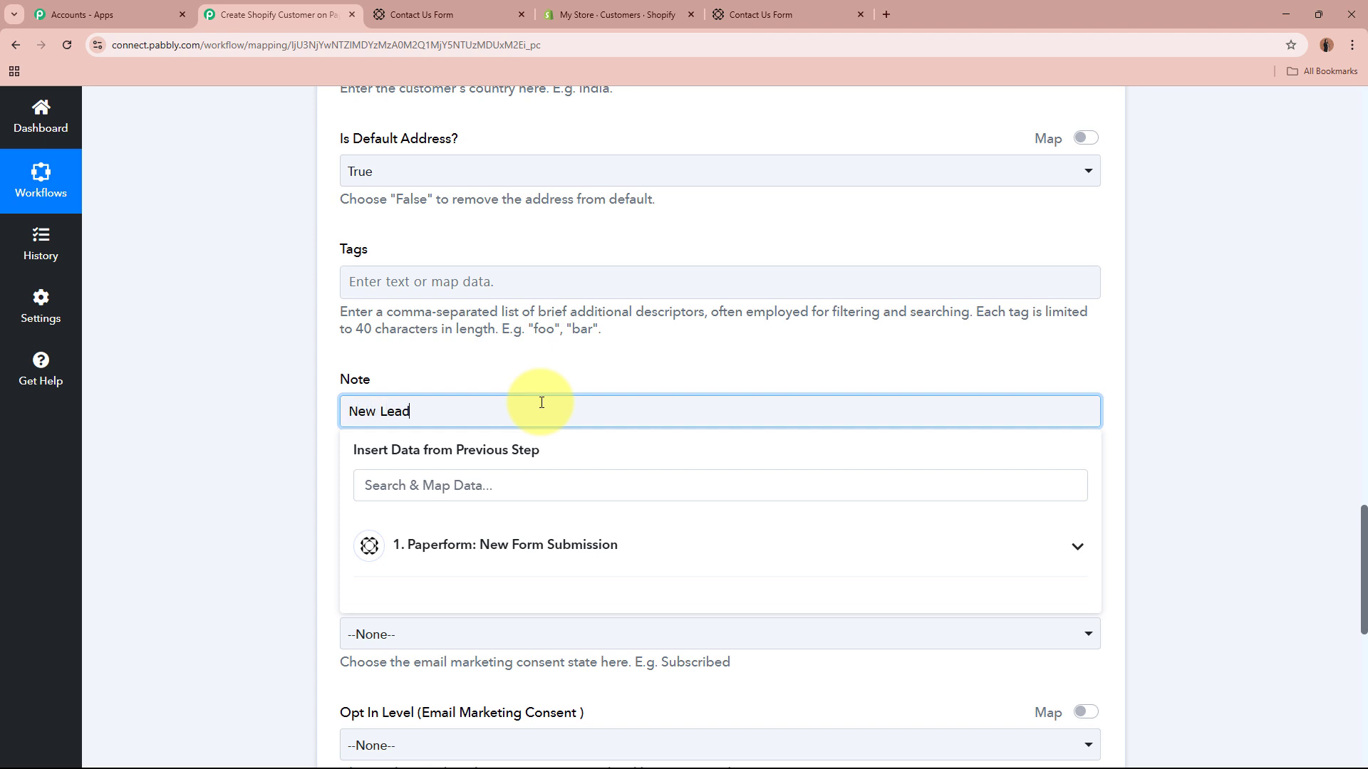
{"action": "left_click", "coordinate": [263, 450]}
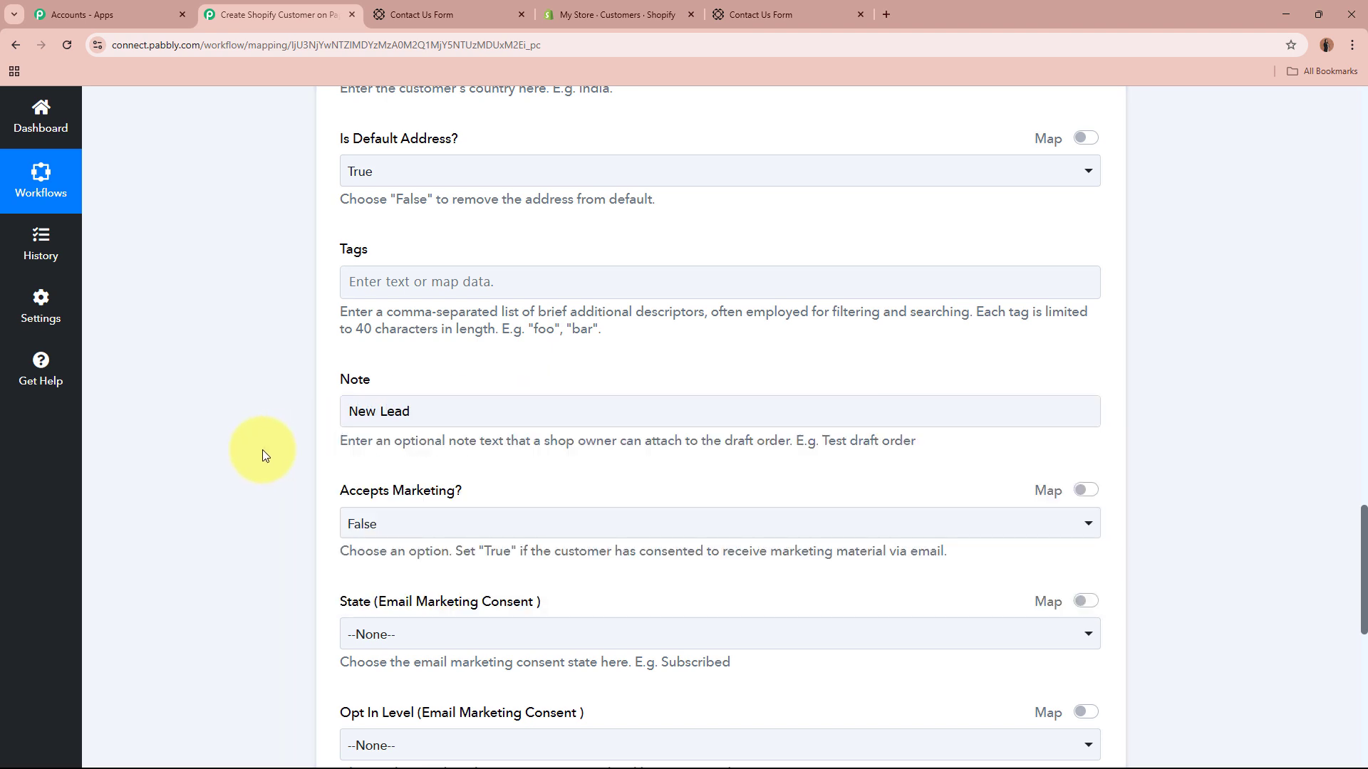
{"action": "scroll", "coordinate": [262, 450], "scroll_direction": "down", "scroll_amount": 2}
{"action": "scroll", "coordinate": [262, 450], "scroll_direction": "up", "scroll_amount": 3}
{"action": "scroll", "coordinate": [262, 450], "scroll_direction": "down", "scroll_amount": 6}
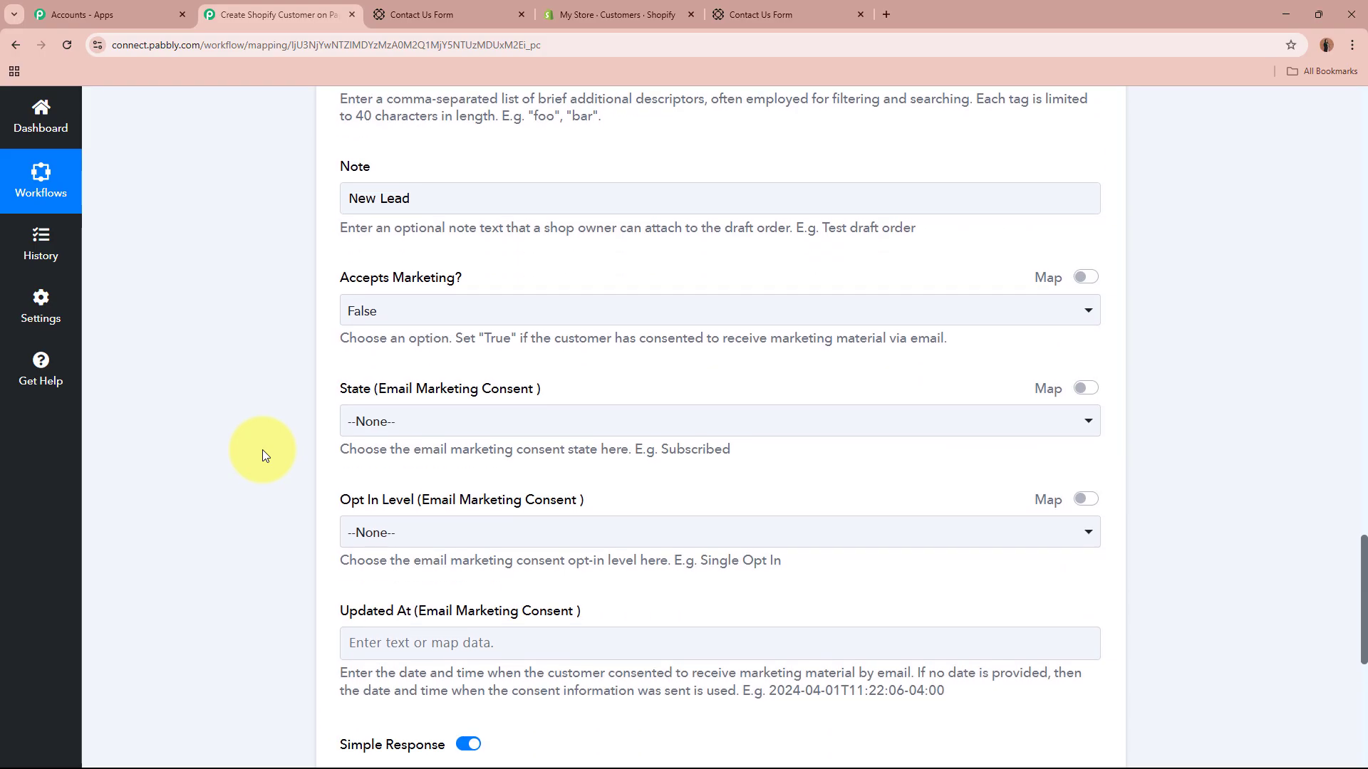
{"action": "scroll", "coordinate": [263, 450], "scroll_direction": "down", "scroll_amount": 3}
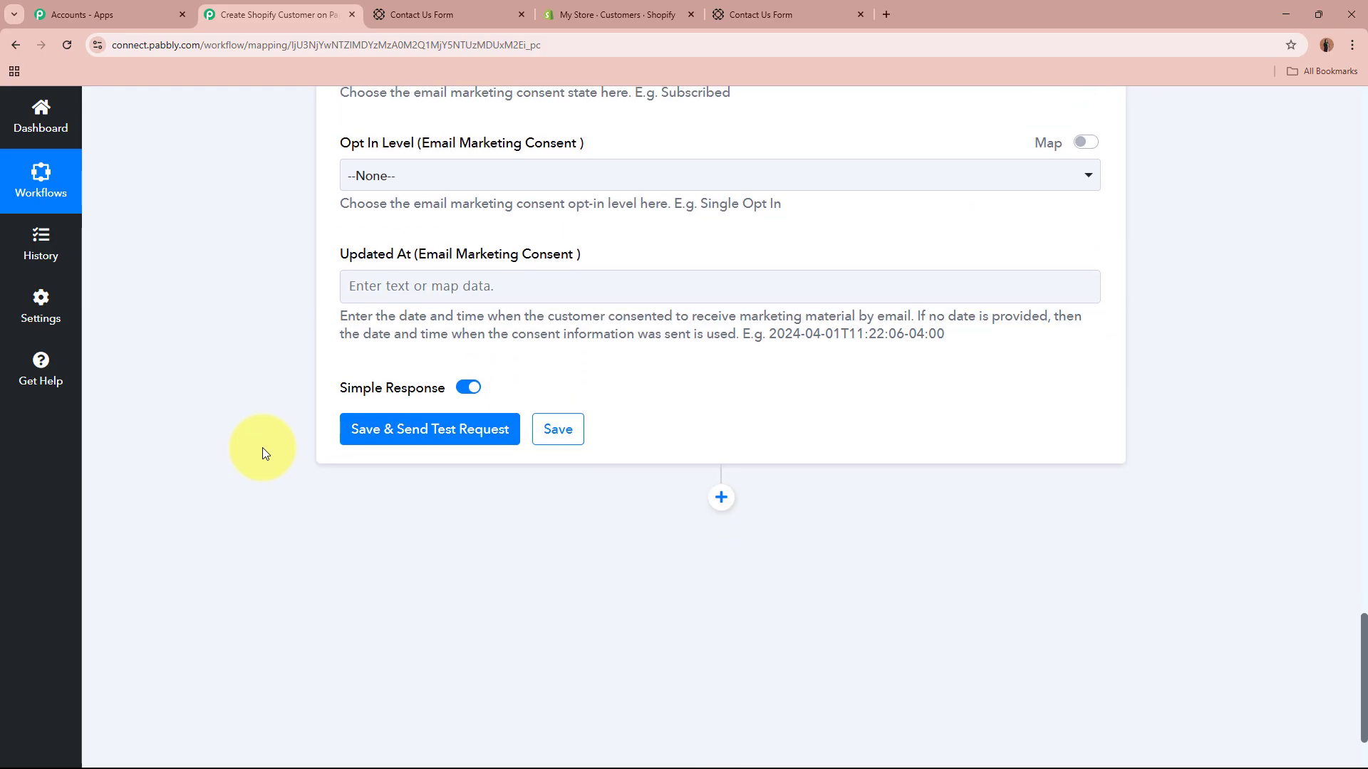
Step: Save and test the Shopify step, reviewing the returned customer ID, email and name
{"action": "left_click", "coordinate": [446, 433]}
{"action": "scroll", "coordinate": [263, 435], "scroll_direction": "down", "scroll_amount": 2}
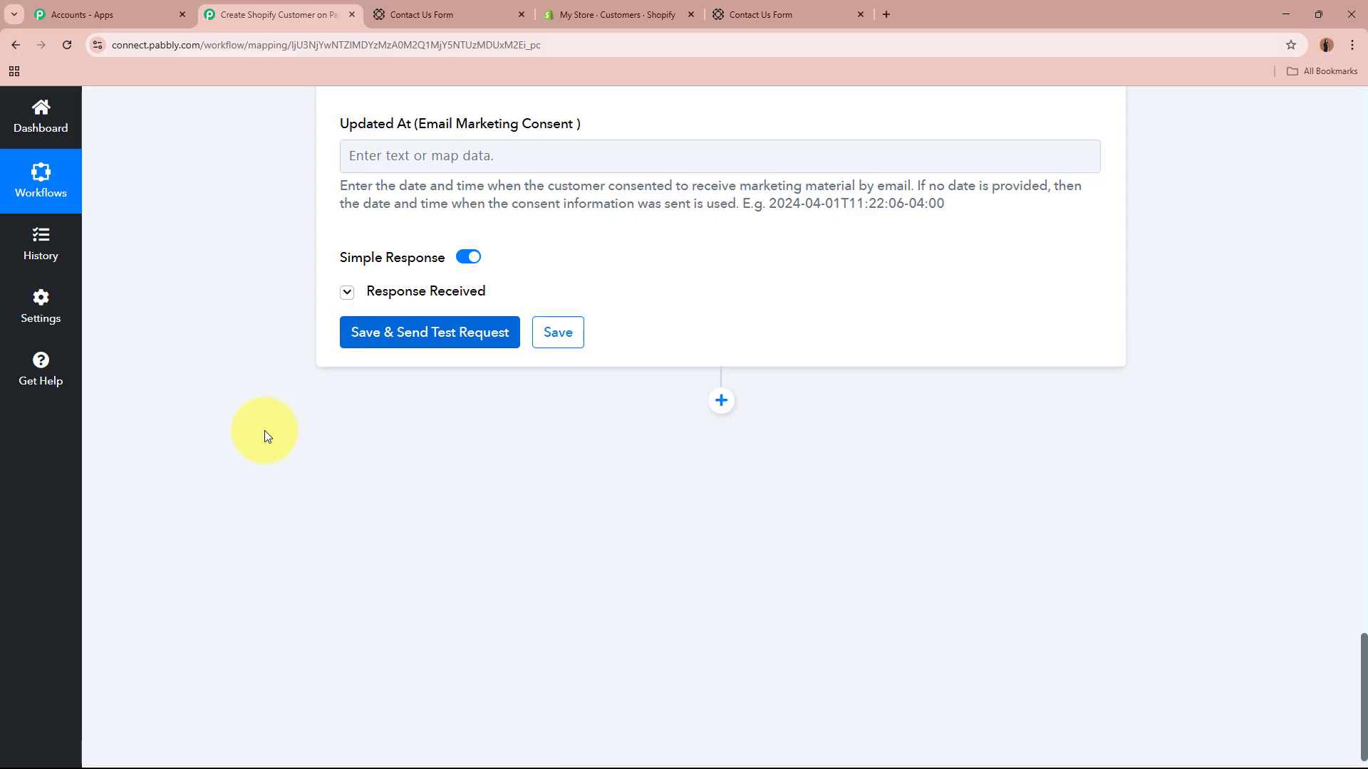
{"action": "scroll", "coordinate": [263, 430], "scroll_direction": "down", "scroll_amount": 2}
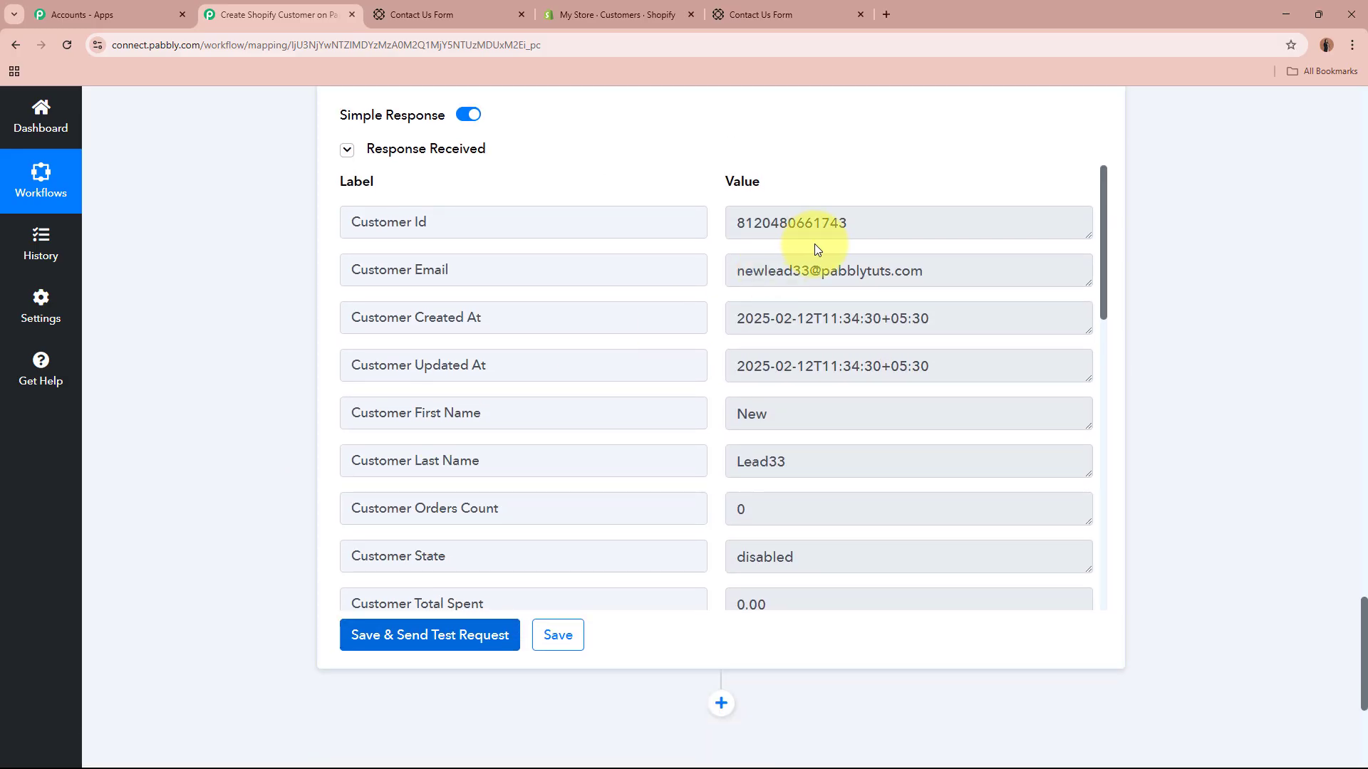
{"action": "left_click_drag", "start_coordinate": [848, 221], "coordinate": [688, 232]}
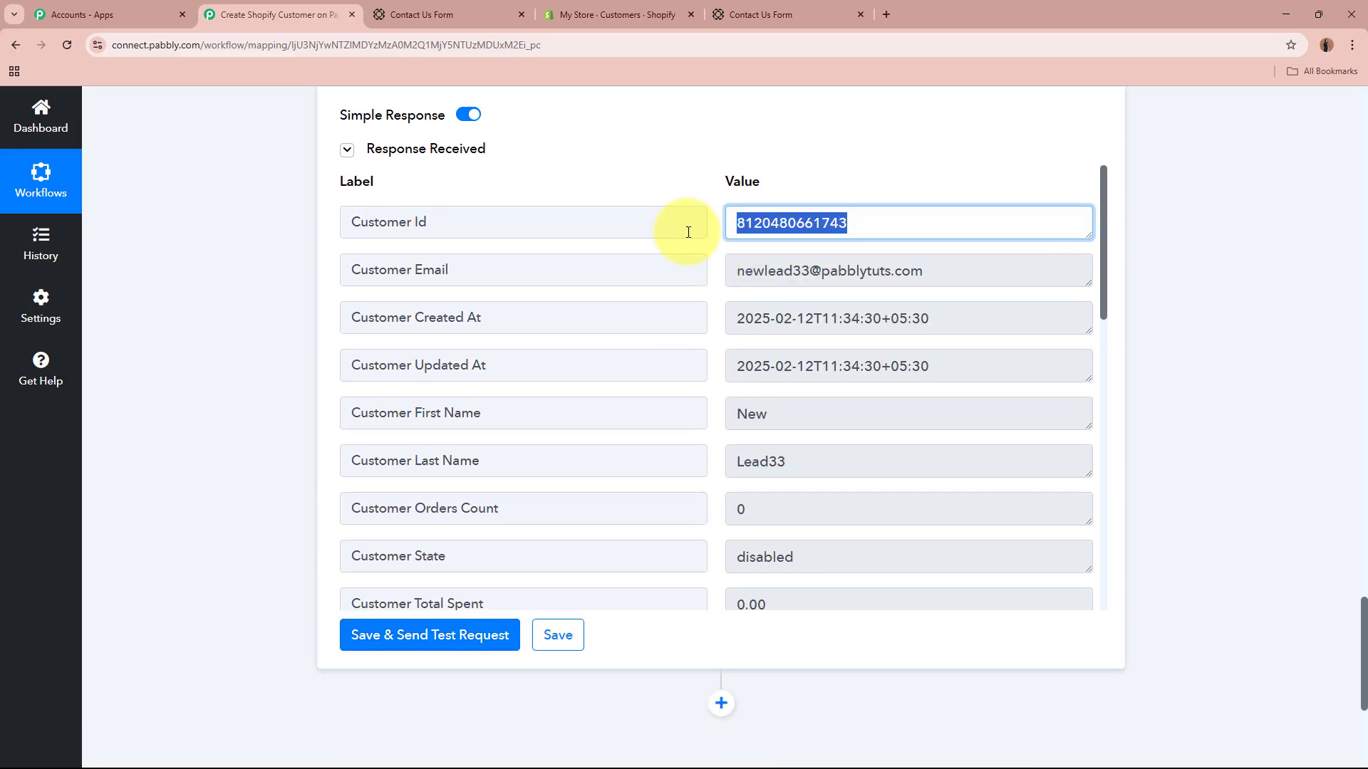
{"action": "left_click", "coordinate": [1322, 356]}
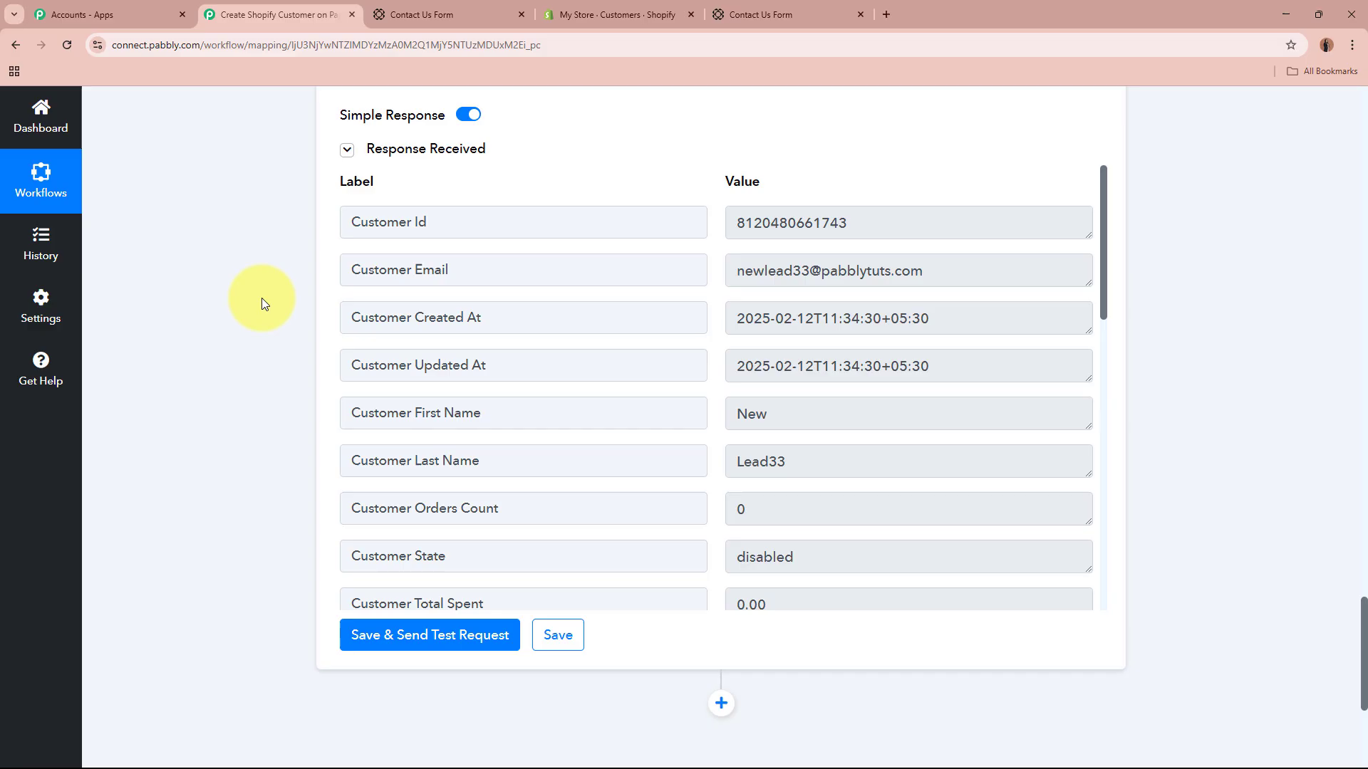
Step: Reload the Shopify customer list and open New Lead33, checking its name and phone
{"action": "left_click", "coordinate": [580, 8]}
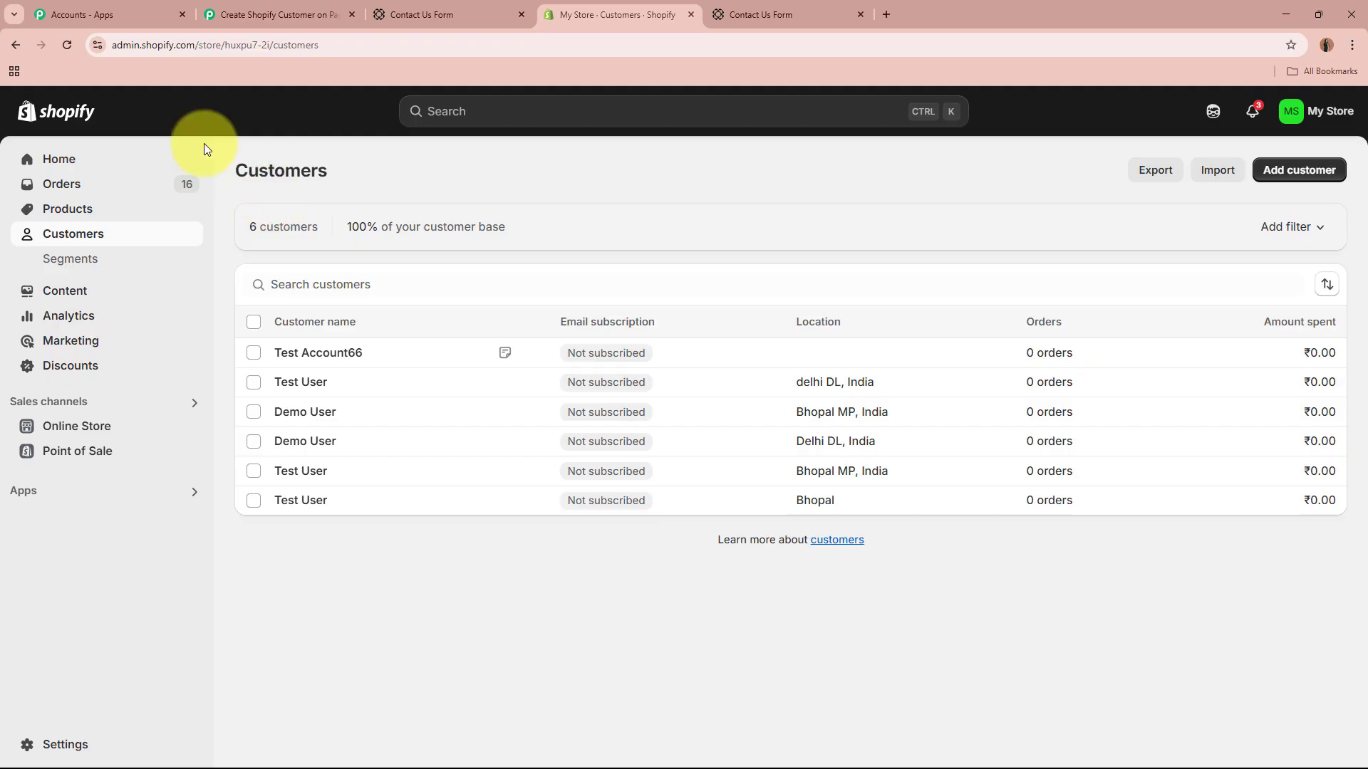
{"action": "left_click", "coordinate": [67, 44]}
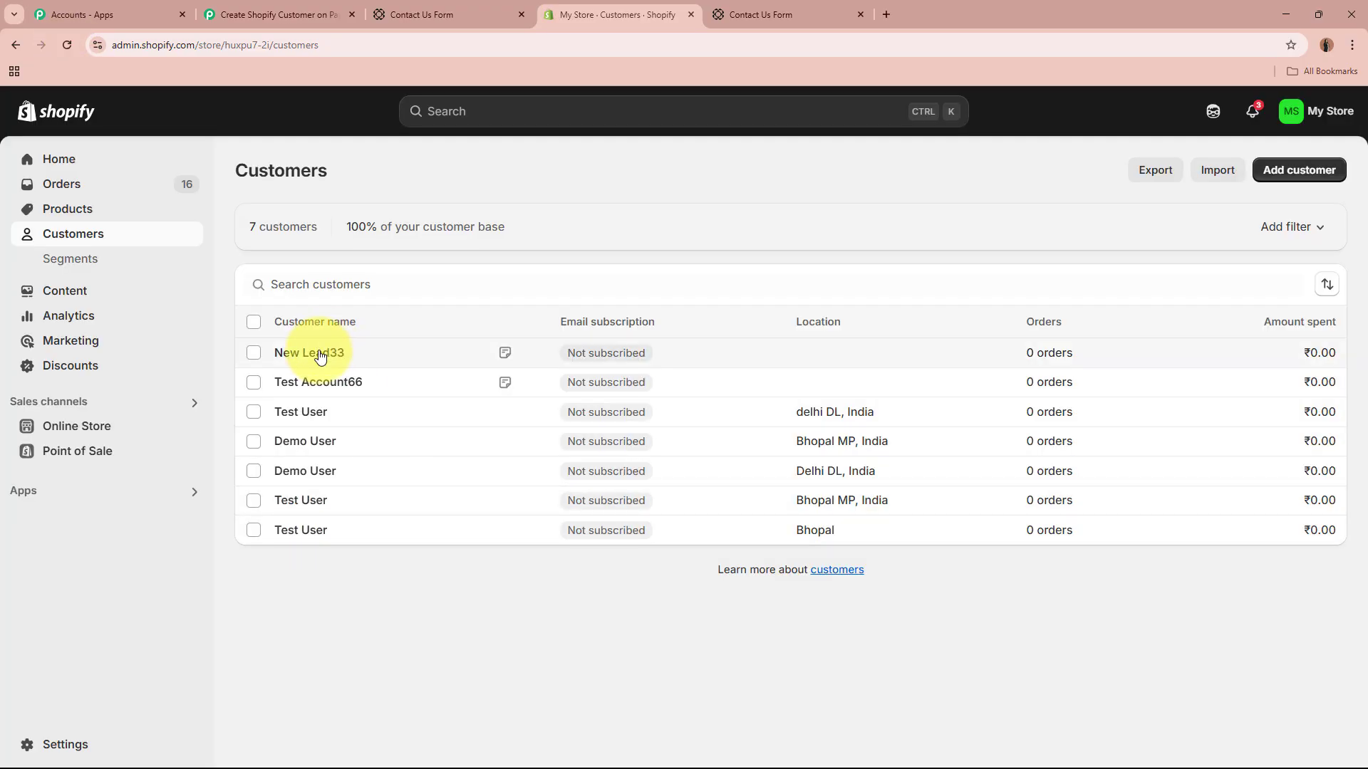
{"action": "left_click", "coordinate": [320, 356]}
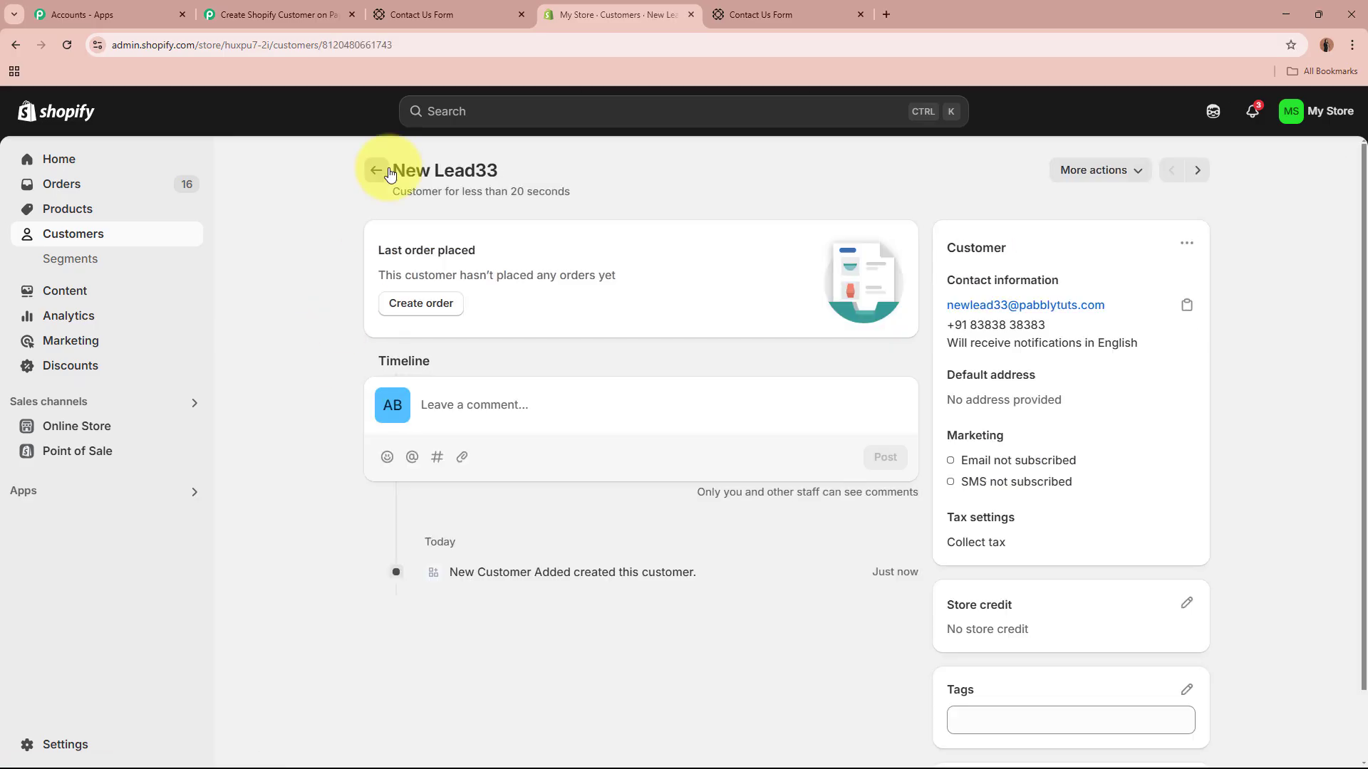
{"action": "left_click_drag", "start_coordinate": [394, 171], "coordinate": [517, 171]}
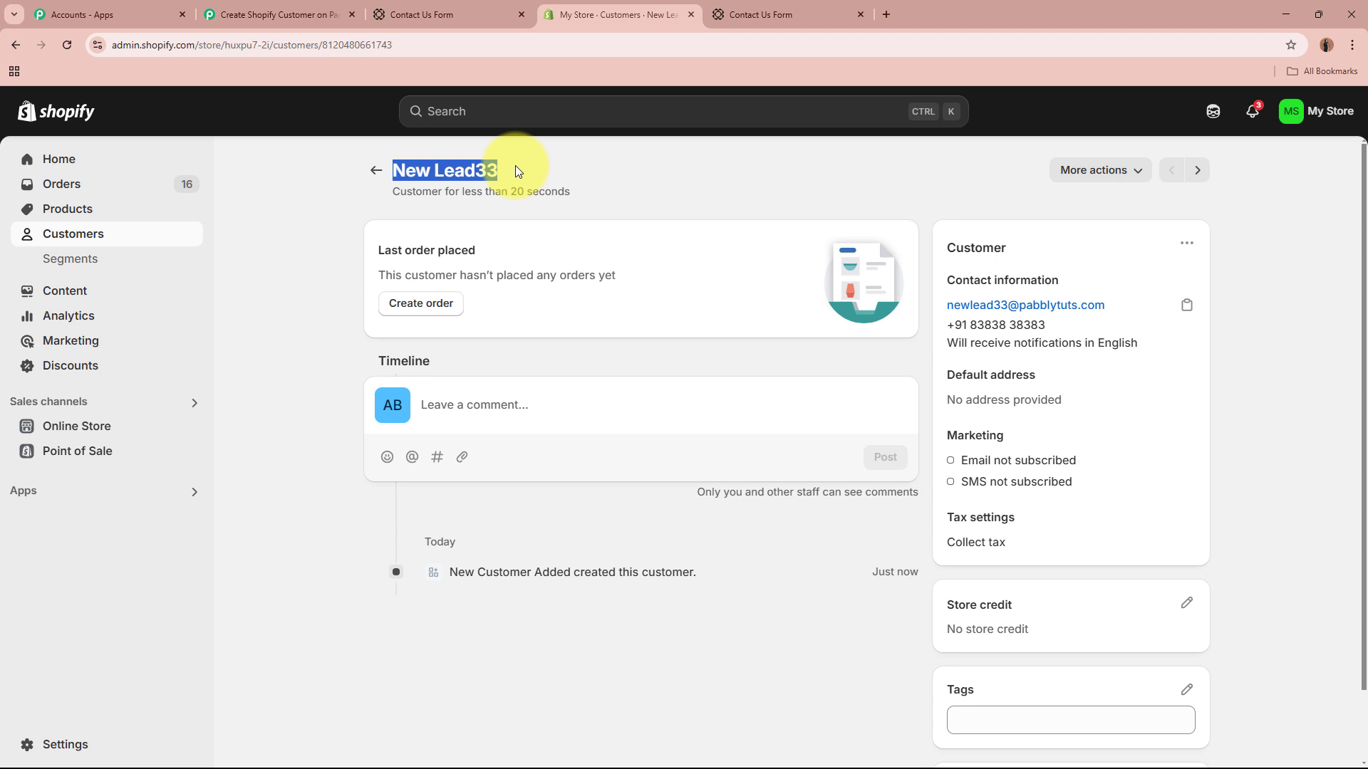
{"action": "left_click", "coordinate": [518, 172]}
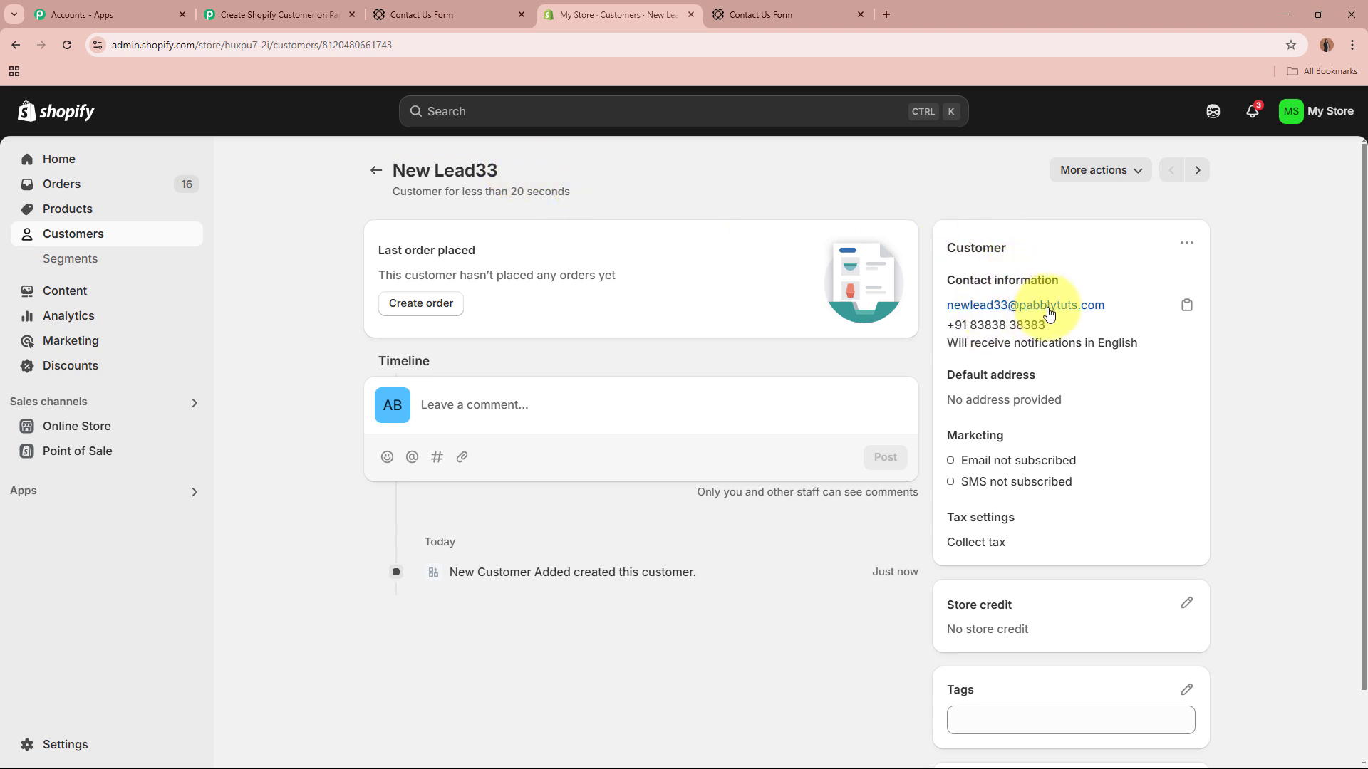
{"action": "left_click_drag", "start_coordinate": [961, 325], "coordinate": [1046, 325]}
{"action": "left_click", "coordinate": [1225, 388]}
Step: Confirm the customer's 'New Lead' note, then return to the customer list and Paperform
{"action": "scroll", "coordinate": [1068, 620], "scroll_direction": "down", "scroll_amount": 1}
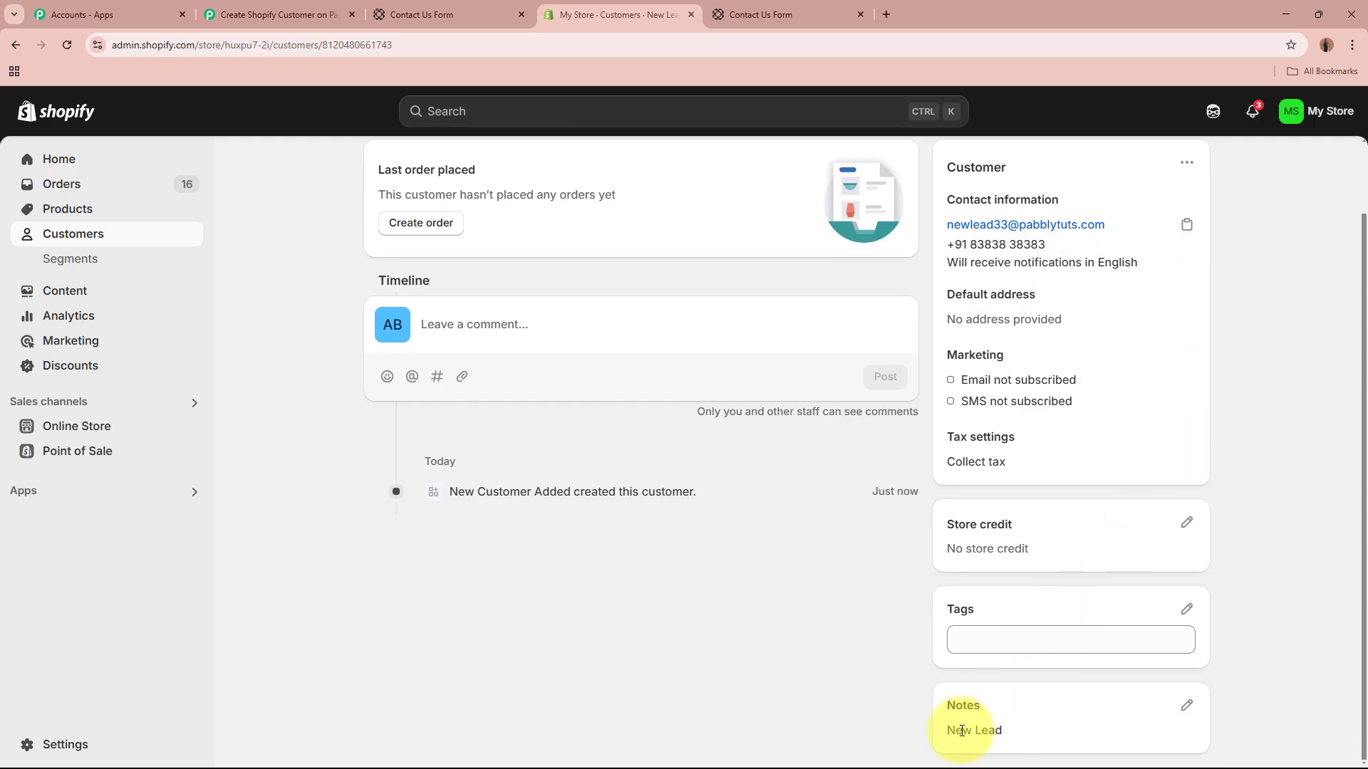
{"action": "left_click_drag", "start_coordinate": [952, 730], "coordinate": [1136, 677]}
{"action": "left_click", "coordinate": [1270, 610]}
{"action": "scroll", "coordinate": [1267, 604], "scroll_direction": "up", "scroll_amount": 1}
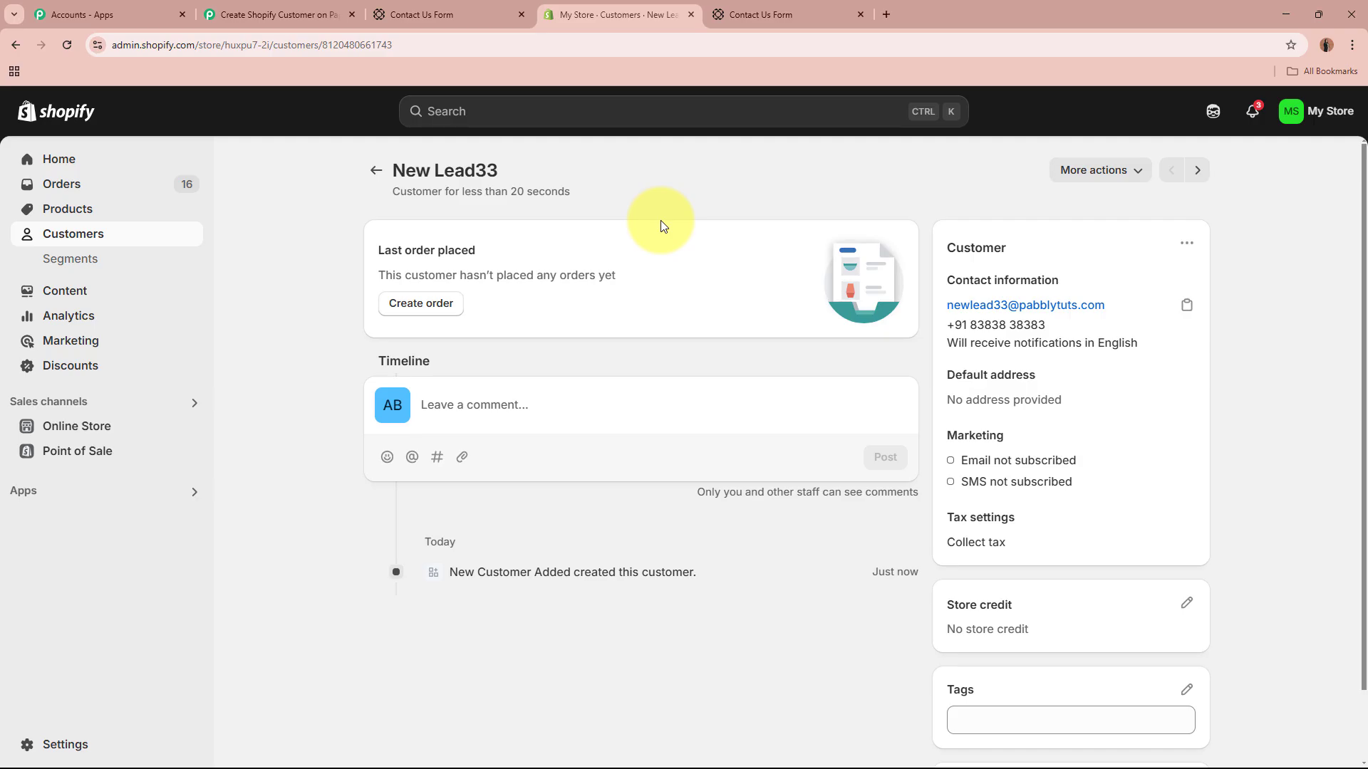
{"action": "left_click", "coordinate": [376, 170]}
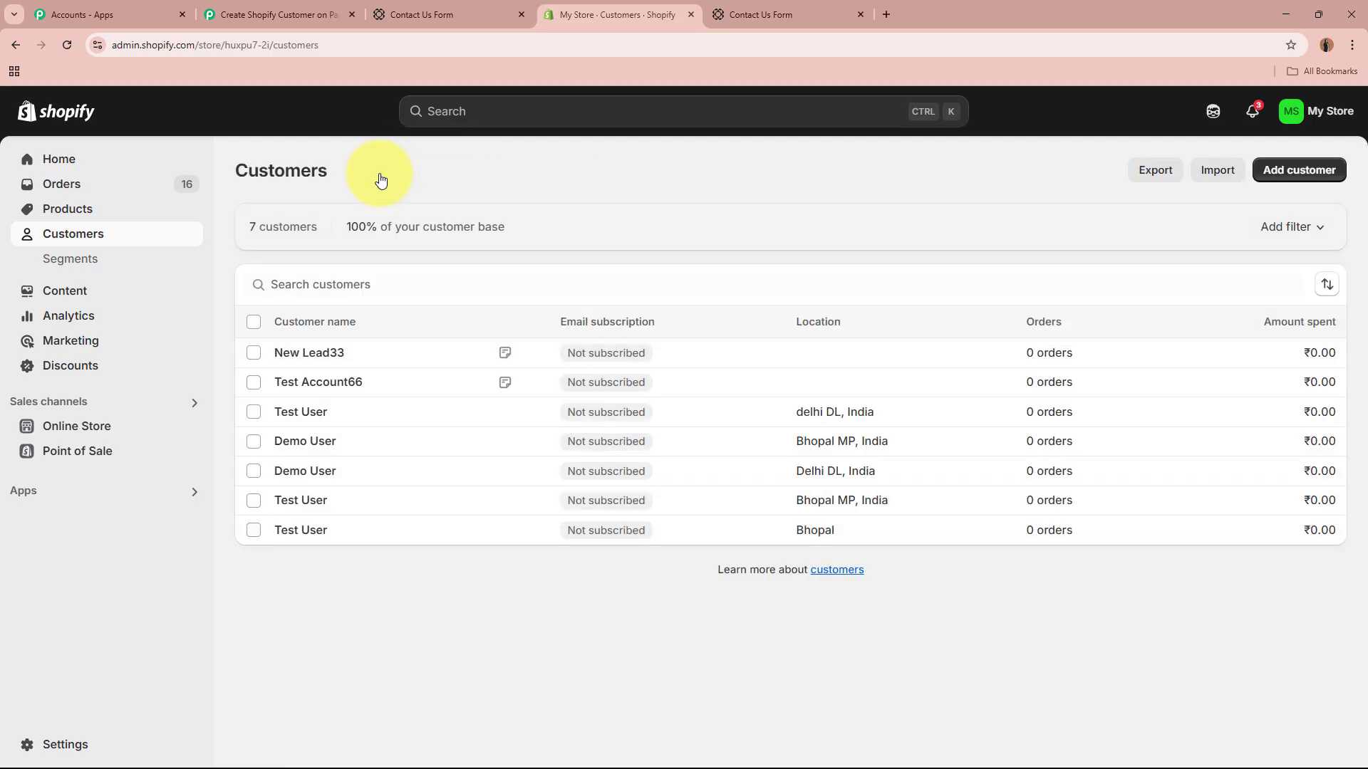
{"action": "left_click", "coordinate": [467, 12]}
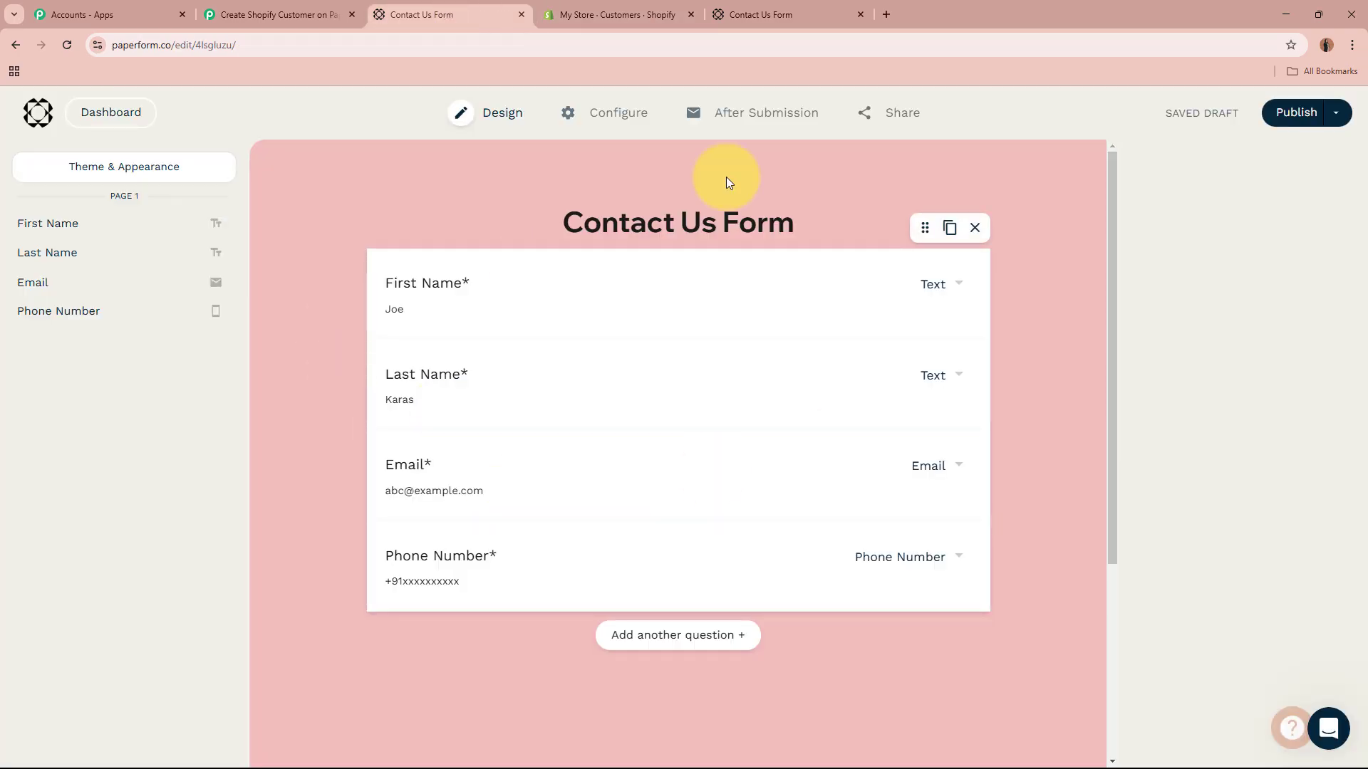
Step: Back in the Pabbly workflow, collapse the Shopify (Legacy) Create Customer action beneath the Paperform New Form Submission trigger
{"action": "left_click", "coordinate": [565, 13]}
{"action": "left_click", "coordinate": [292, 14]}
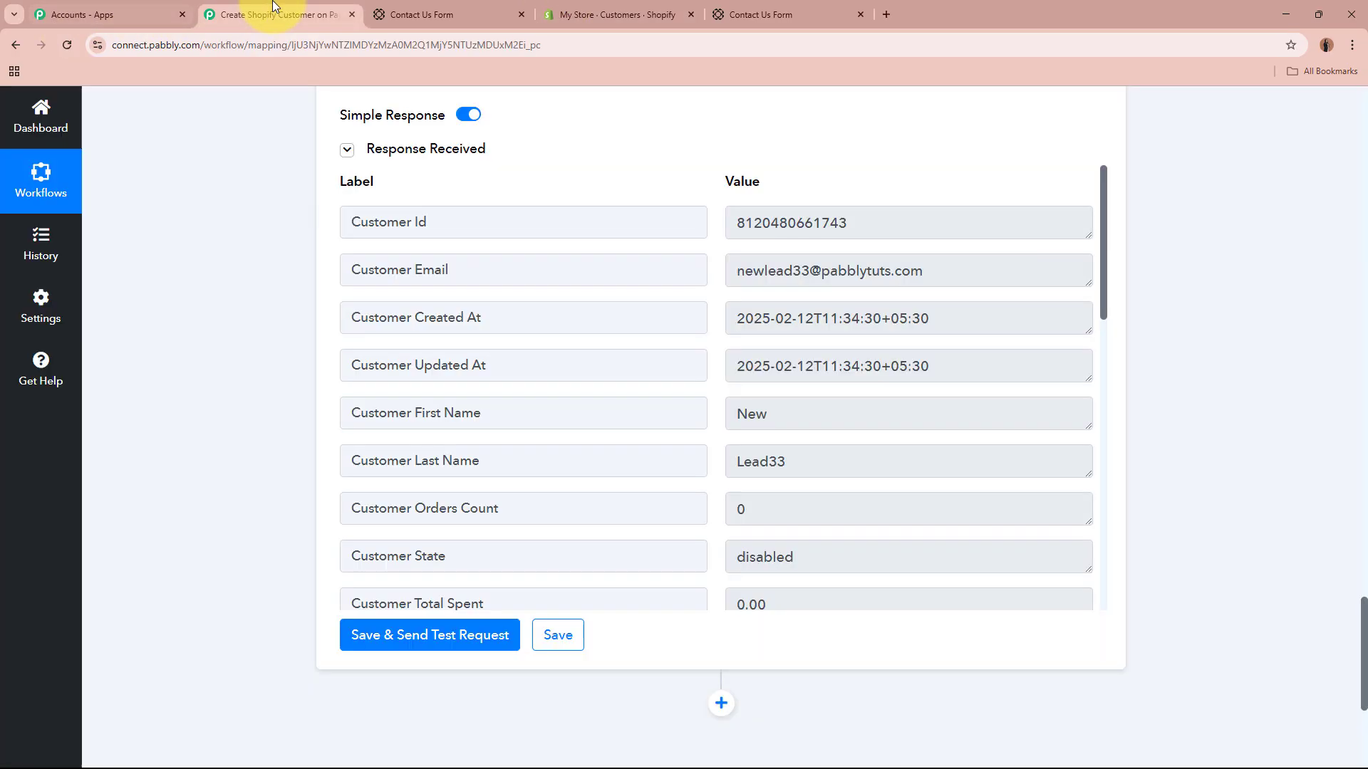
{"action": "scroll", "coordinate": [267, 293], "scroll_direction": "up", "scroll_amount": 10}
{"action": "scroll", "coordinate": [268, 294], "scroll_direction": "up", "scroll_amount": 20}
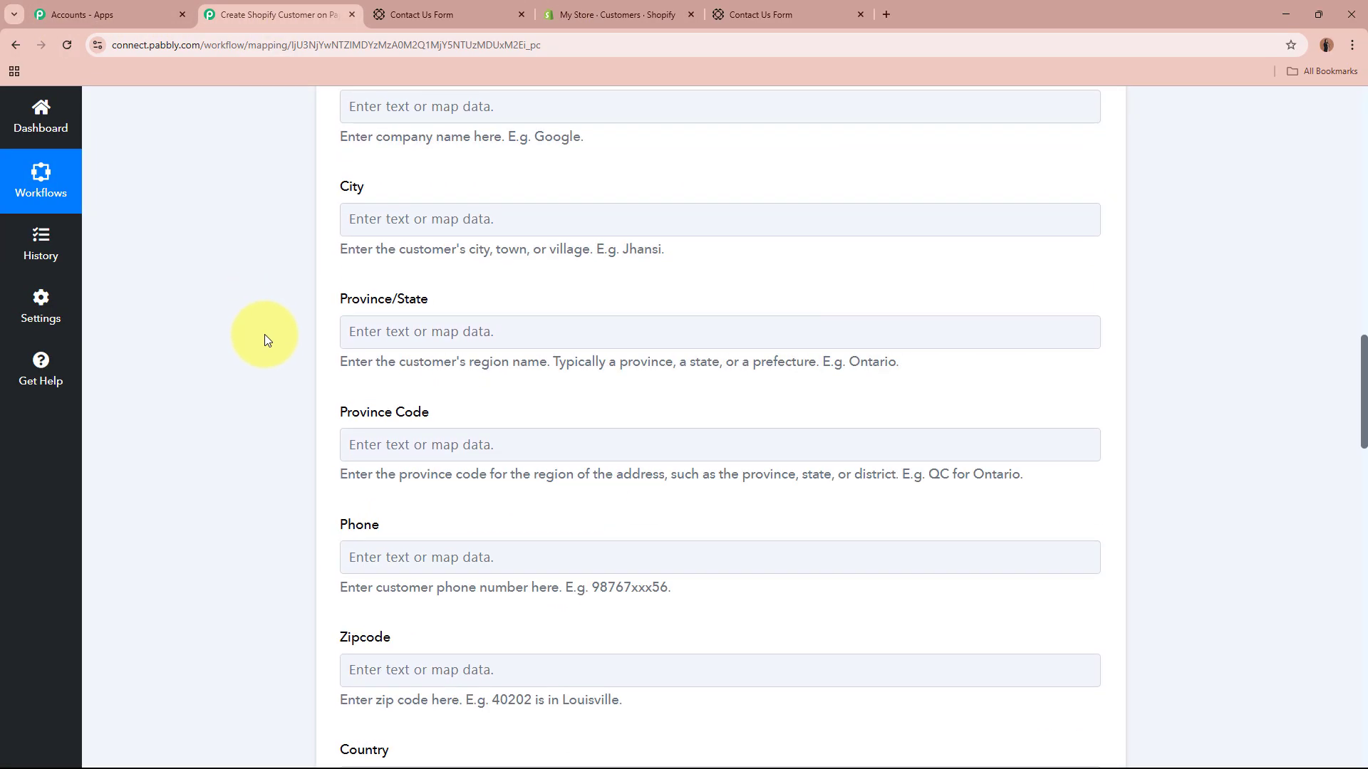
{"action": "scroll", "coordinate": [268, 333], "scroll_direction": "up", "scroll_amount": 10}
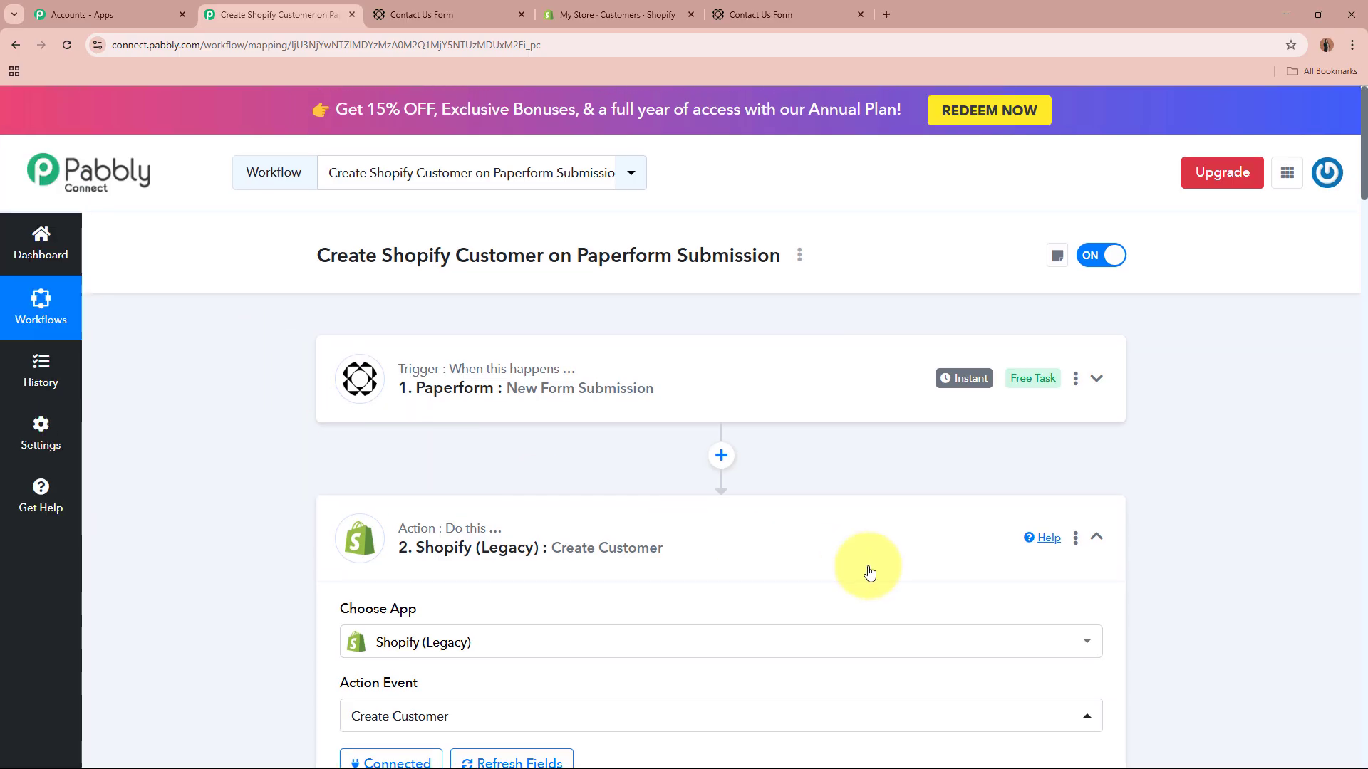
{"action": "left_click", "coordinate": [748, 565]}
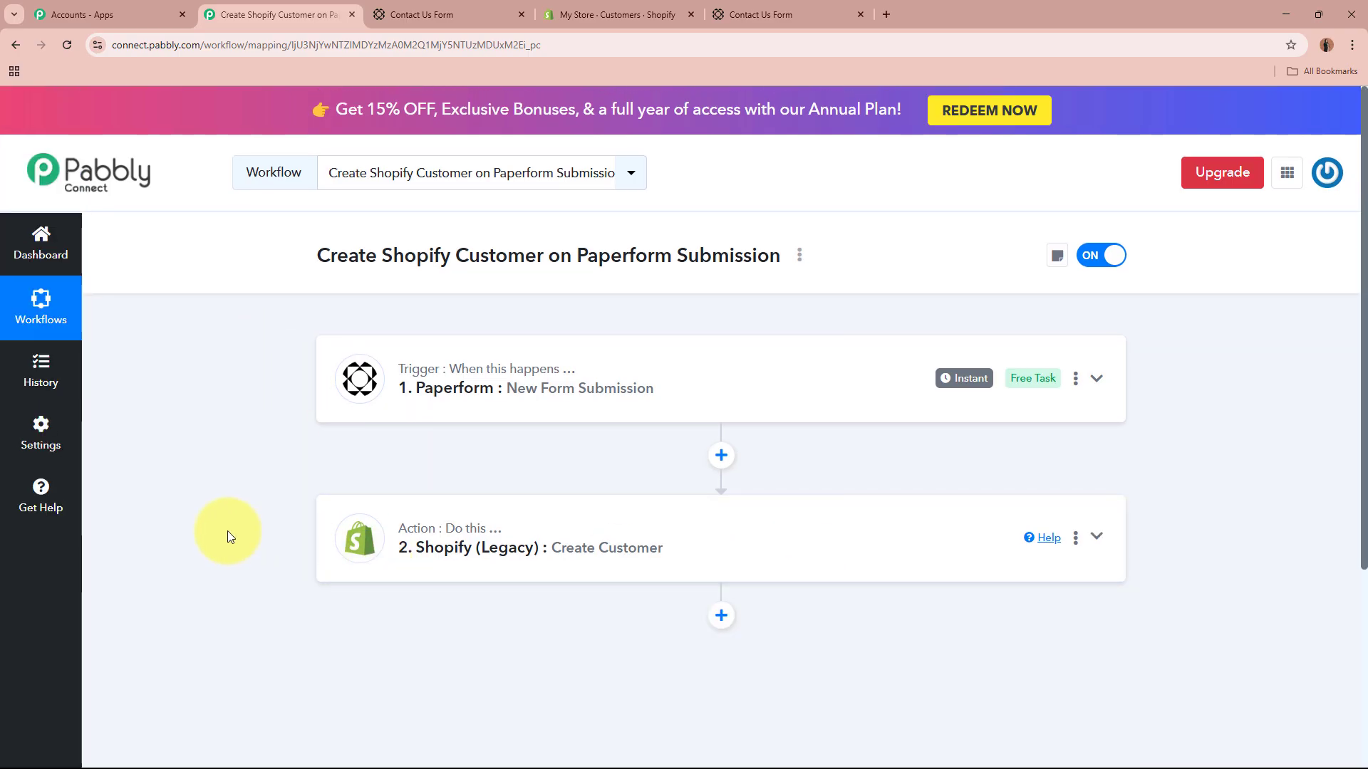